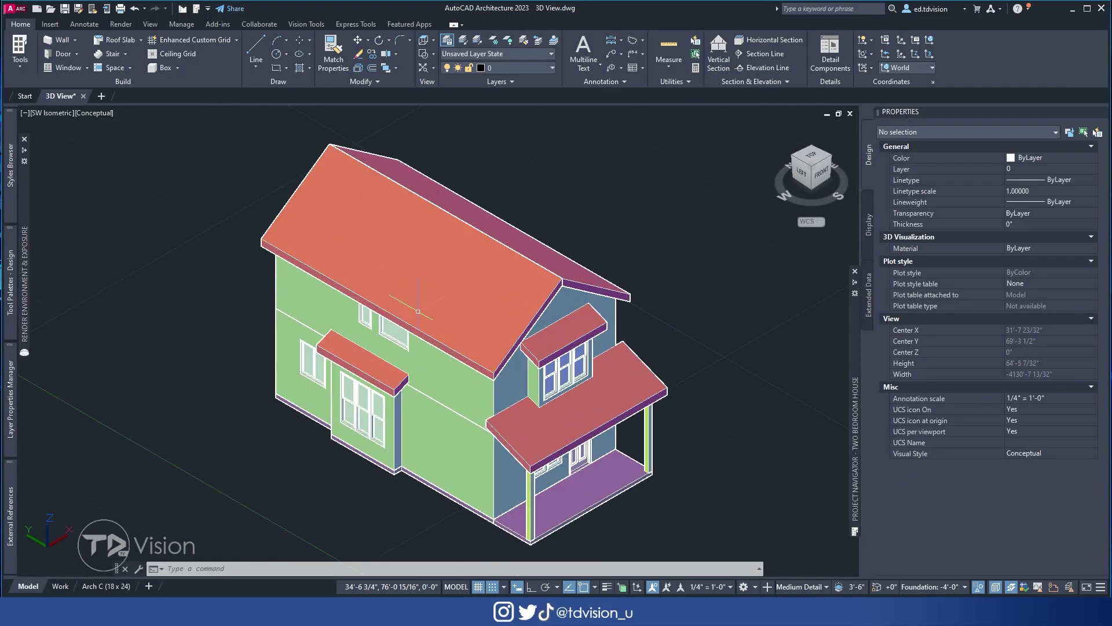
# - Examine the house model from other isometric corners and inspect the 3D views in the plot preview
pyautogui.click(793, 158)
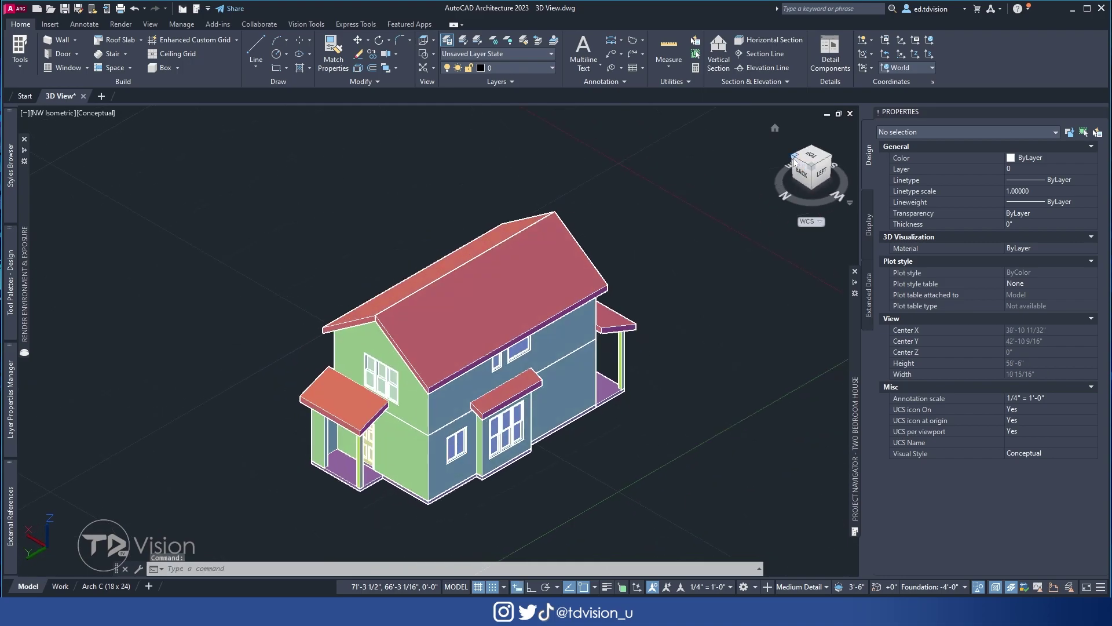
pyautogui.click(793, 161)
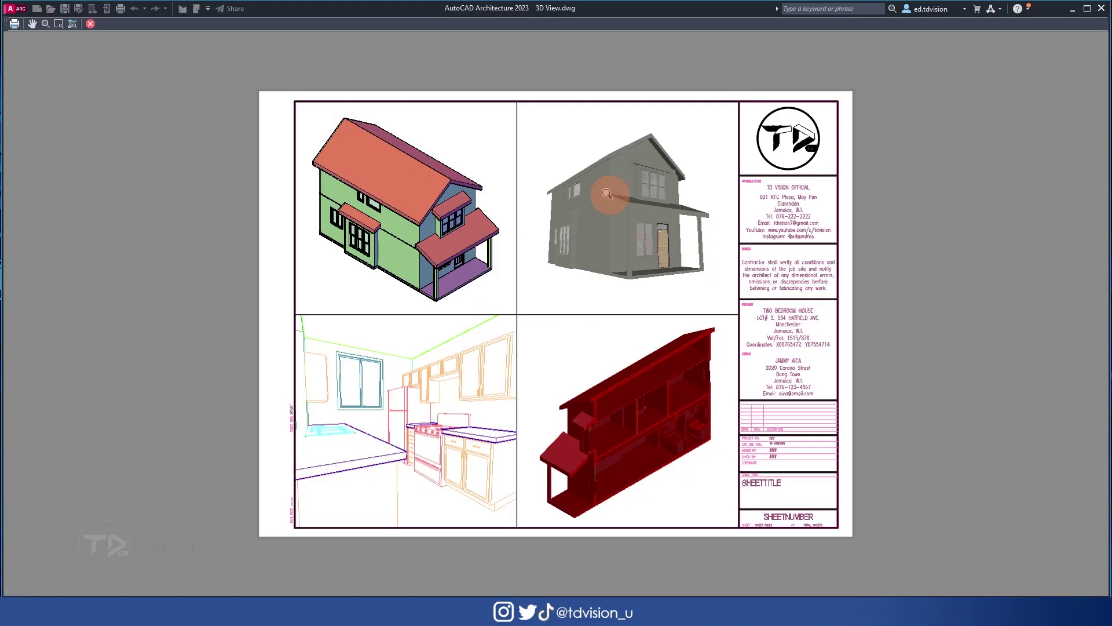
pyautogui.scroll(5, 588, 211)
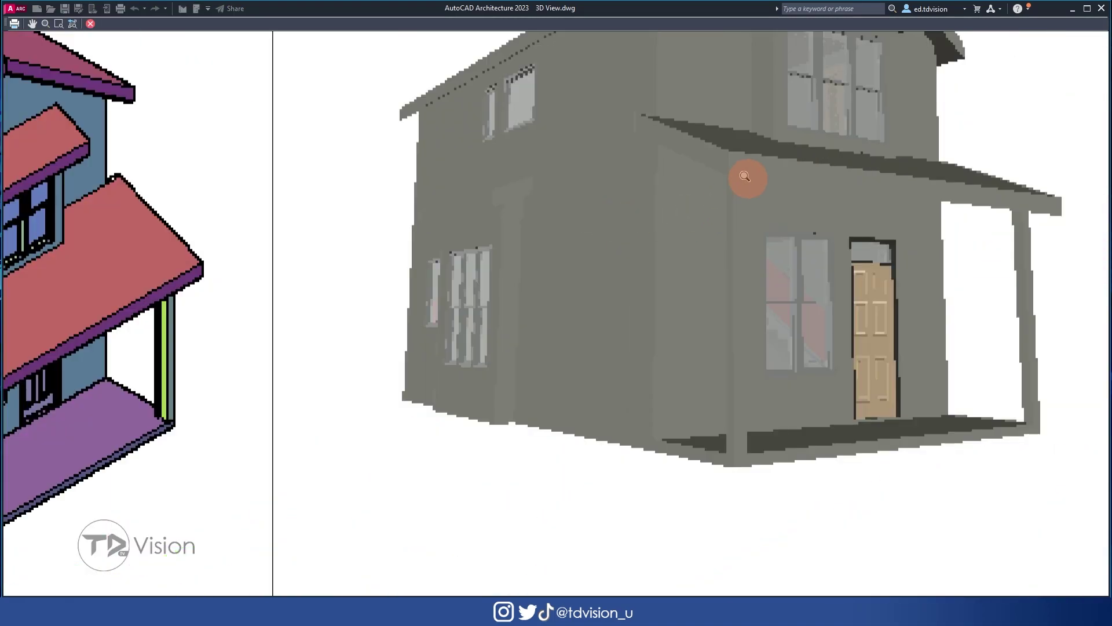
pyautogui.scroll(-5, 1010, 187)
pyautogui.scroll(6, 786, 353)
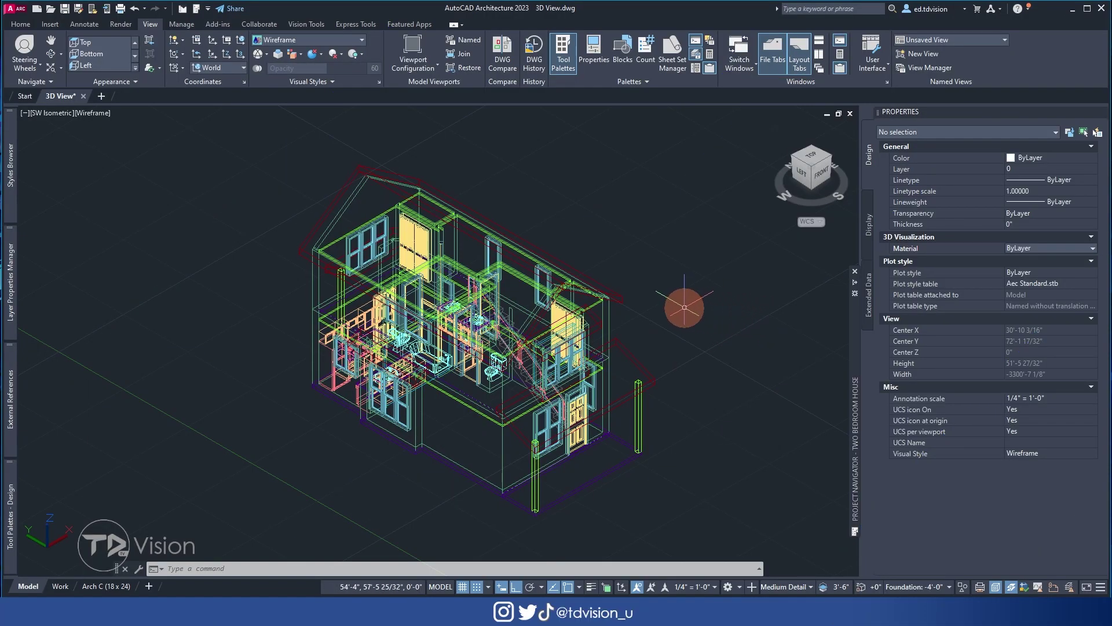
pyautogui.click(21, 24)
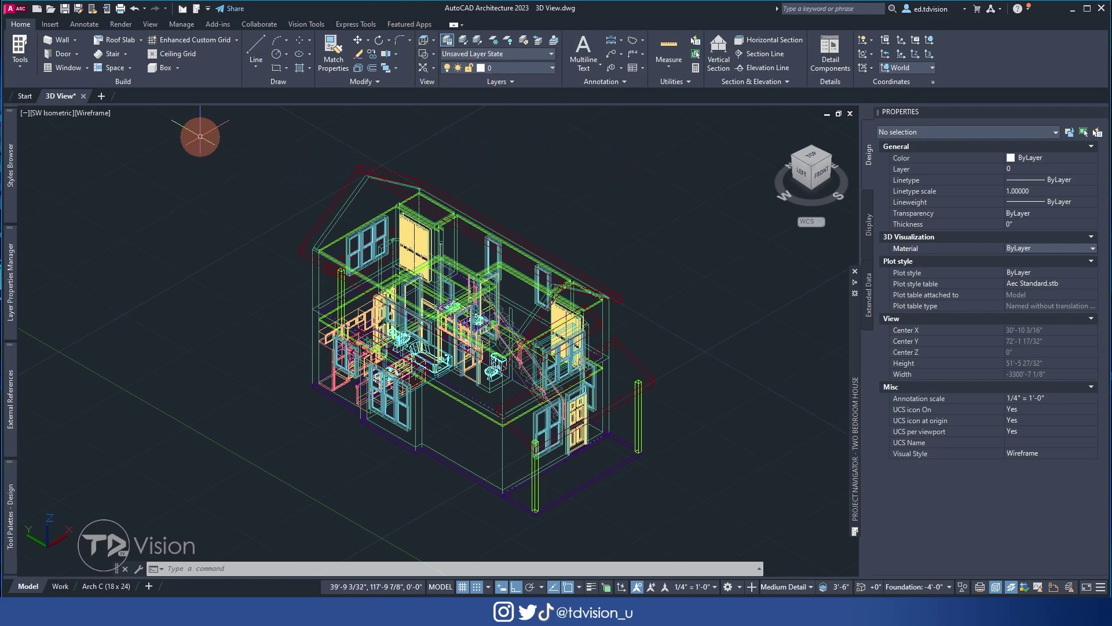
pyautogui.click(200, 136)
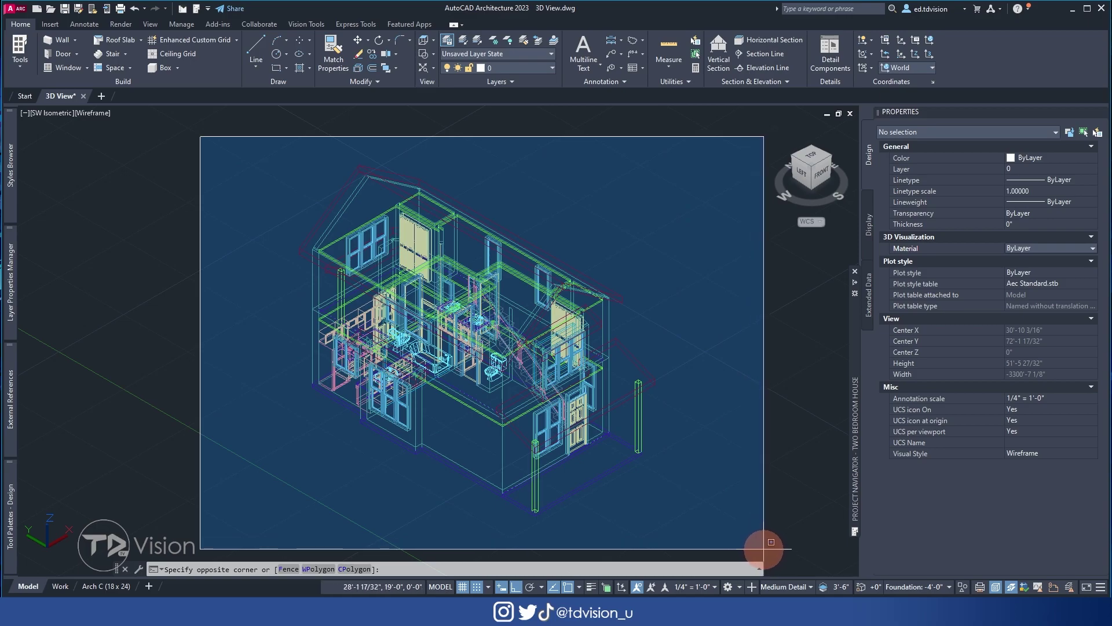
pyautogui.click(122, 177)
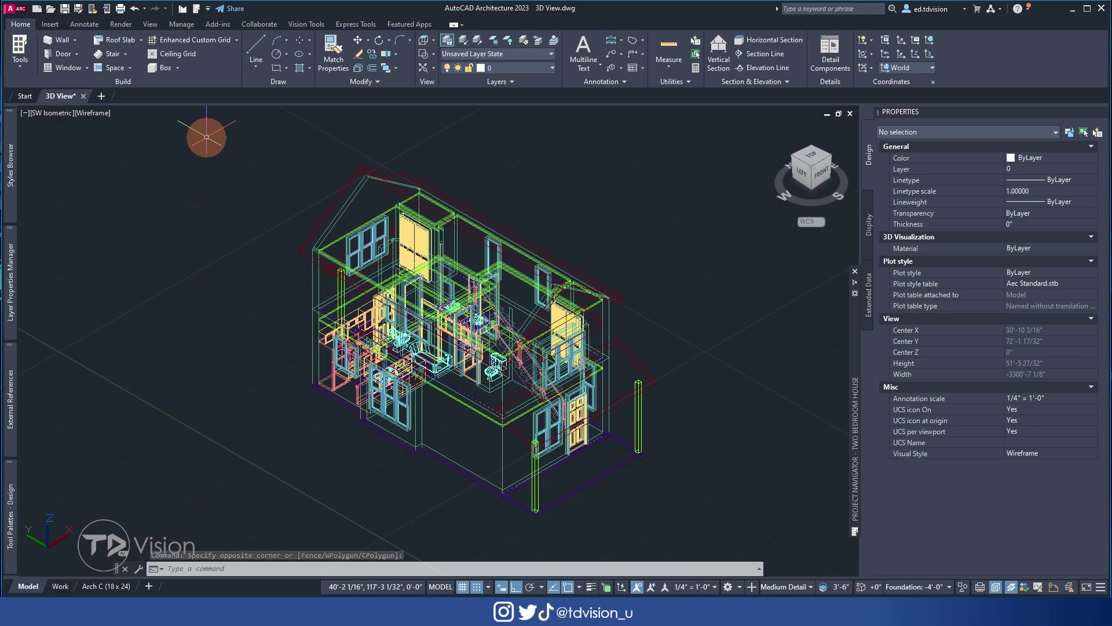
pyautogui.click(220, 135)
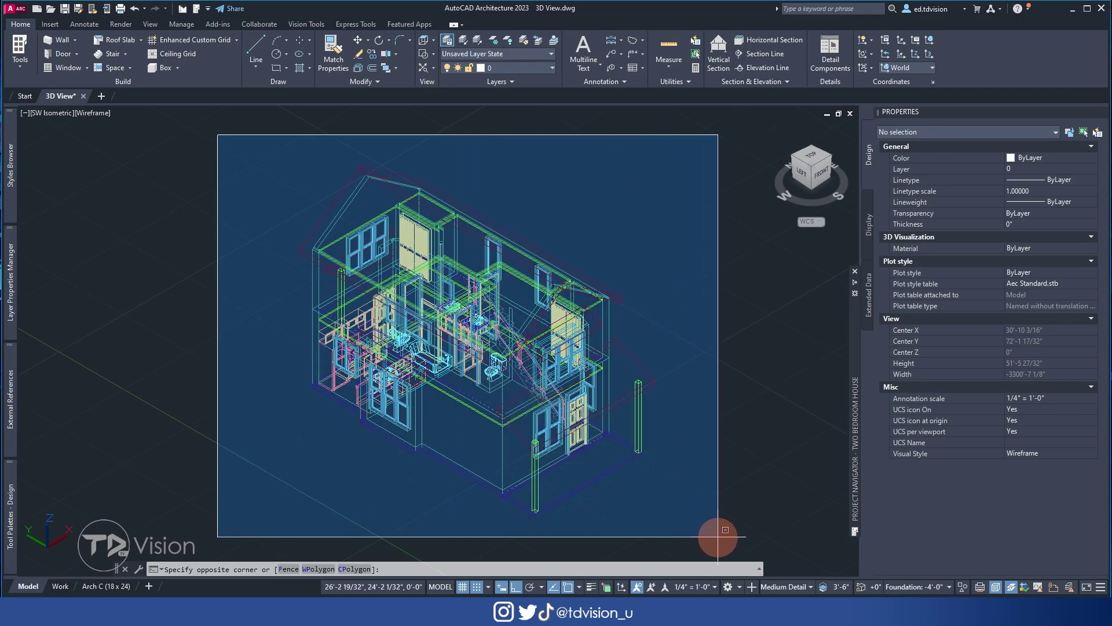
pyautogui.click(362, 293)
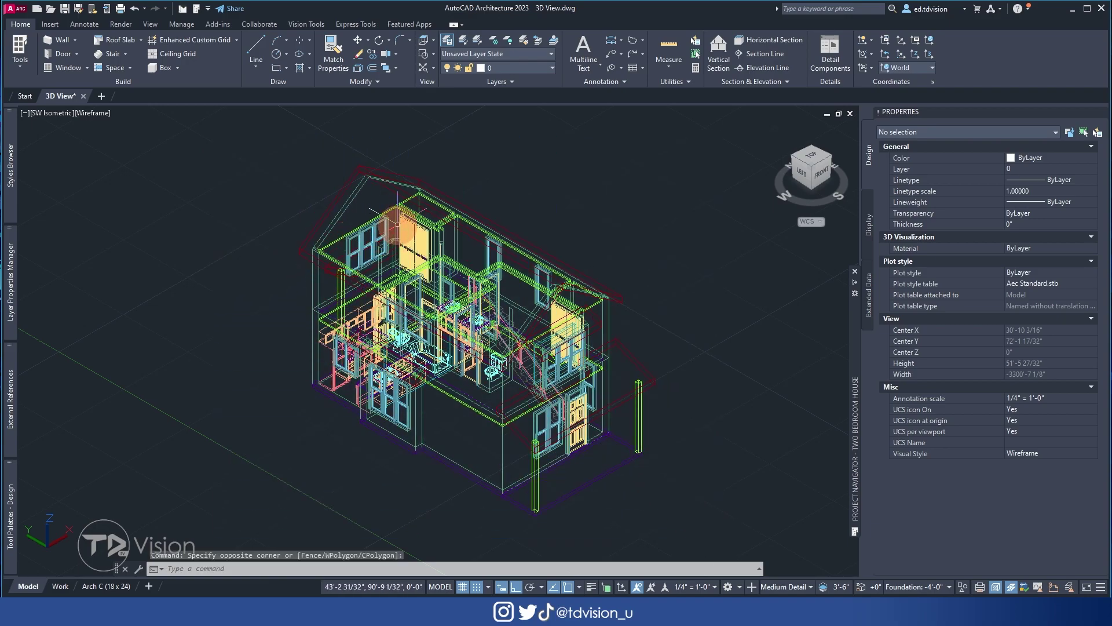
# - Orbit around the wireframe house model to examine it from several angles
pyautogui.moveTo(614, 337)
pyautogui.keyDown('shift'); pyautogui.mouseDown(button='middle')
pyautogui.moveTo(550, 347)
pyautogui.moveTo(390, 330)
pyautogui.moveTo(686, 332)
pyautogui.moveTo(619, 329)
pyautogui.mouseUp(button='middle'); pyautogui.keyUp('shift')
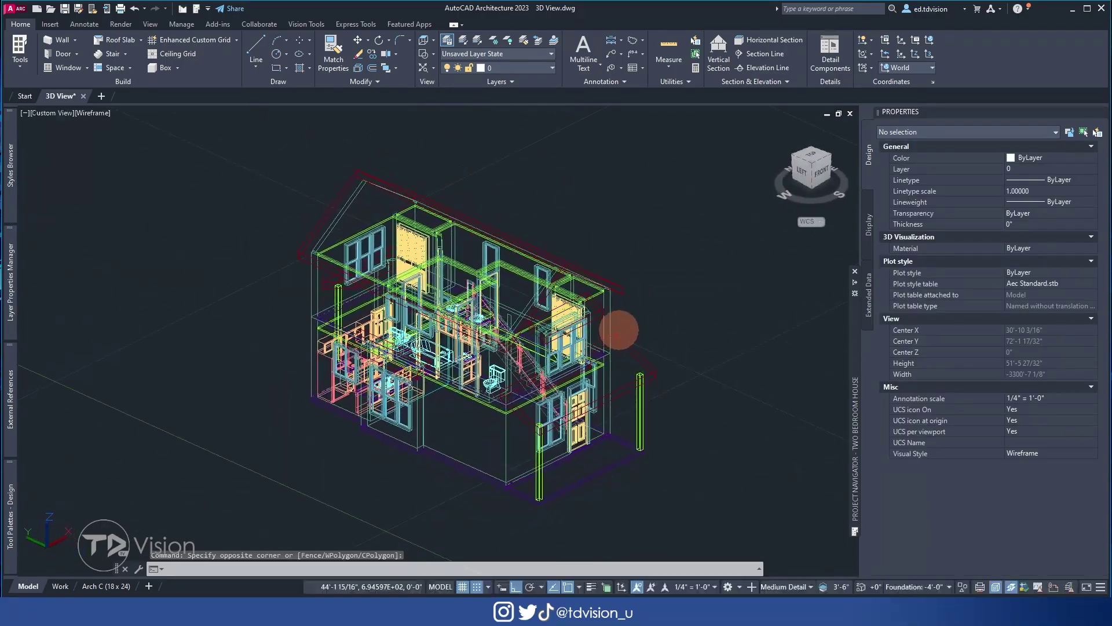
pyautogui.click(631, 287)
pyautogui.keyDown('shift'); pyautogui.moveTo(670, 236); pyautogui.dragTo(655, 278, button='middle'); pyautogui.keyUp('shift')
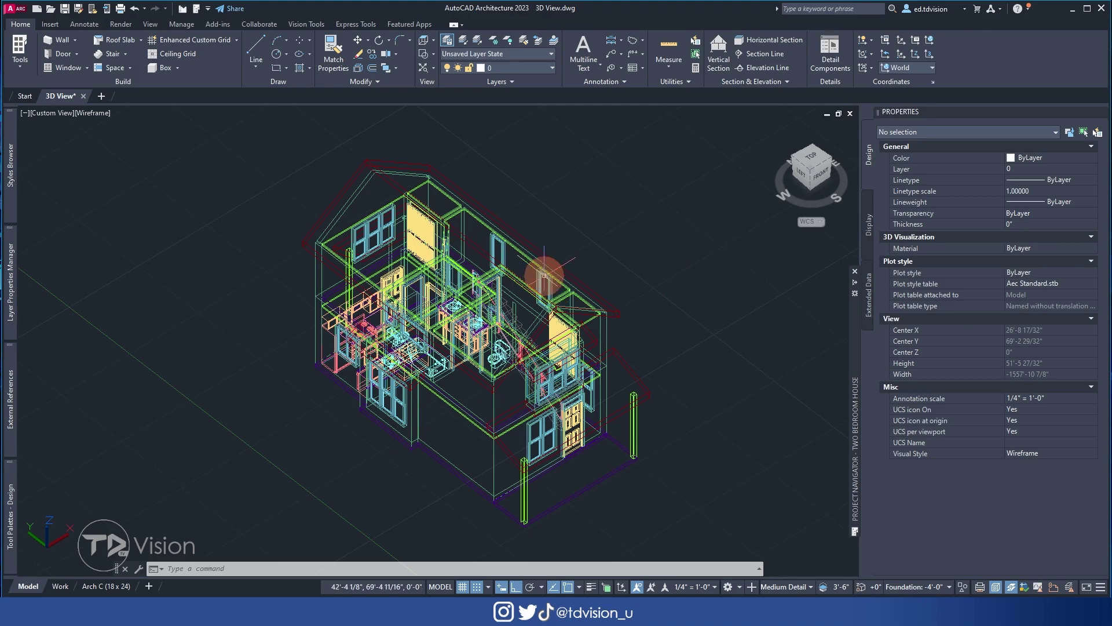
pyautogui.moveTo(545, 276)
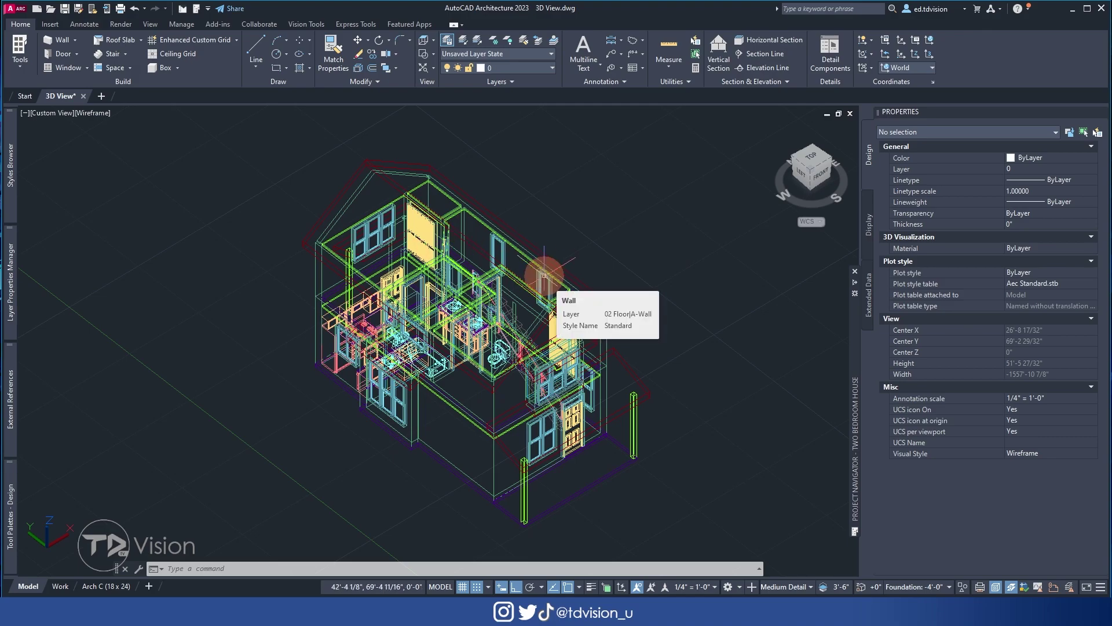
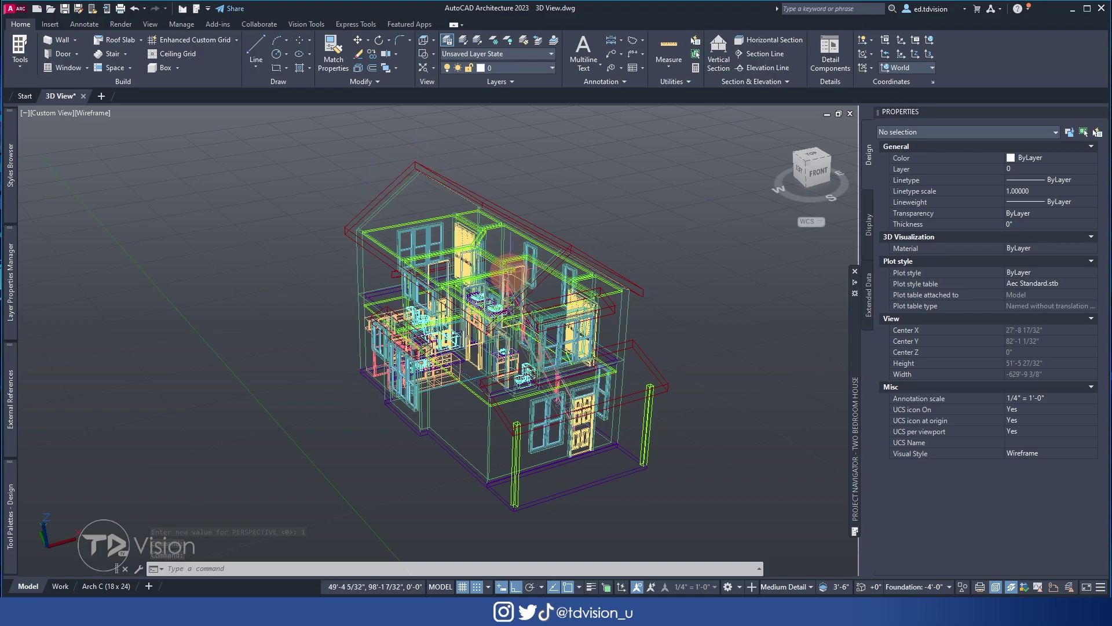
pyautogui.keyDown('shift'); pyautogui.moveTo(547, 389); pyautogui.dragTo(558, 392, button='middle'); pyautogui.keyUp('shift')
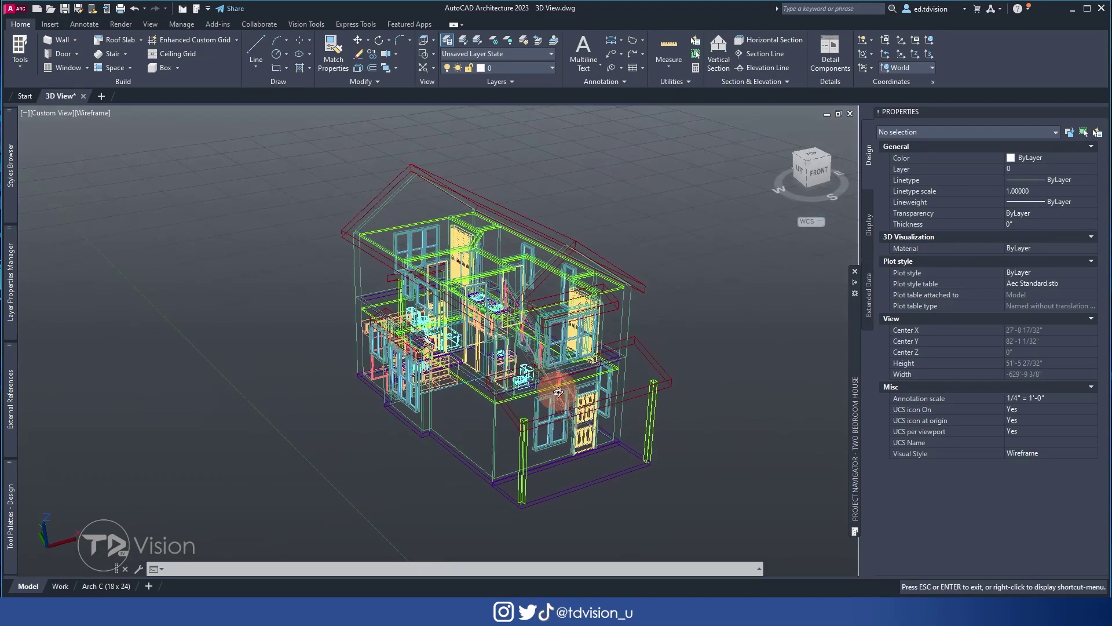
# - Set the projection of the model view to Parallel
pyautogui.click(45, 114)
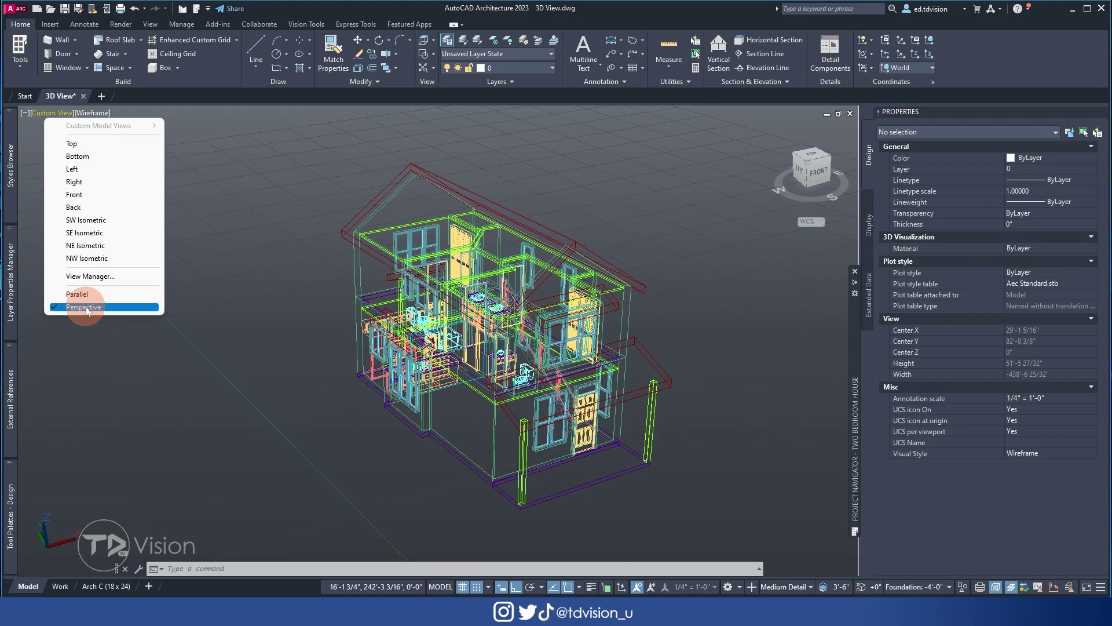
pyautogui.click(86, 311)
pyautogui.click(51, 112)
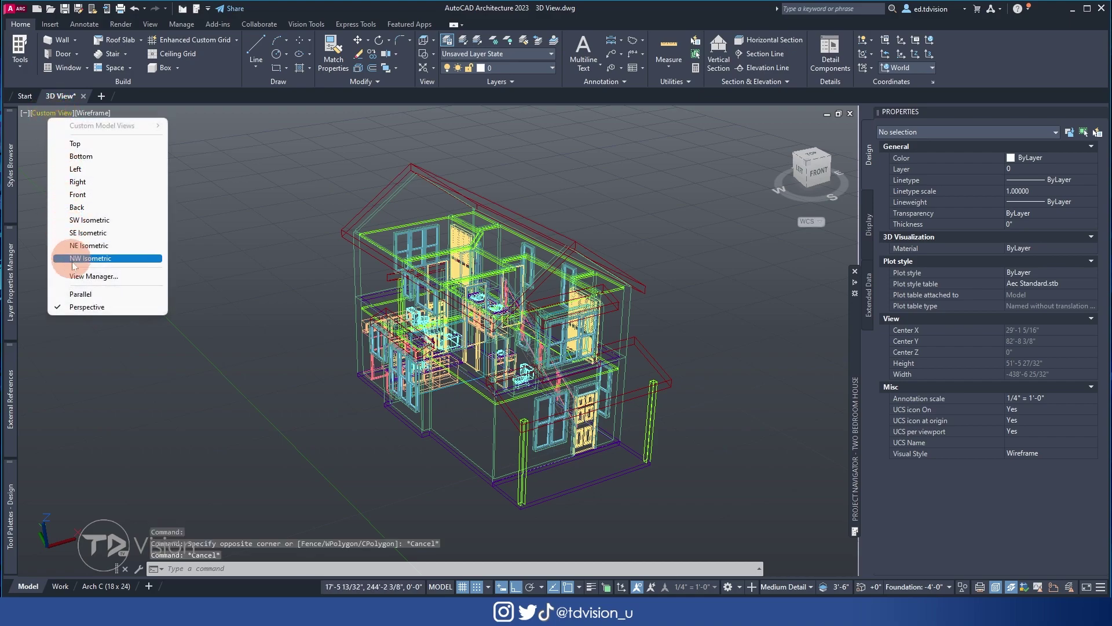
pyautogui.click(81, 294)
# - Review the available visual styles and set the model viewport to Conceptual
pyautogui.click(150, 24)
pyautogui.click(307, 40)
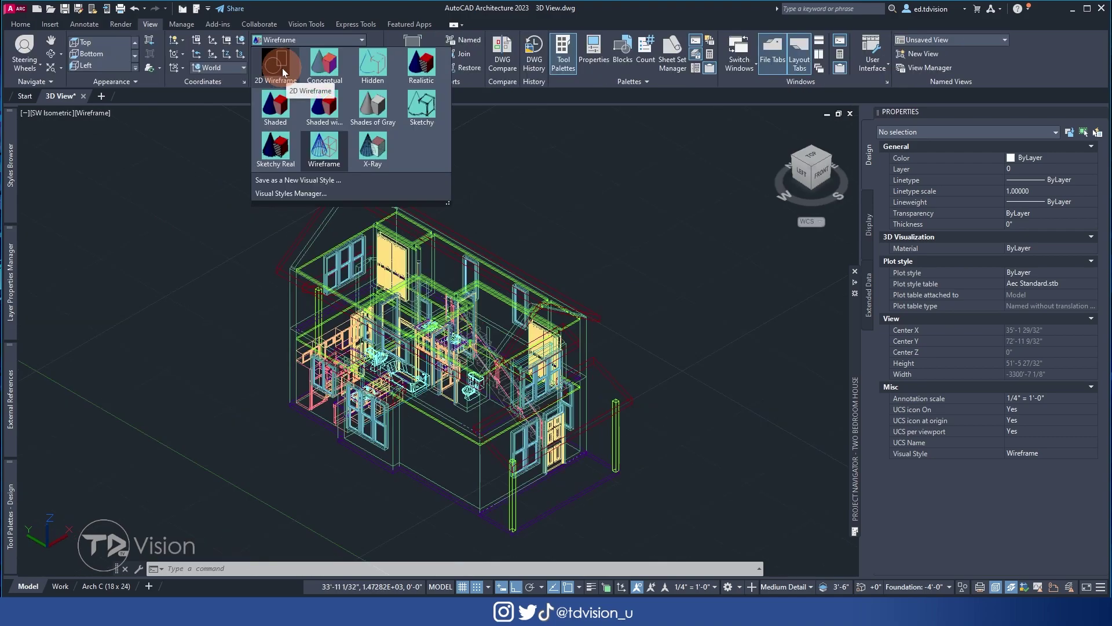
pyautogui.click(176, 143)
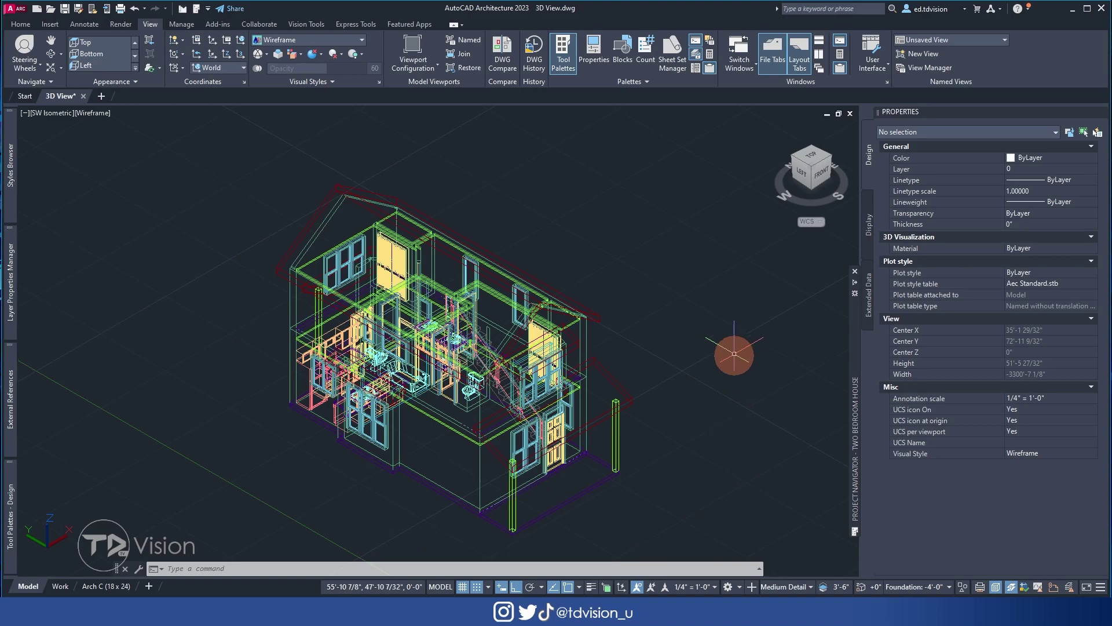
pyautogui.scroll(-4, 559, 320)
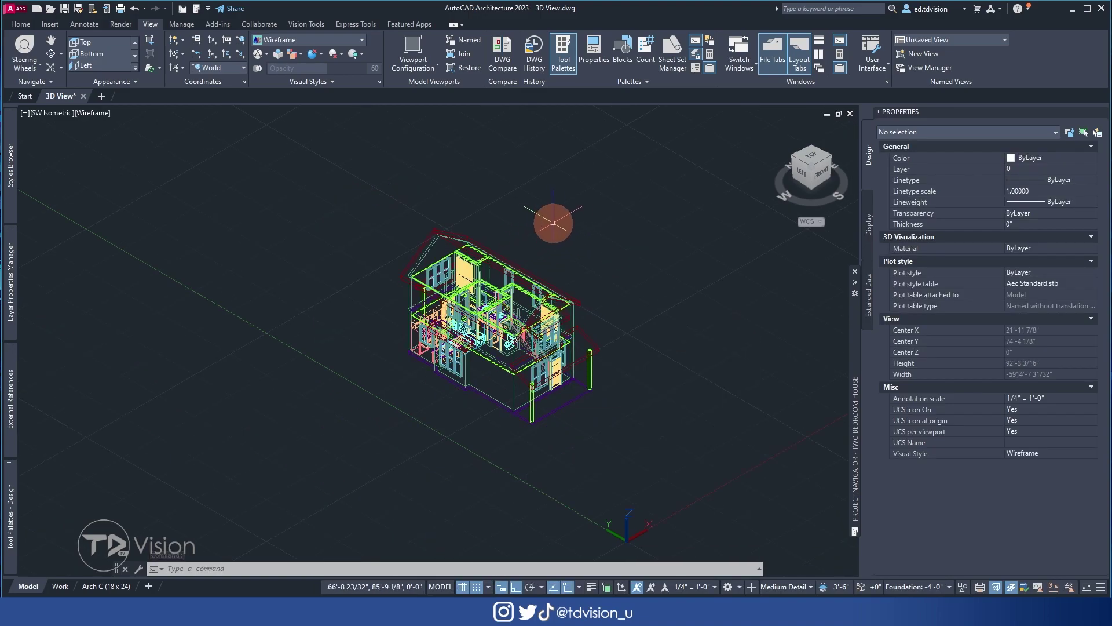
pyautogui.scroll(2, 495, 214)
pyautogui.click(93, 113)
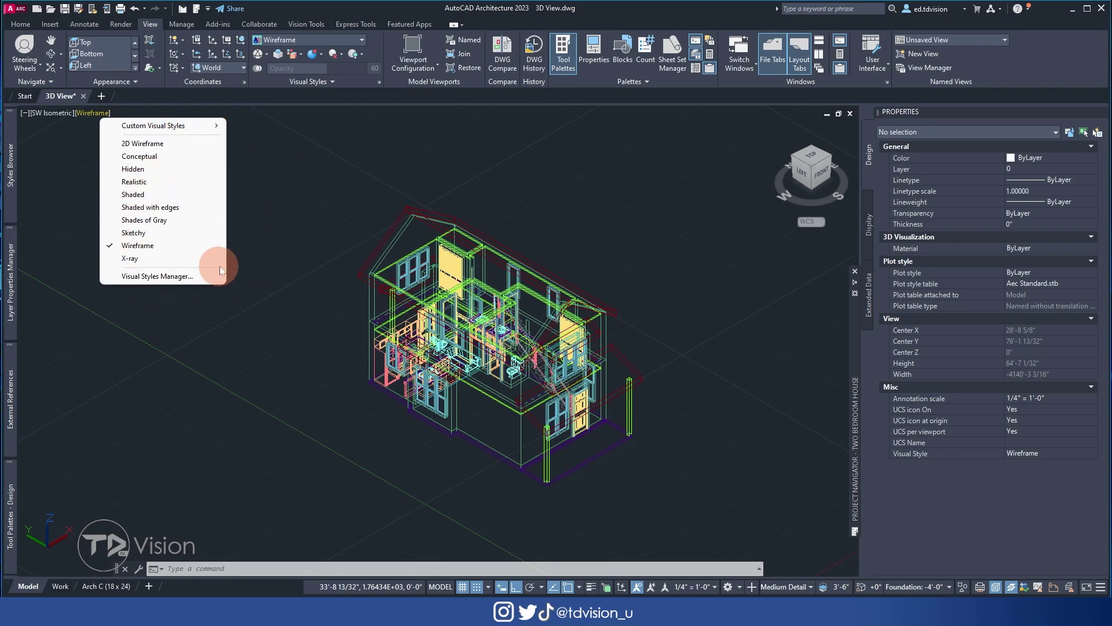
pyautogui.click(182, 163)
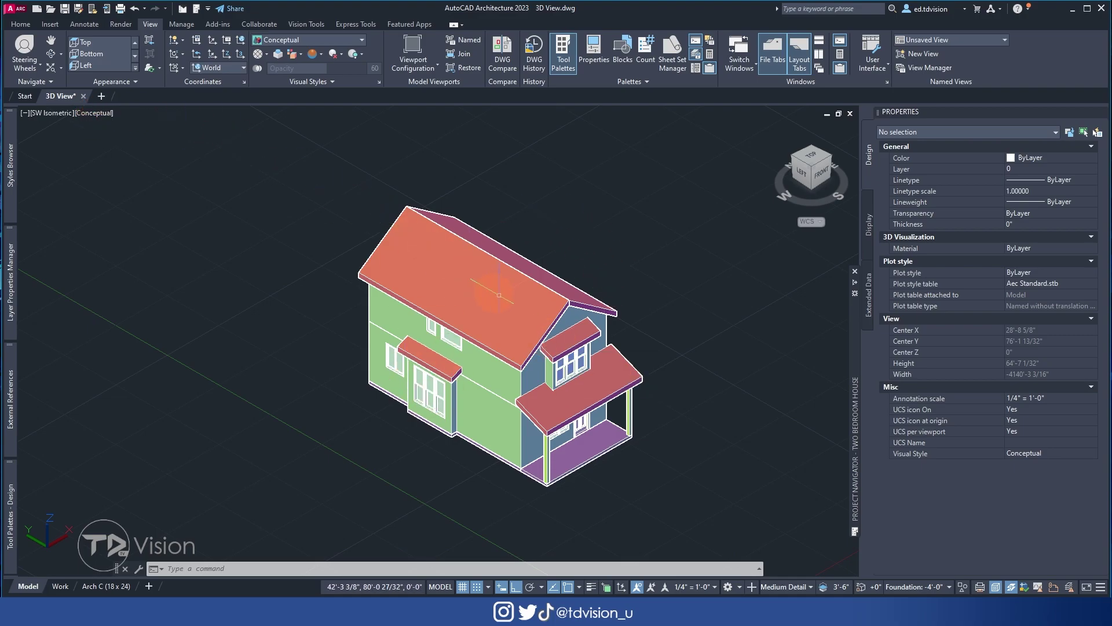
# - Start a new named view called SW Isometric View and define its boundary window closely around the house
pyautogui.scroll(2, 510, 301)
pyautogui.scroll(-3, 513, 351)
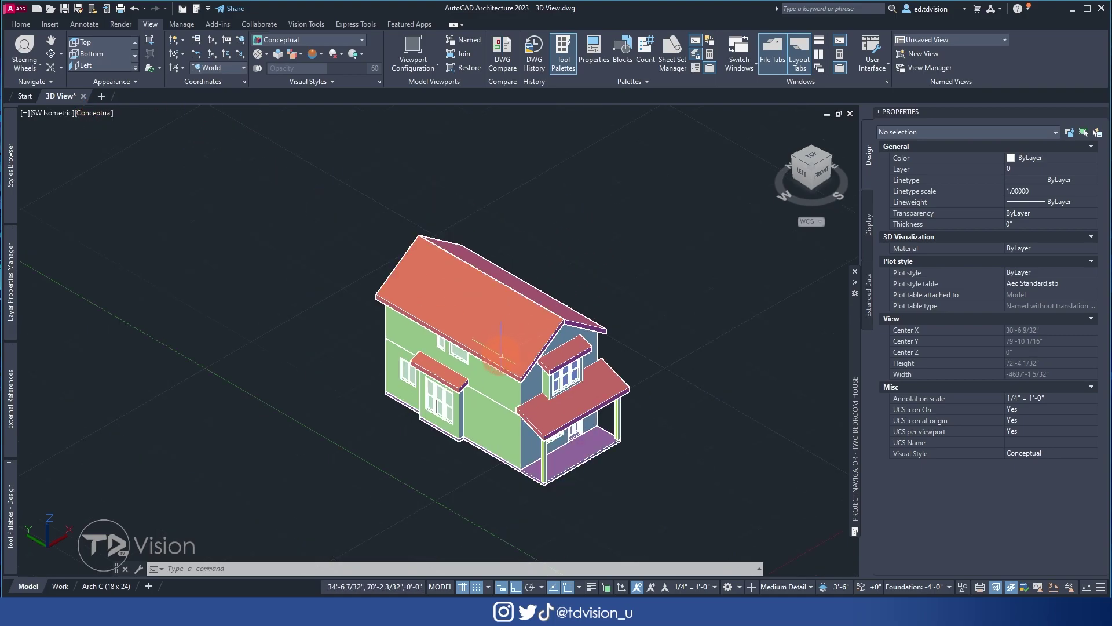
pyautogui.scroll(2, 500, 355)
pyautogui.moveTo(499, 351); pyautogui.dragTo(490, 339, button='middle')
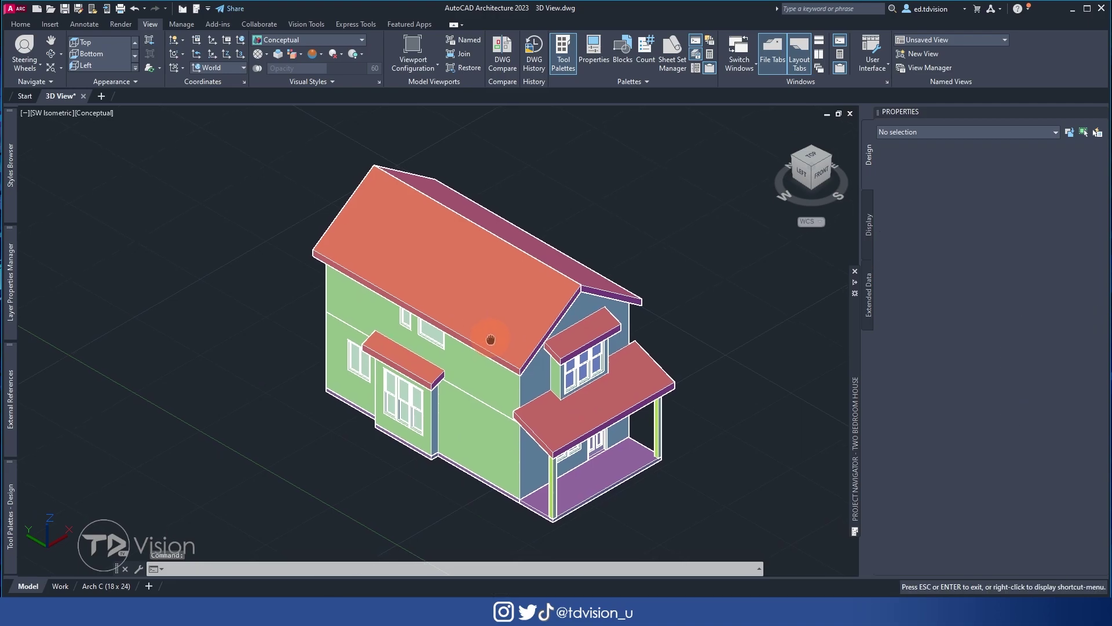
pyautogui.scroll(-3, 493, 348)
pyautogui.scroll(2, 491, 350)
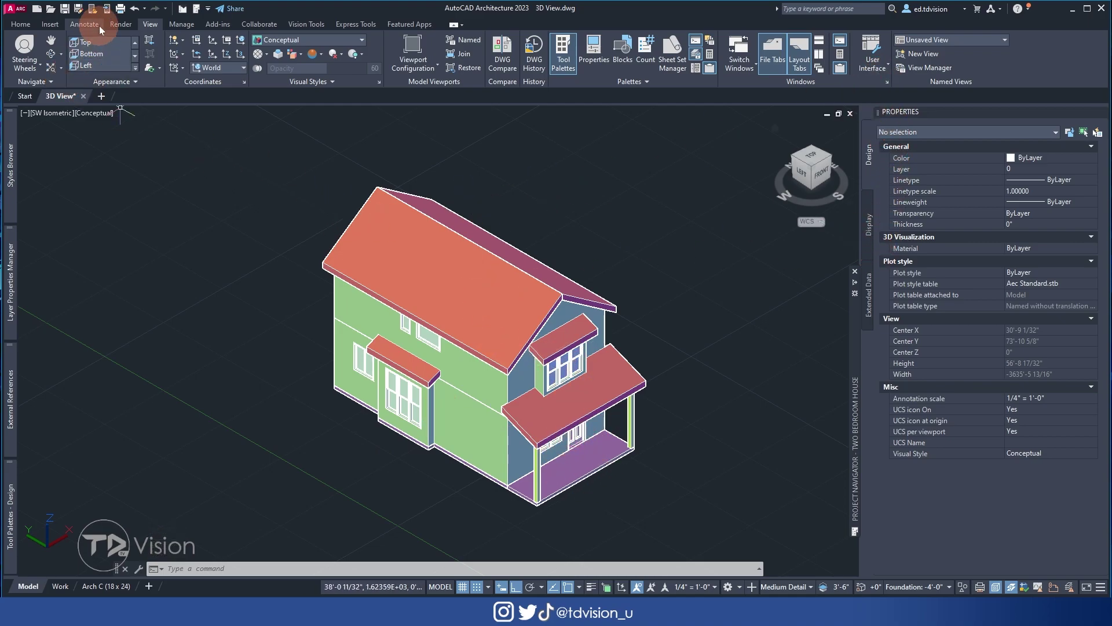
pyautogui.click(925, 55)
pyautogui.click(595, 123)
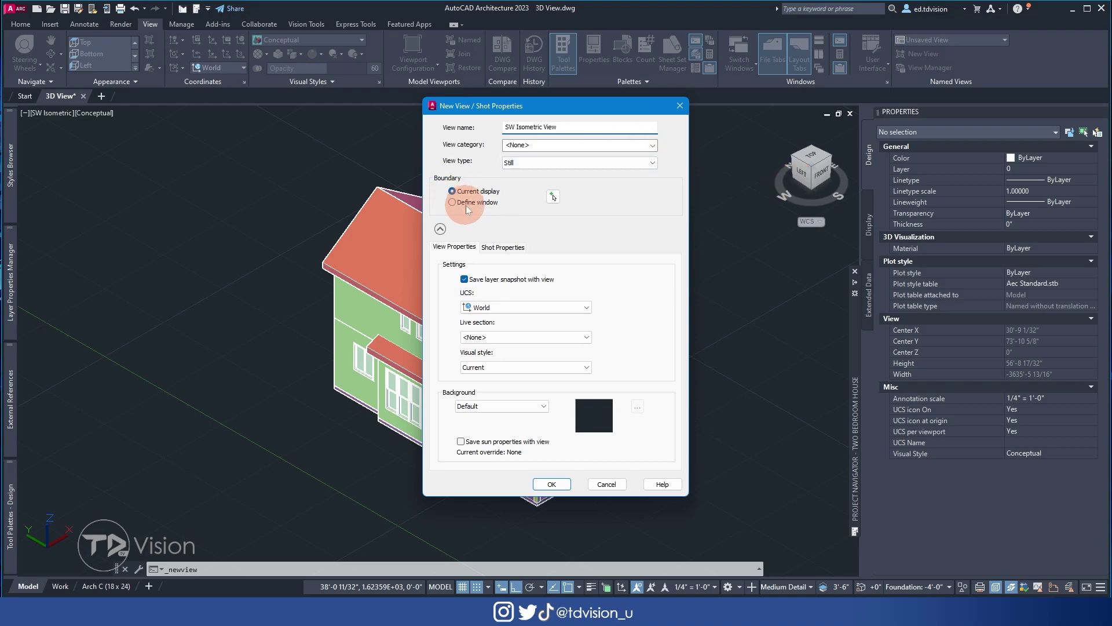
pyautogui.click(553, 197)
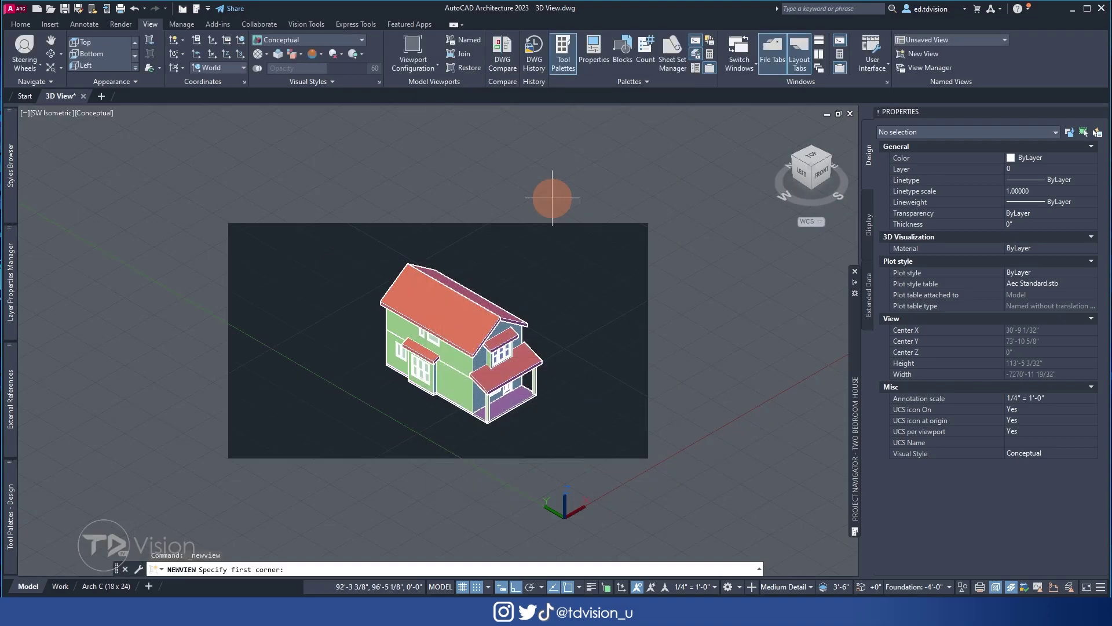
pyautogui.click(365, 249)
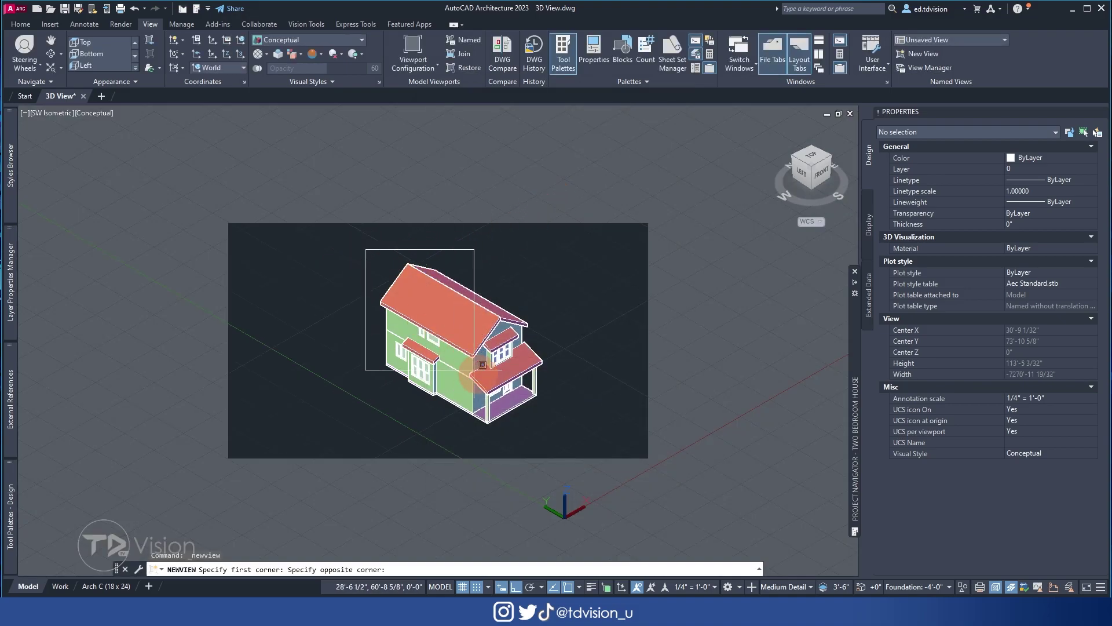
pyautogui.click(555, 433)
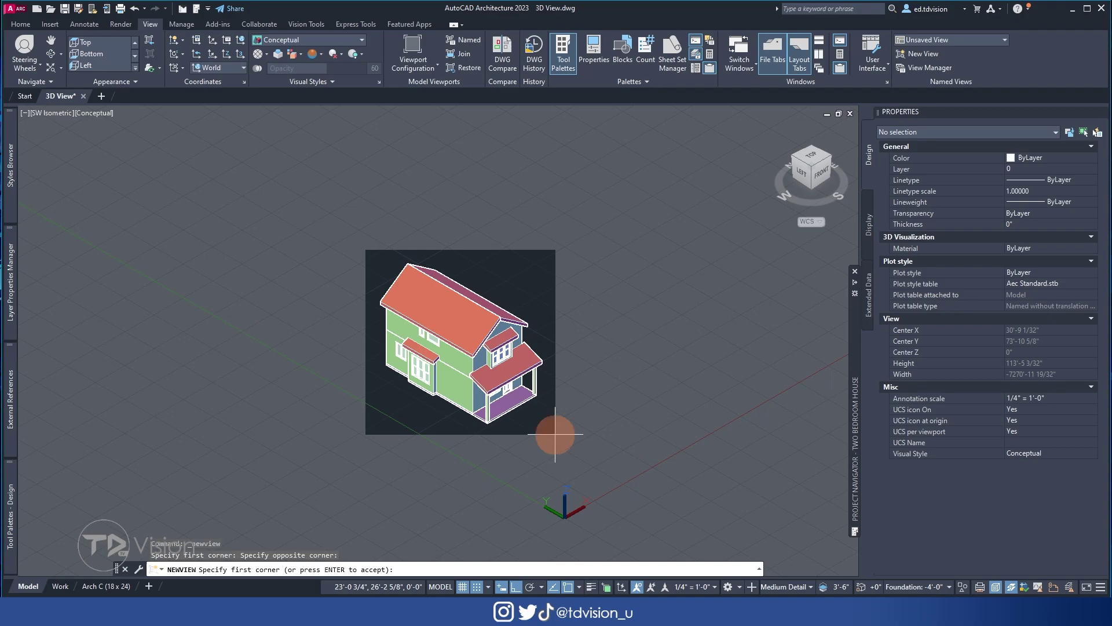
pyautogui.press('Return')
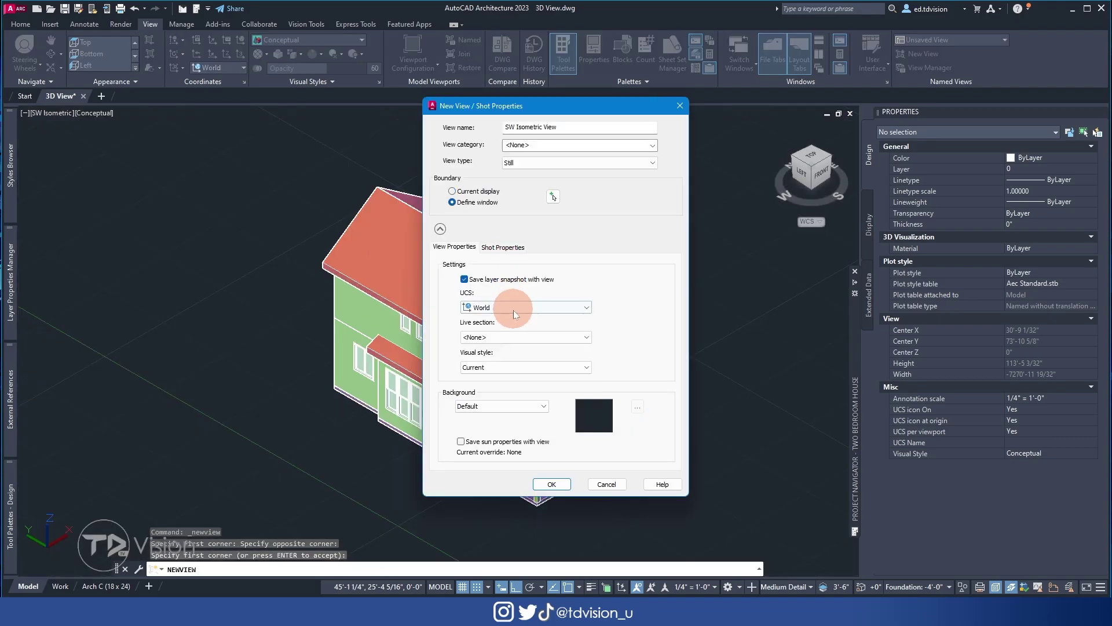
# - Set the new view's visual style to Conceptual and save the view
pyautogui.click(506, 367)
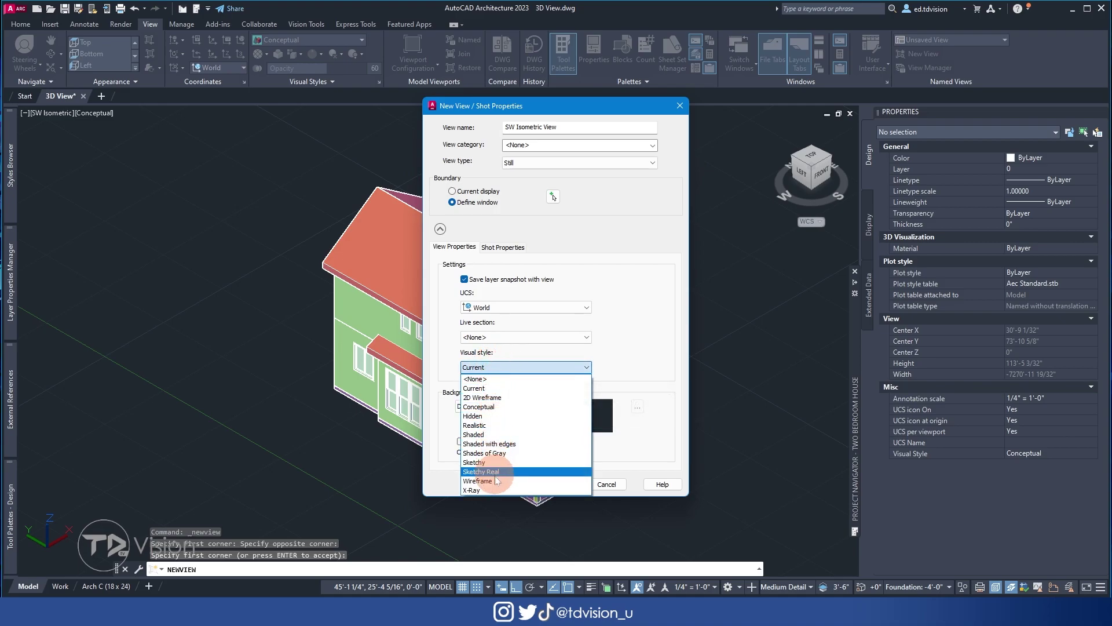
pyautogui.click(650, 315)
pyautogui.click(509, 368)
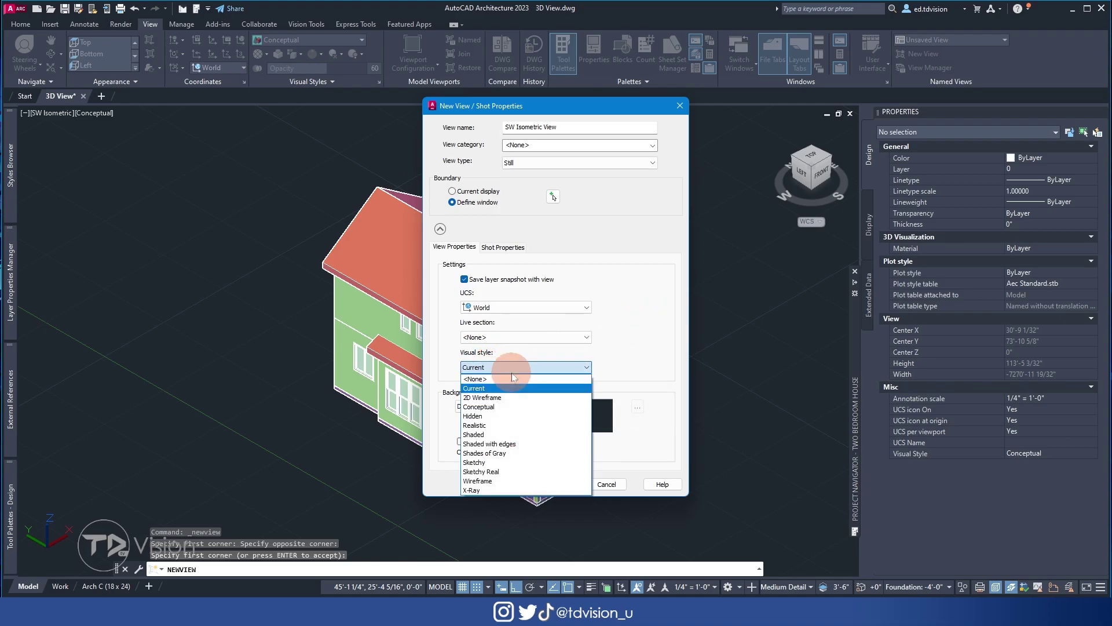
pyautogui.click(504, 406)
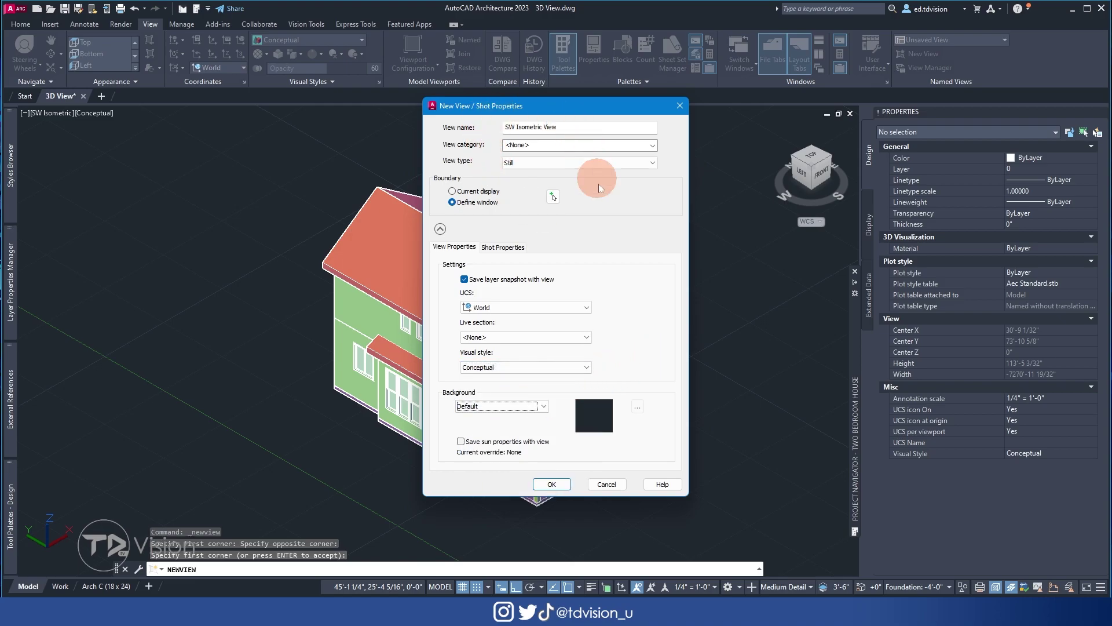
pyautogui.click(552, 485)
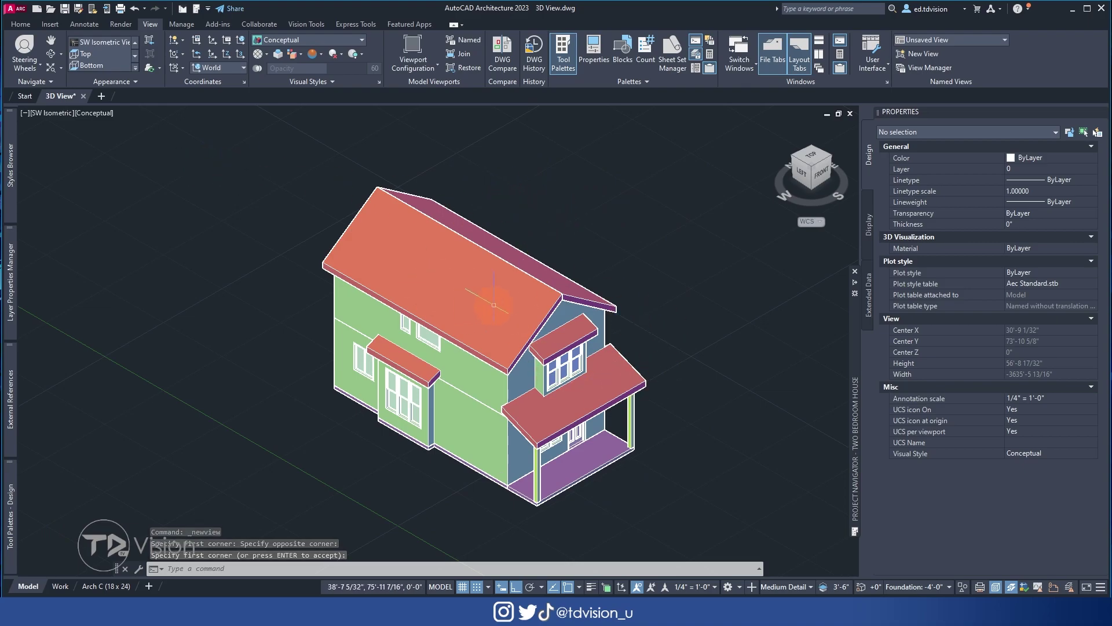
# - Restore the saved SW Isometric View, orbit the house to its opposite side, and restore the saved view again
pyautogui.click(58, 115)
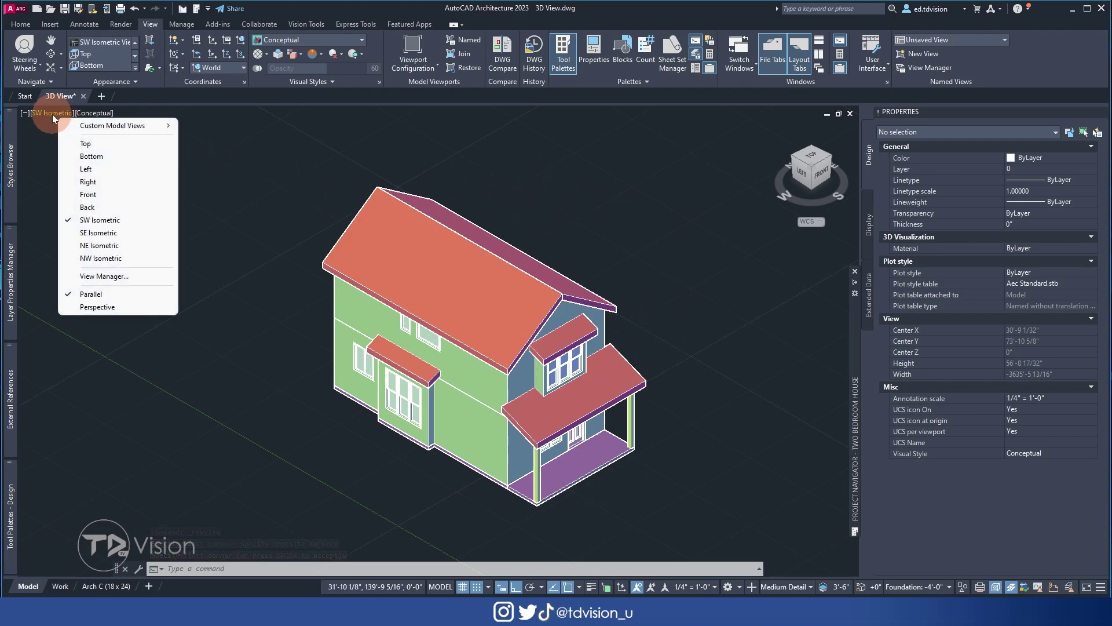
pyautogui.moveTo(93, 125)
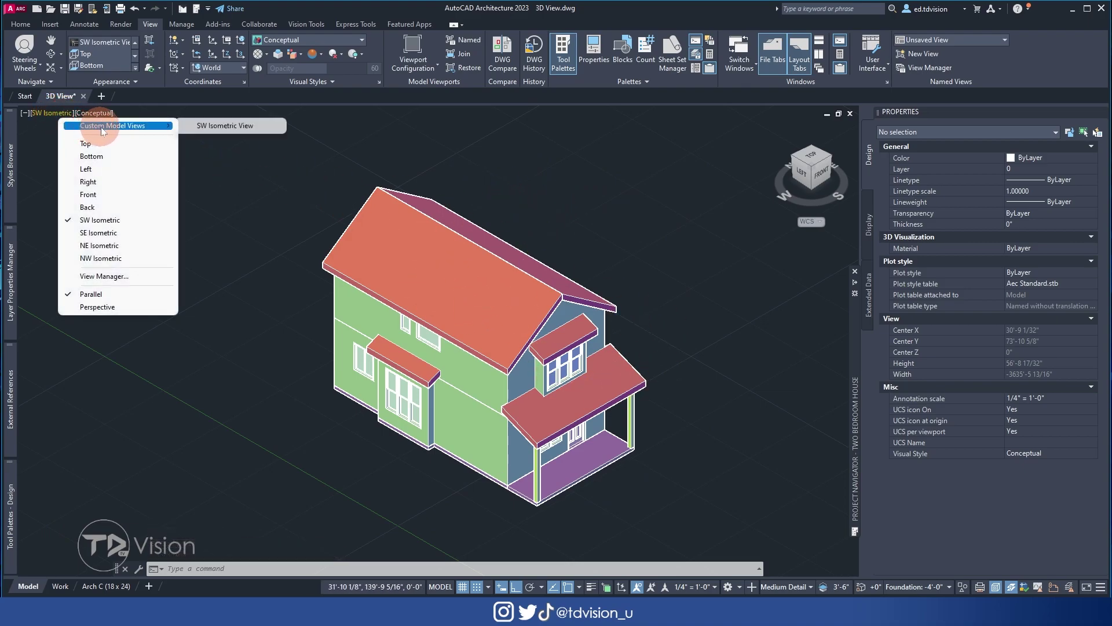
pyautogui.click(230, 125)
pyautogui.keyDown('shift'); pyautogui.moveTo(727, 367); pyautogui.dragTo(471, 278, button='middle'); pyautogui.keyUp('shift')
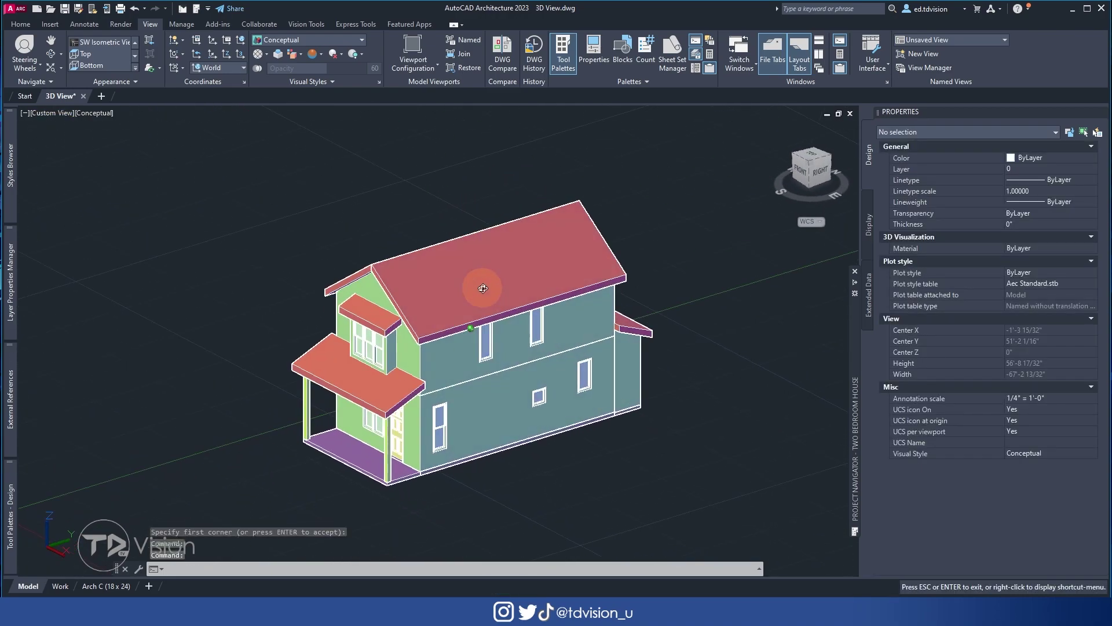
pyautogui.click(66, 112)
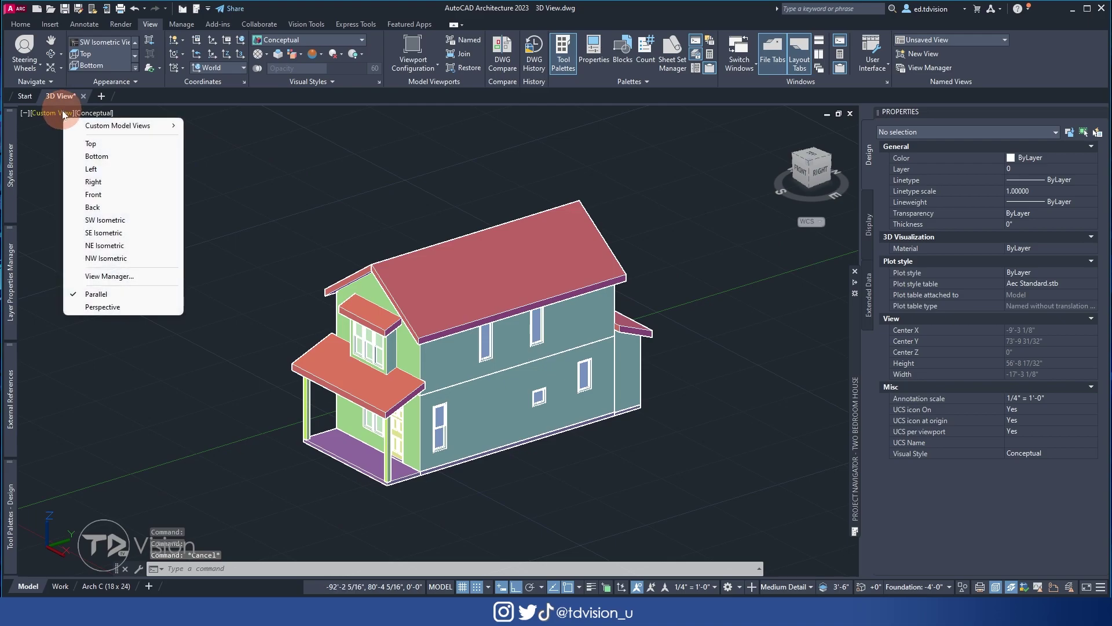
pyautogui.moveTo(128, 125)
pyautogui.click(213, 126)
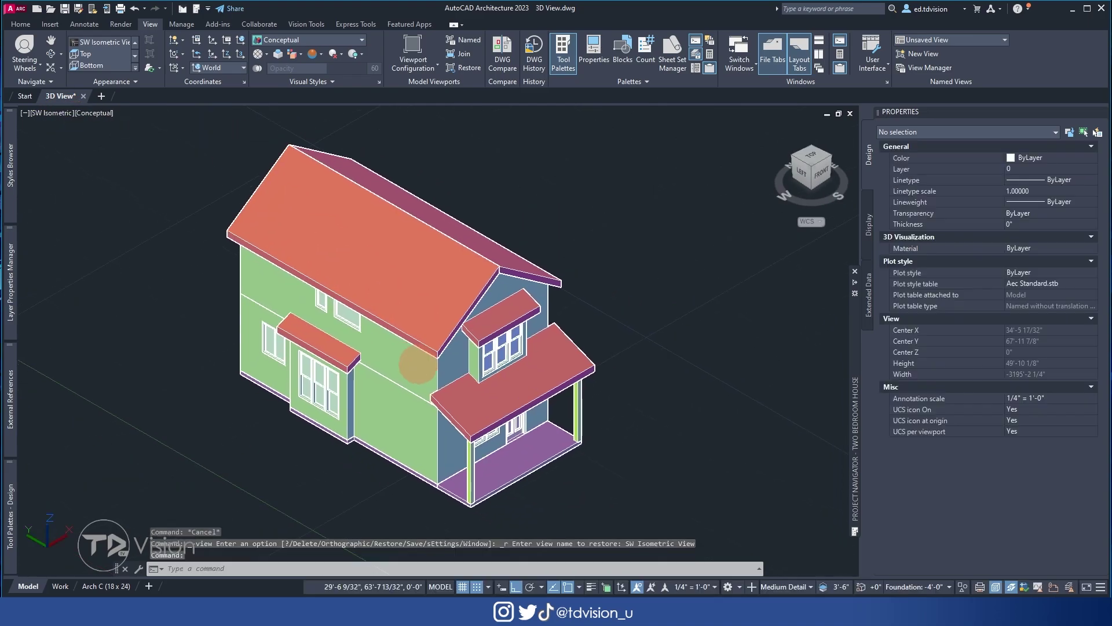
pyautogui.moveTo(505, 295)
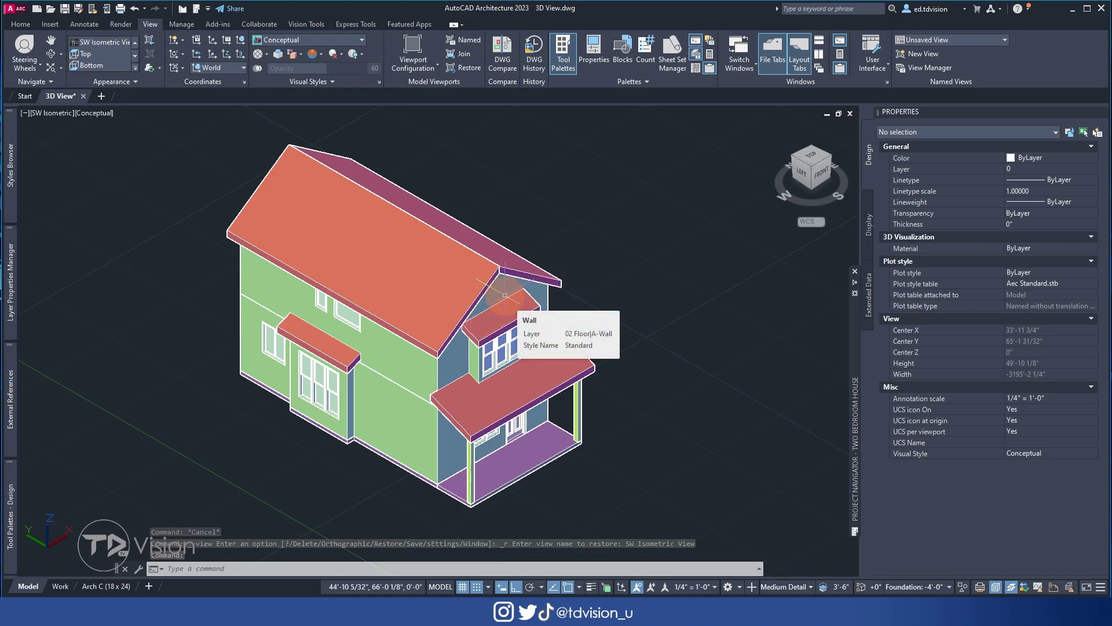
# - Switch the model to the Top view with north up and set the visual style to 2D Wireframe
pyautogui.click(813, 162)
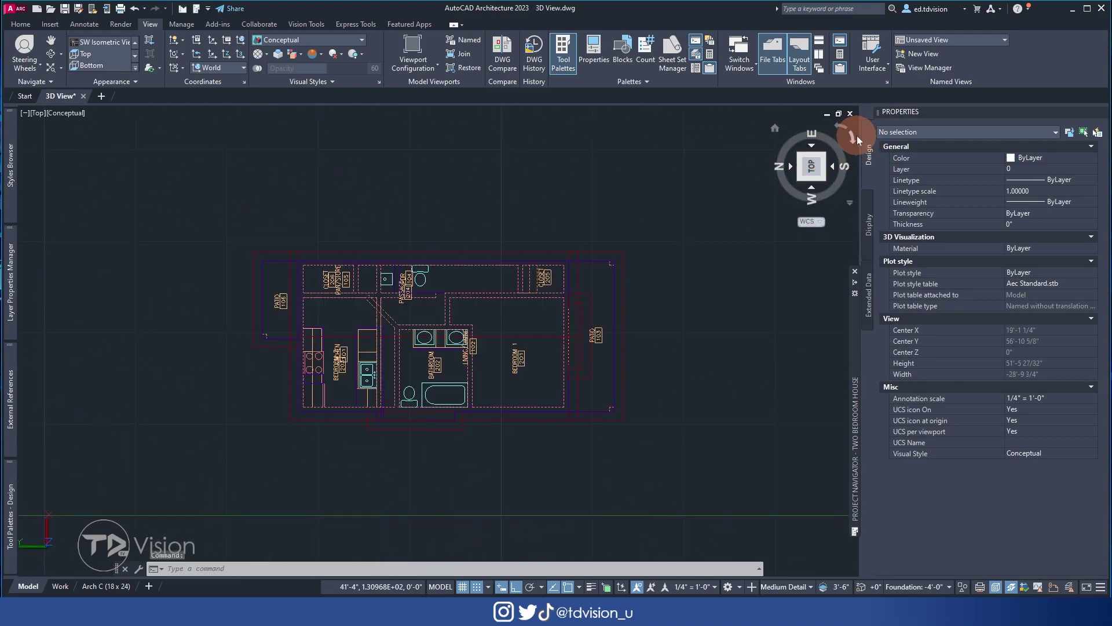
pyautogui.click(852, 139)
pyautogui.click(66, 115)
pyautogui.click(74, 141)
pyautogui.moveTo(446, 422); pyautogui.dragTo(452, 399, button='middle')
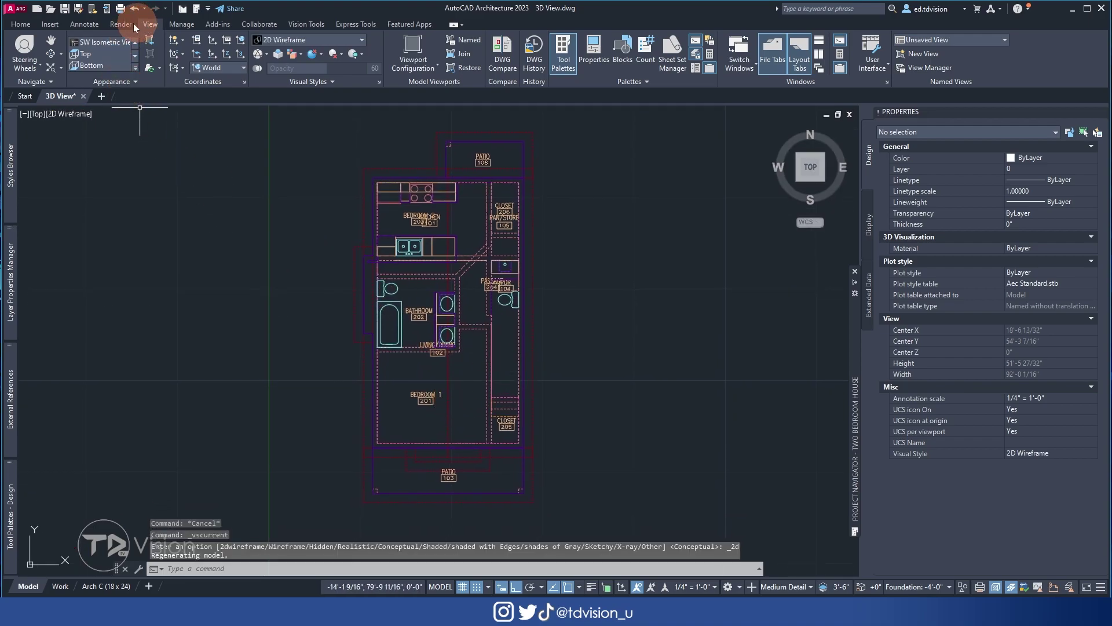
# - Create a camera southwest of the floor plan, aimed diagonally across the house to a target just outside its northeast corner
pyautogui.click(116, 26)
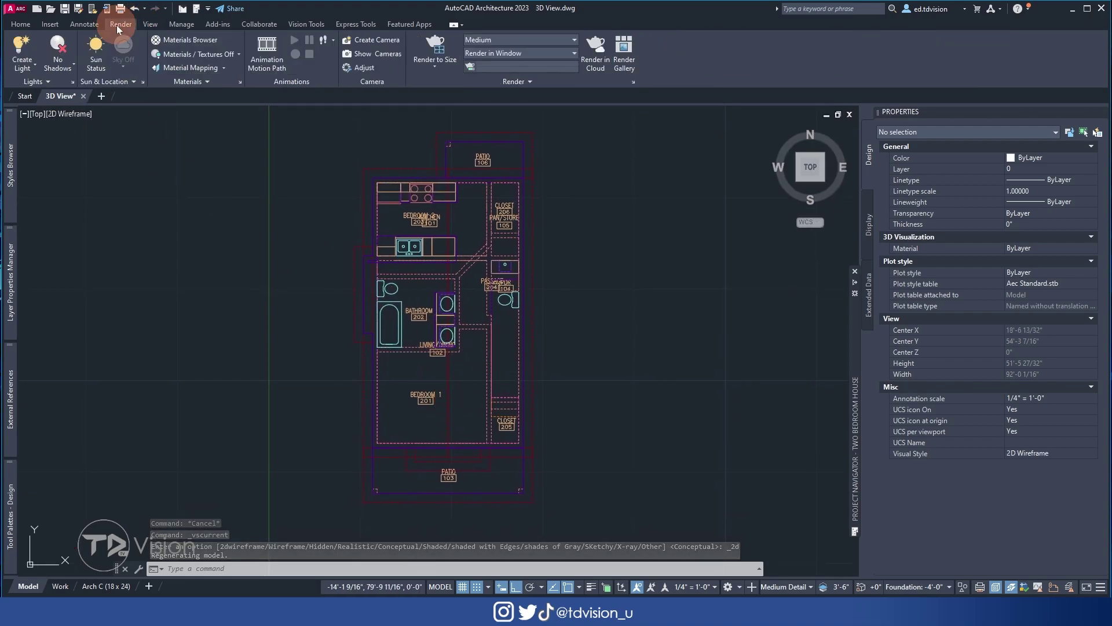
pyautogui.click(369, 41)
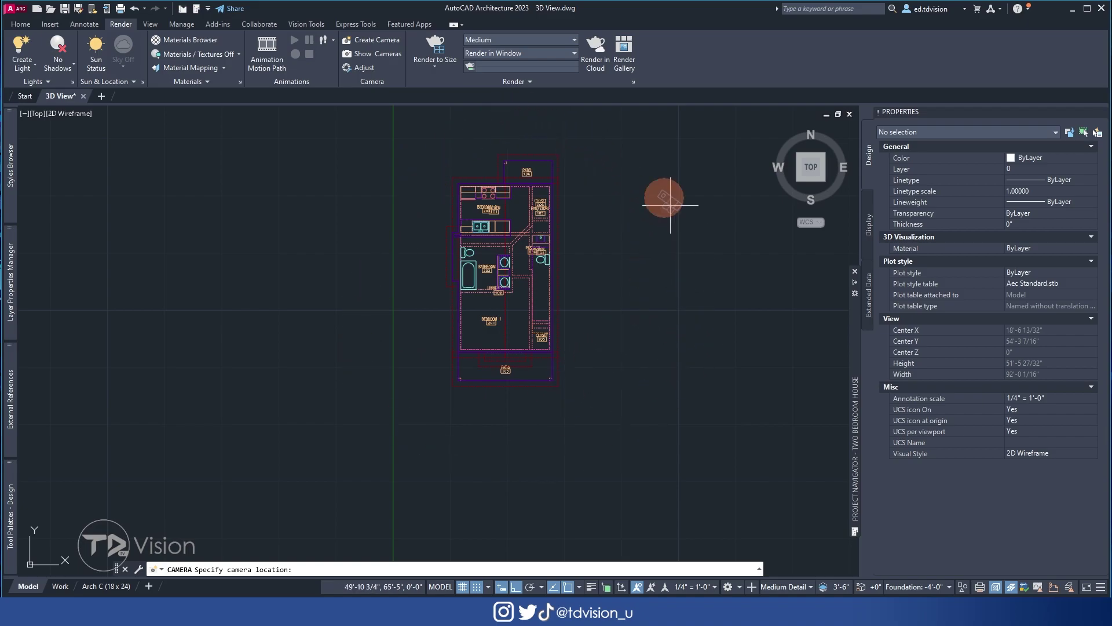
pyautogui.scroll(1, 417, 347)
pyautogui.scroll(-4, 415, 387)
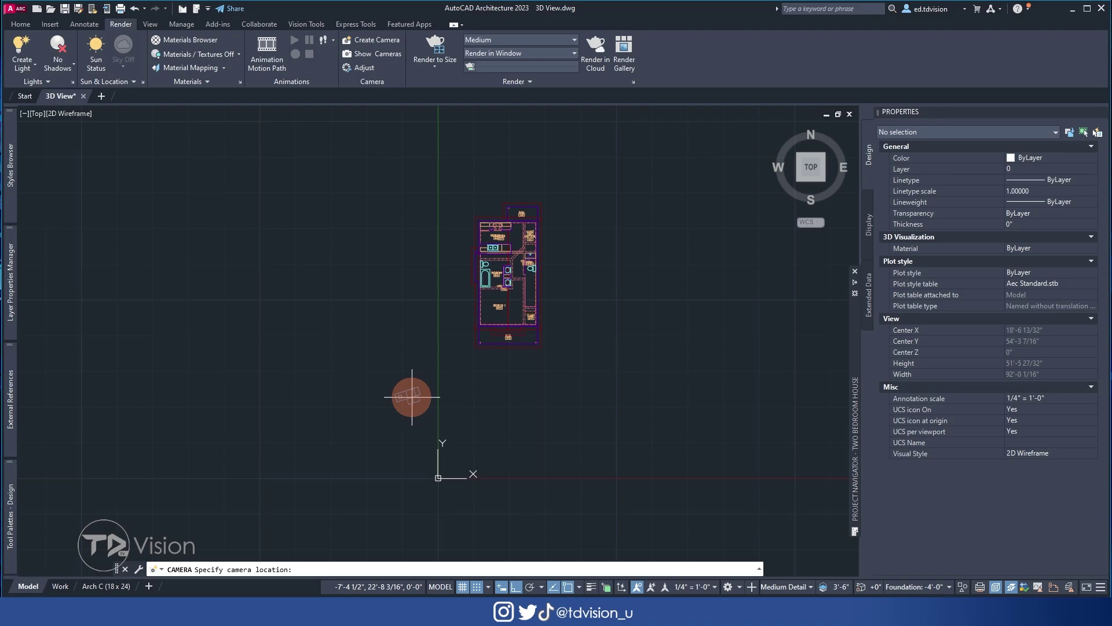
pyautogui.click(413, 400)
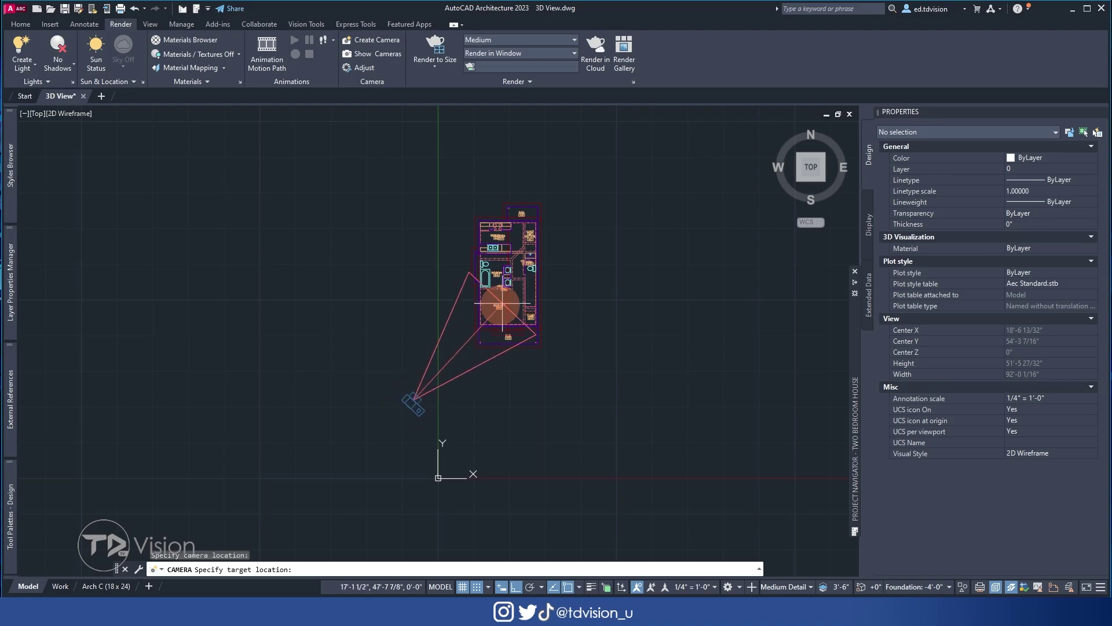
pyautogui.click(566, 223)
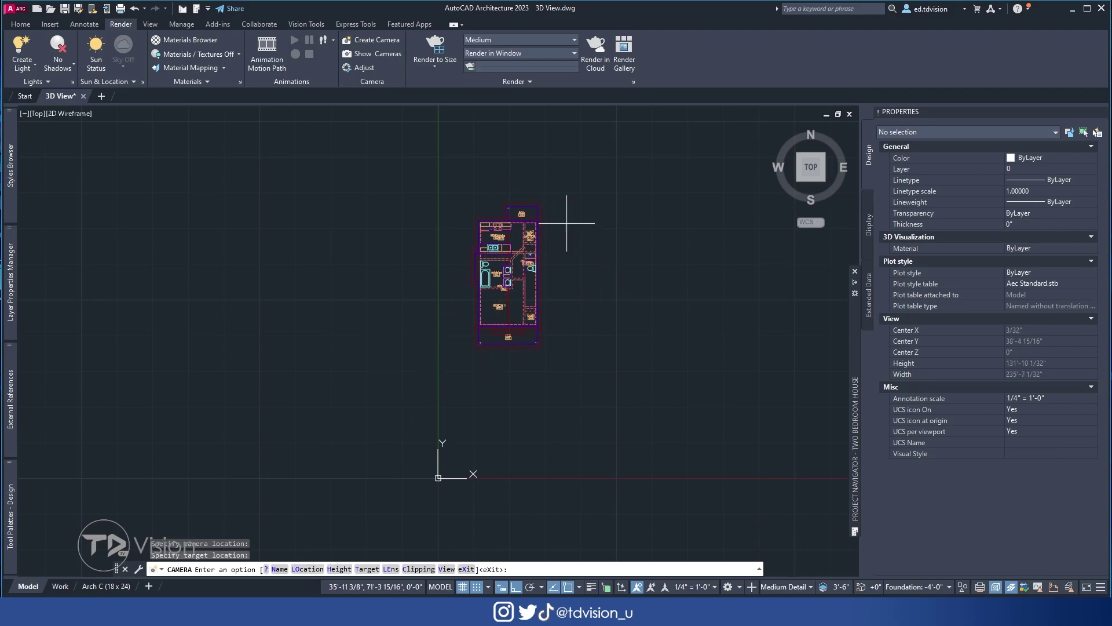
# - Name the new camera SW Perspective View and finish the camera command
pyautogui.click(279, 572)
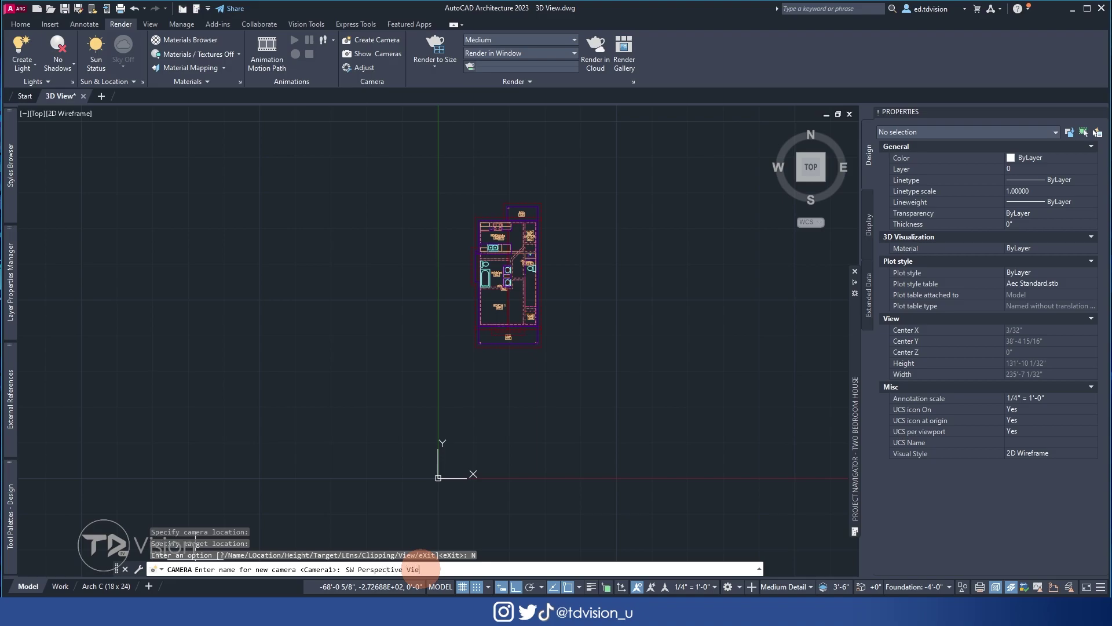
pyautogui.press('Return')
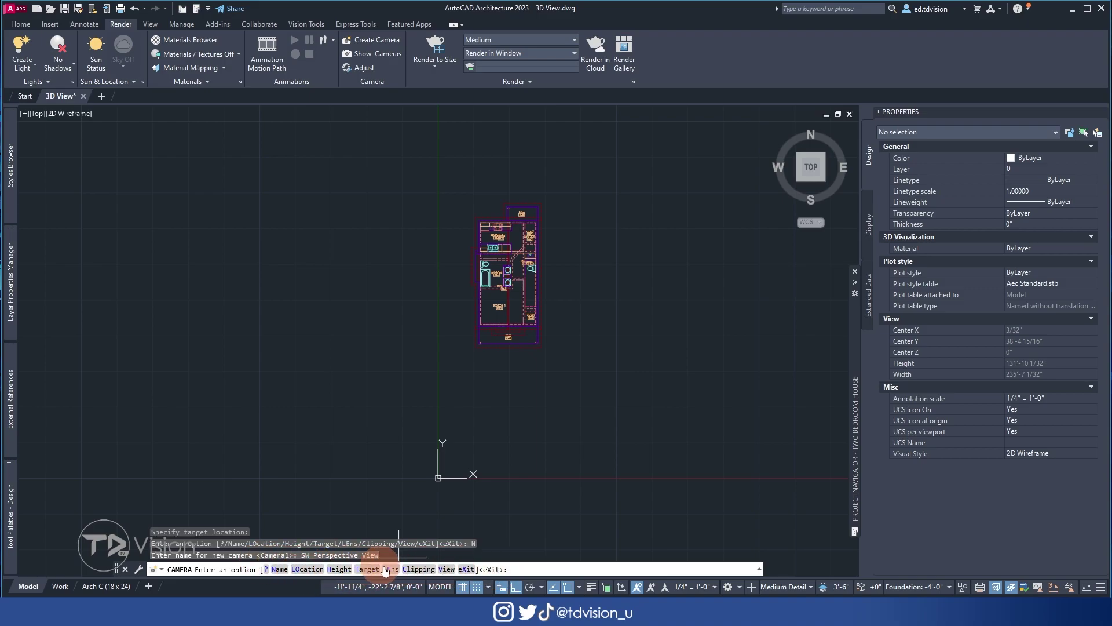
pyautogui.press('Return')
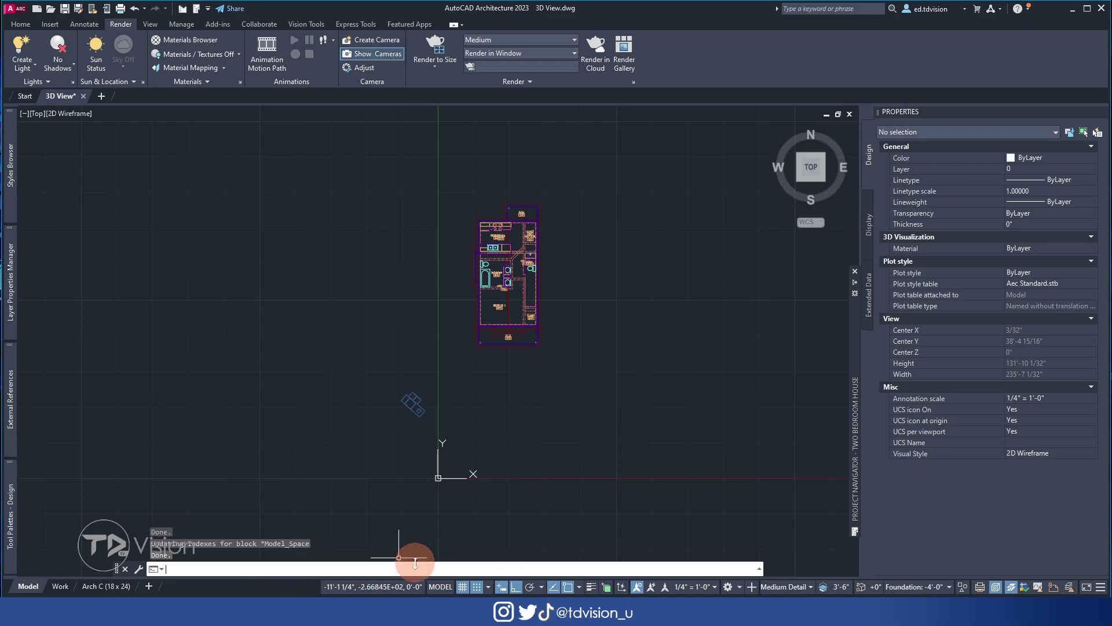
# - Select the new camera, then move its preview window beside the plan and widen it slightly
pyautogui.click(434, 422)
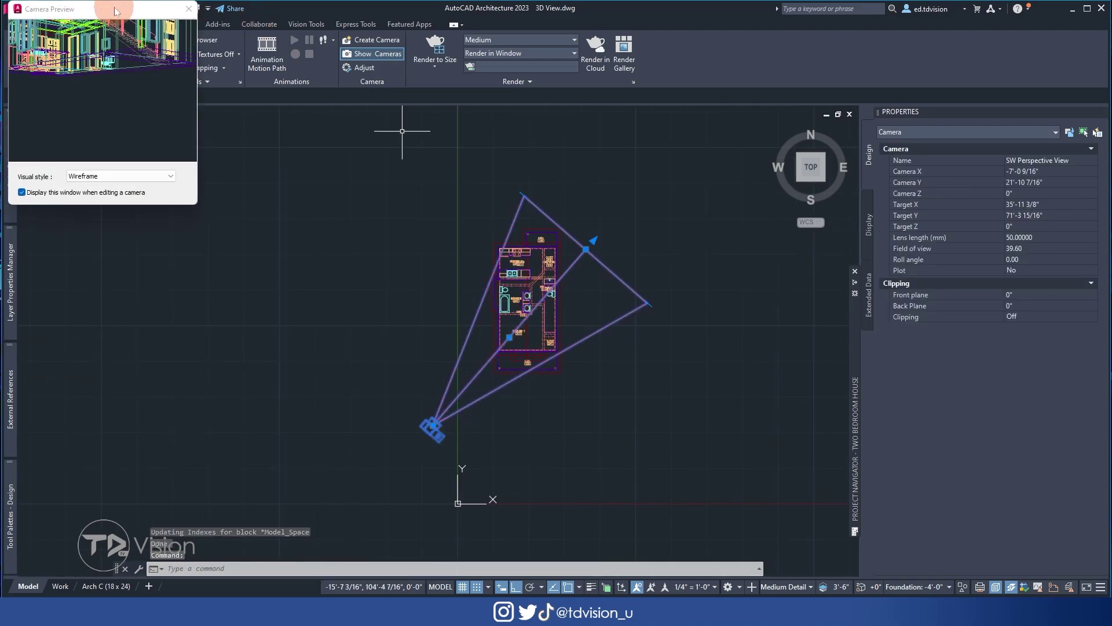
pyautogui.moveTo(101, 9); pyautogui.dragTo(151, 145)
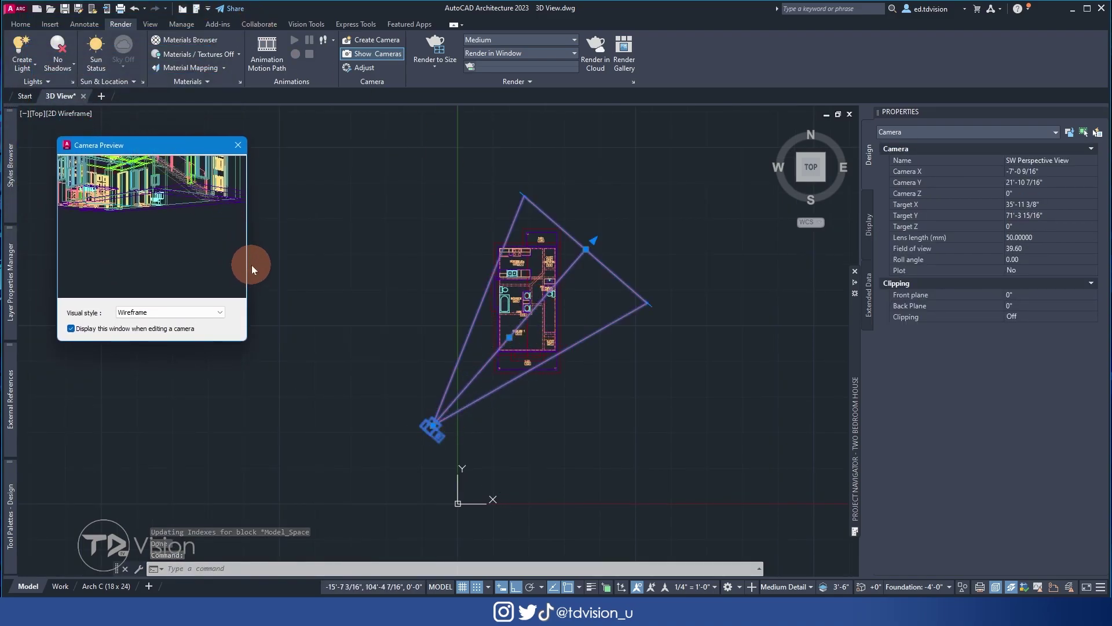
pyautogui.moveTo(247, 263)
pyautogui.mouseDown()
pyautogui.moveTo(297, 262)
pyautogui.moveTo(267, 262)
pyautogui.mouseUp()
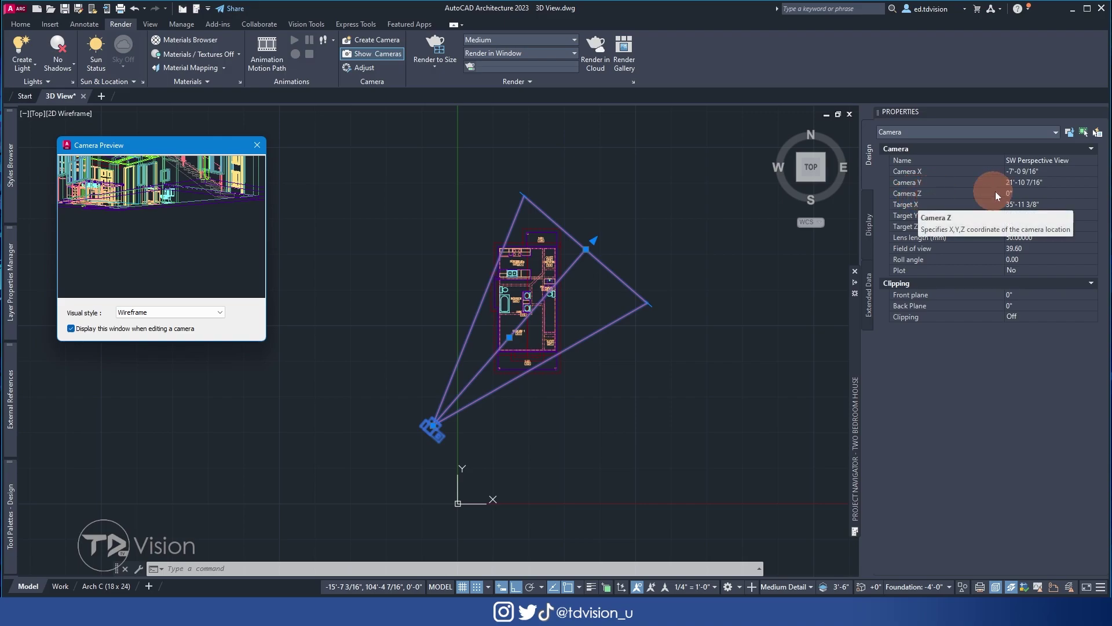
# - Set both the Camera Z and the Target Z of the SW Perspective View camera to 8'
pyautogui.click(1021, 195)
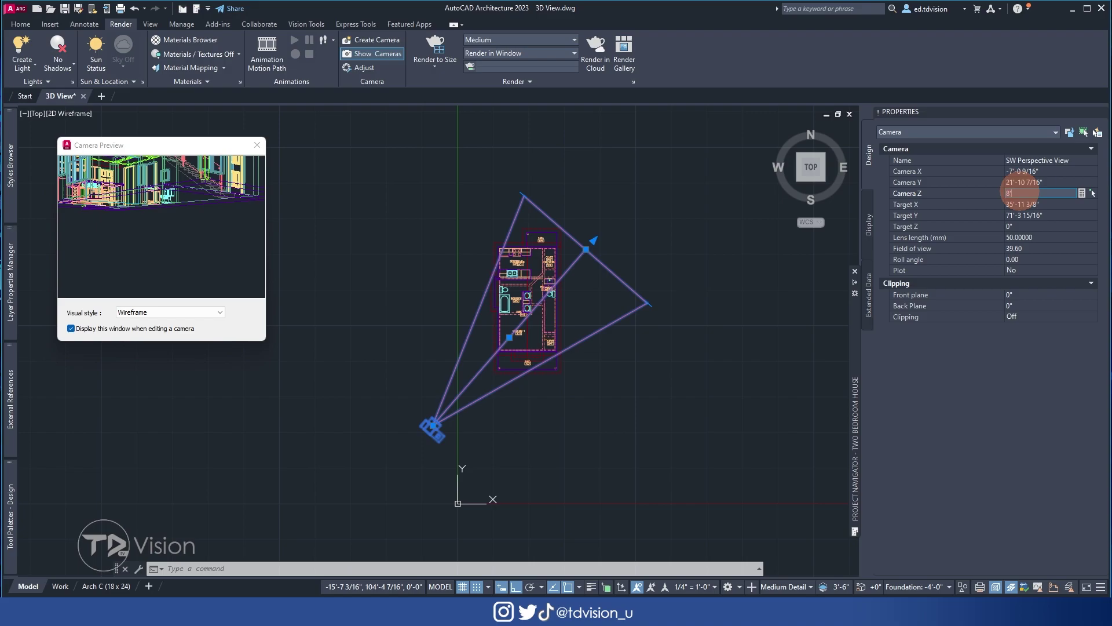
pyautogui.press('Return')
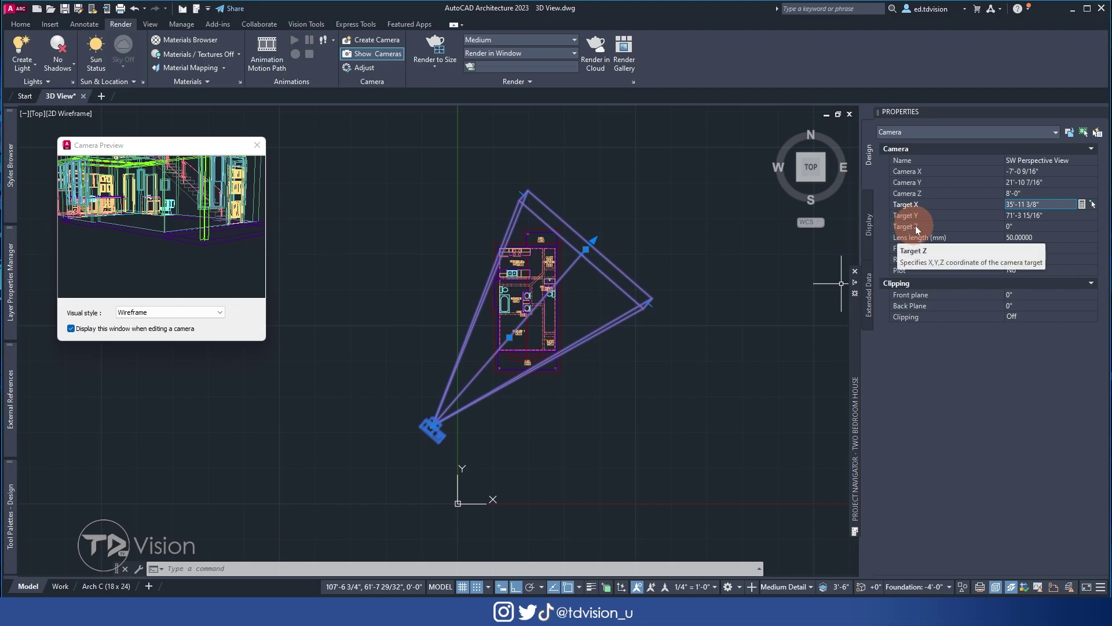
pyautogui.click(1019, 226)
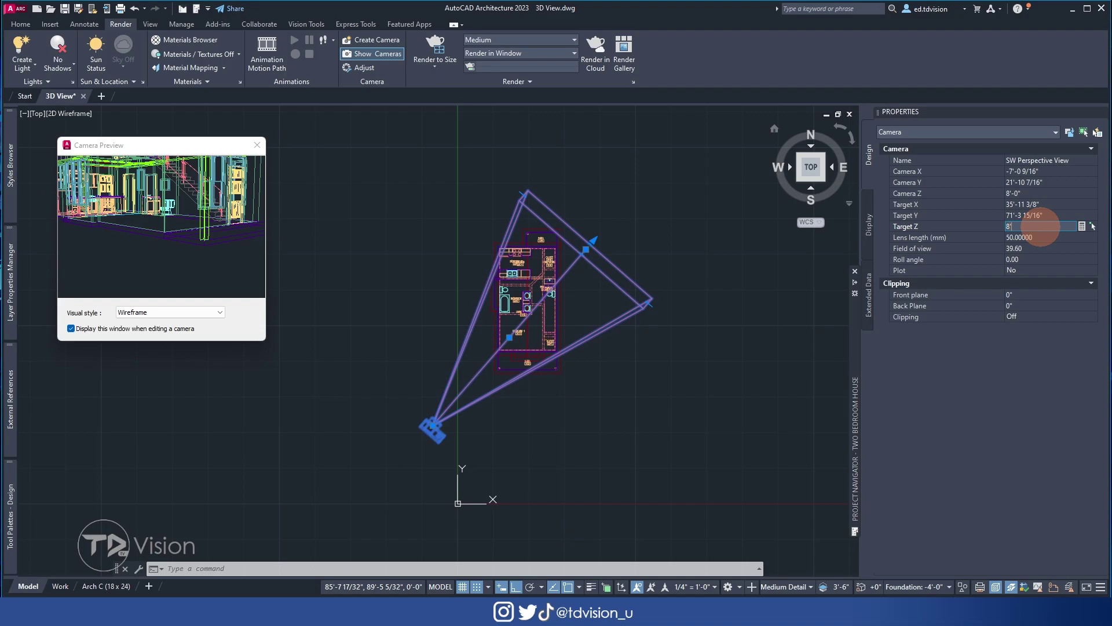
pyautogui.write("8'")
pyautogui.click(1043, 236)
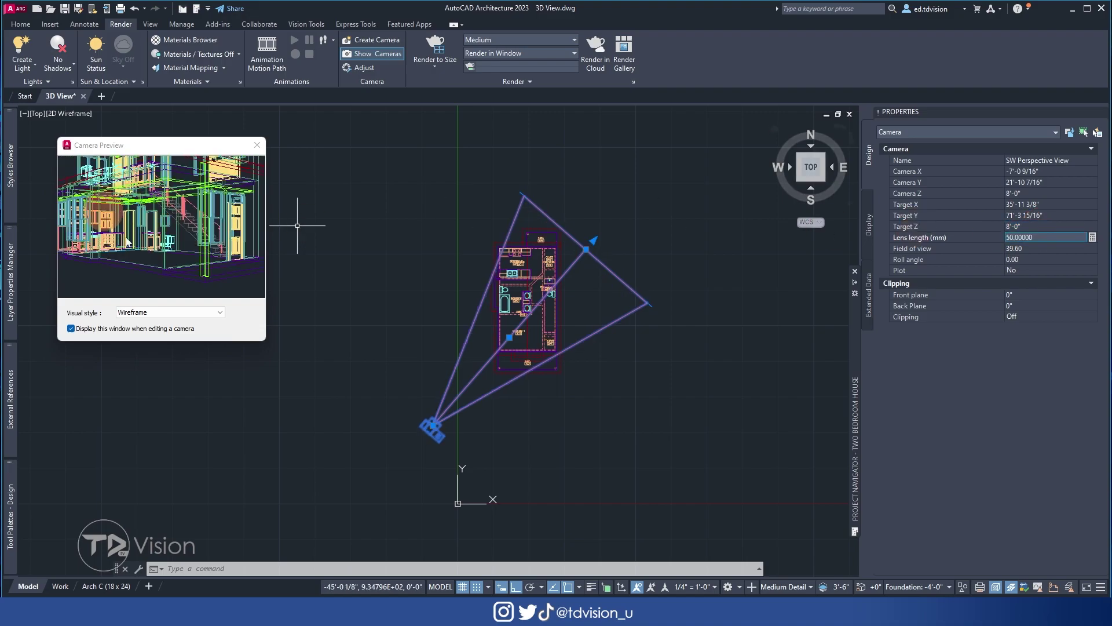
pyautogui.click(183, 258)
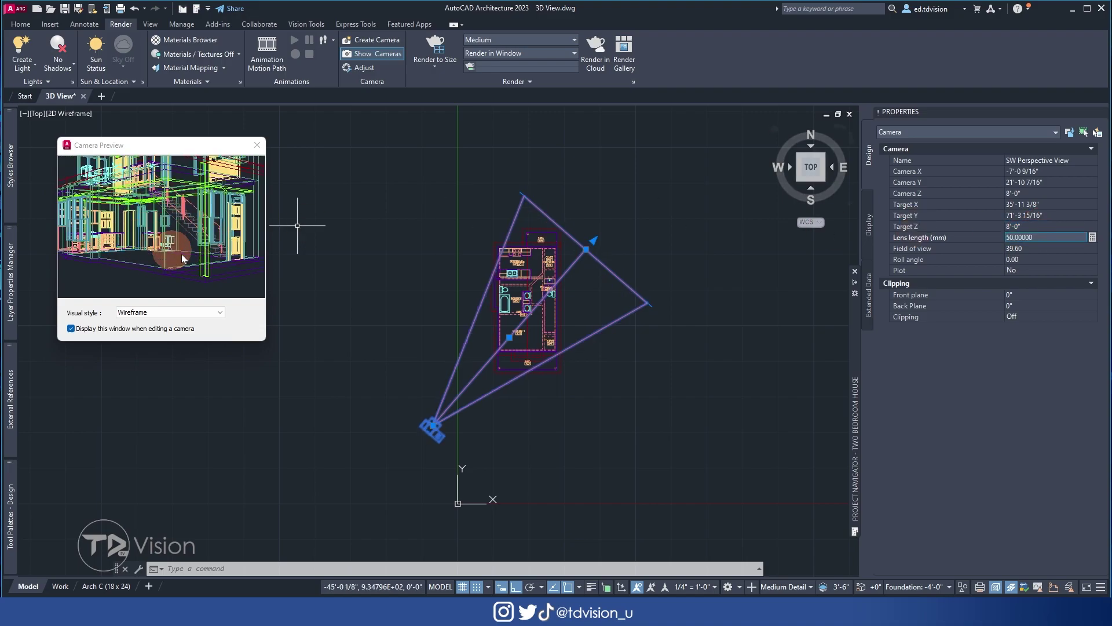
# - Raise the camera's Target Z to 10' and on to 15', and widen its field of view to about 54 degrees
pyautogui.click(1051, 226)
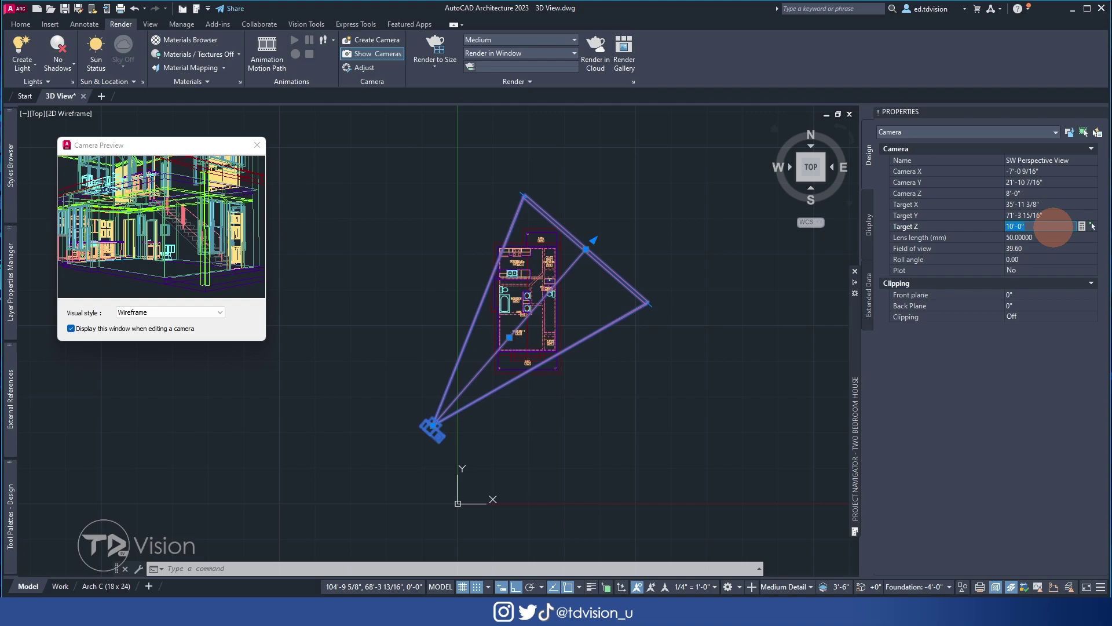
pyautogui.click(1052, 237)
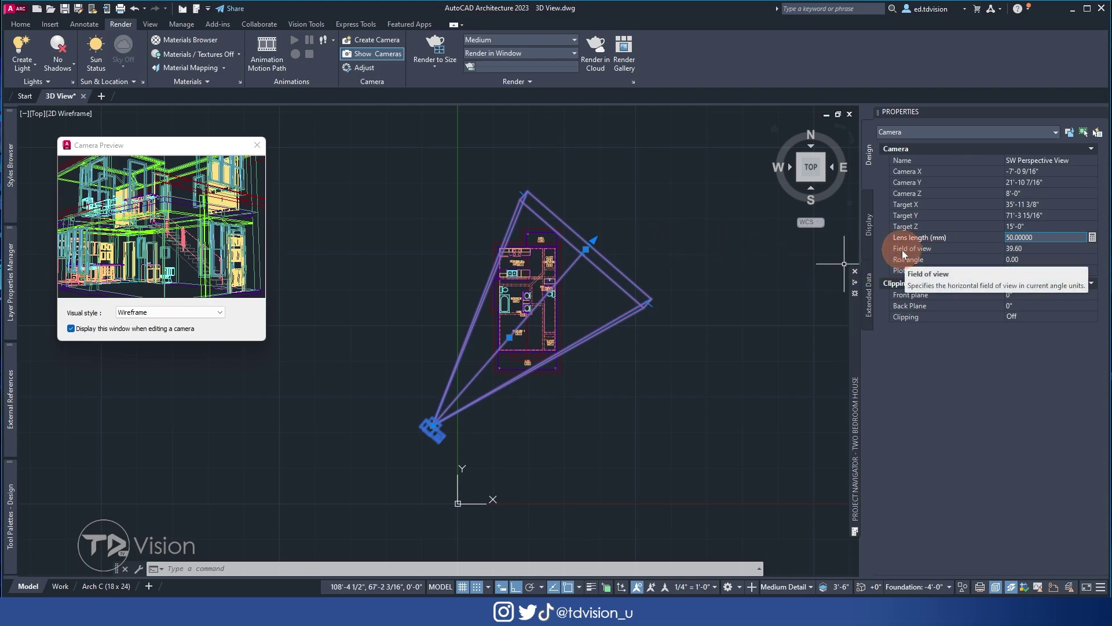
pyautogui.click(648, 302)
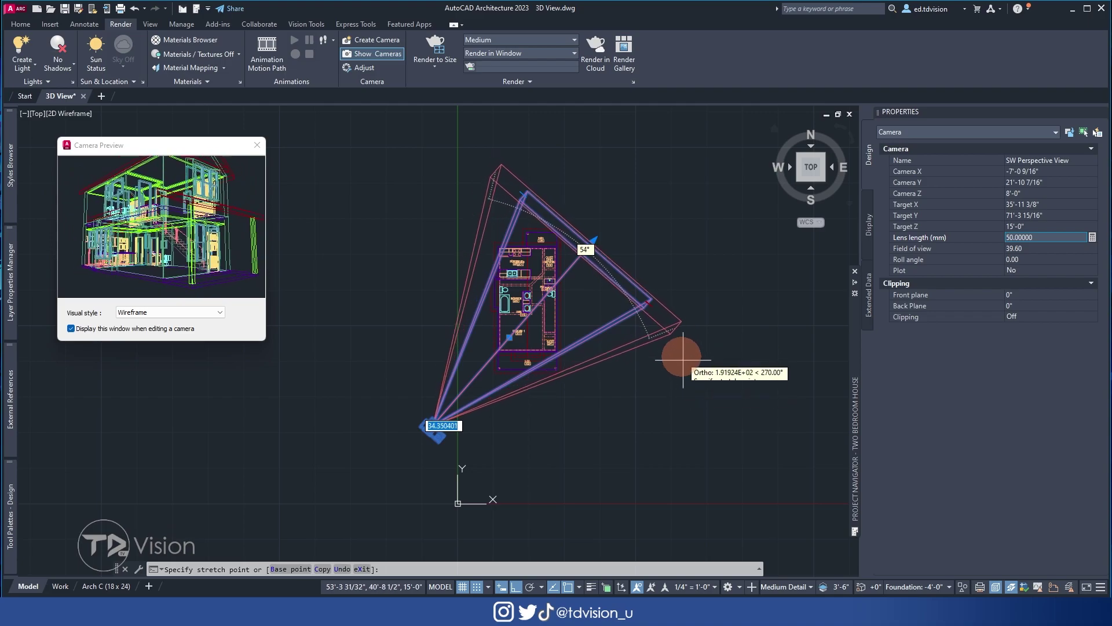
pyautogui.click(676, 322)
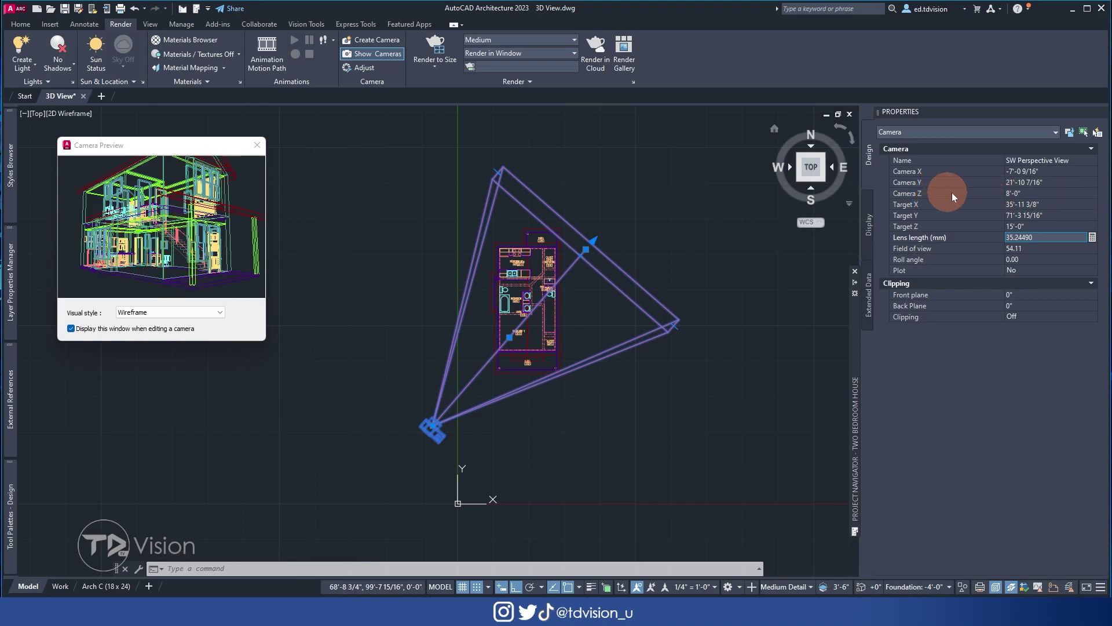
# - Set the camera's Target Z to 20' and move the camera straight south to a Camera Y of about 13'-1"
pyautogui.click(1060, 226)
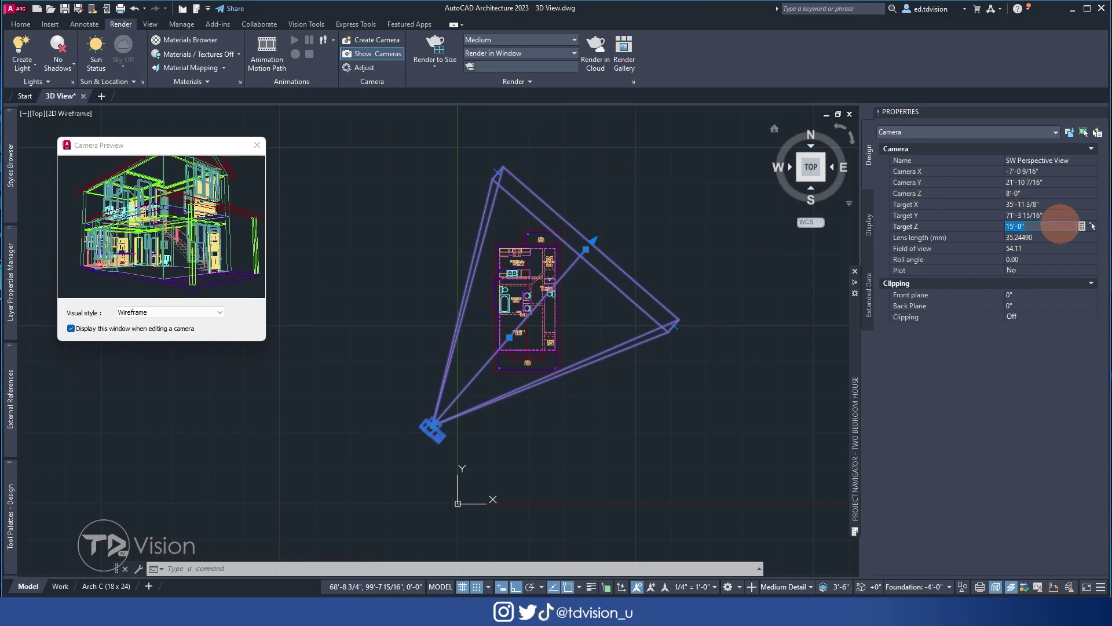
pyautogui.press('Tab')
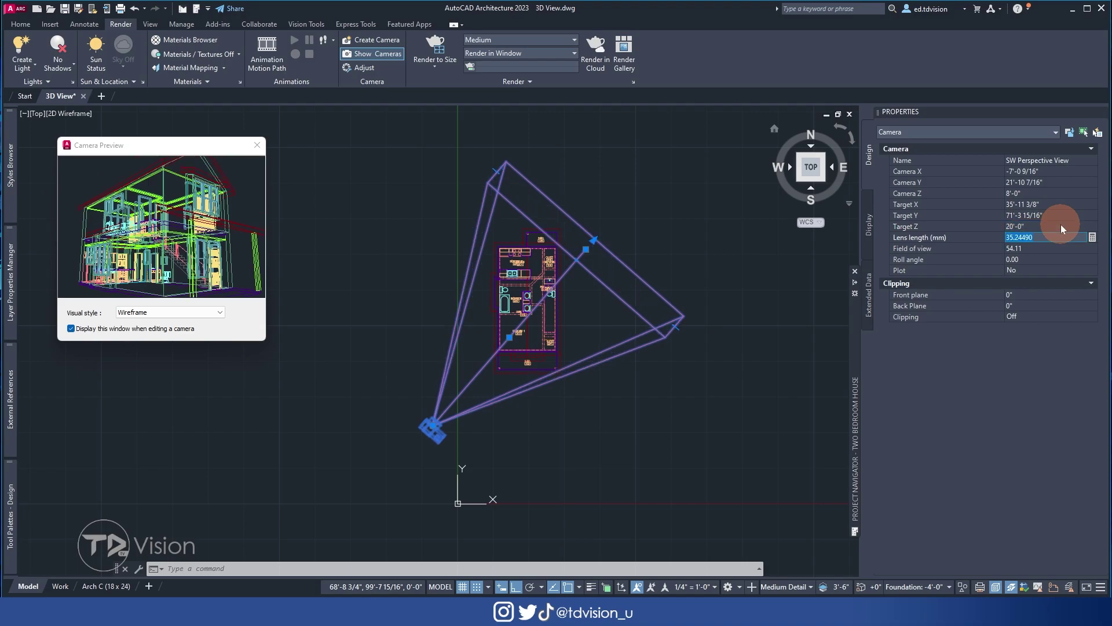
pyautogui.click(434, 426)
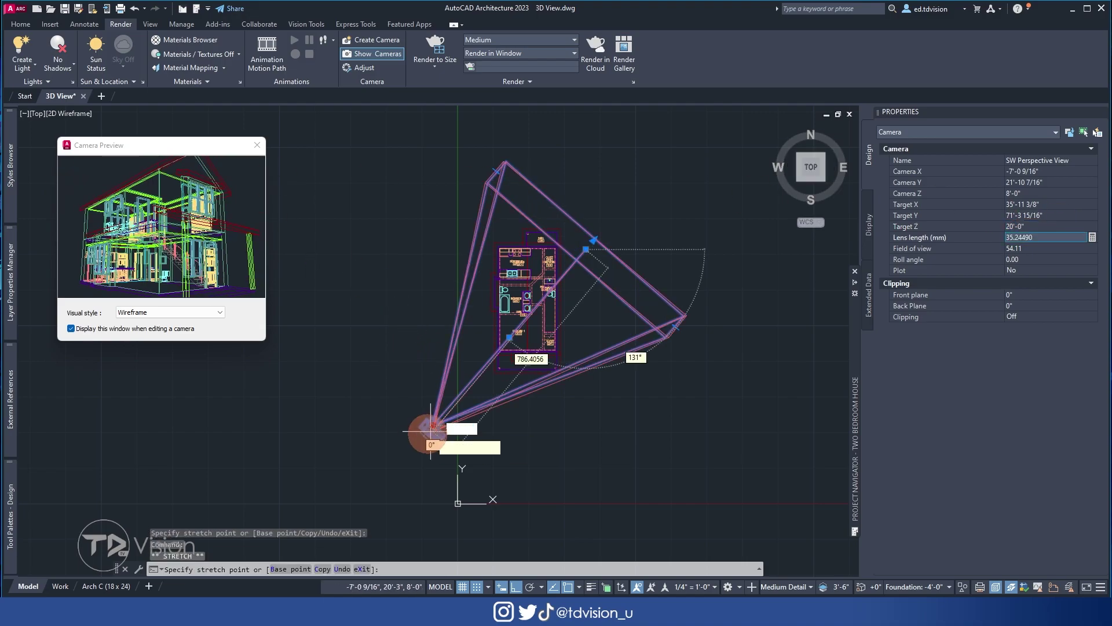
pyautogui.click(411, 459)
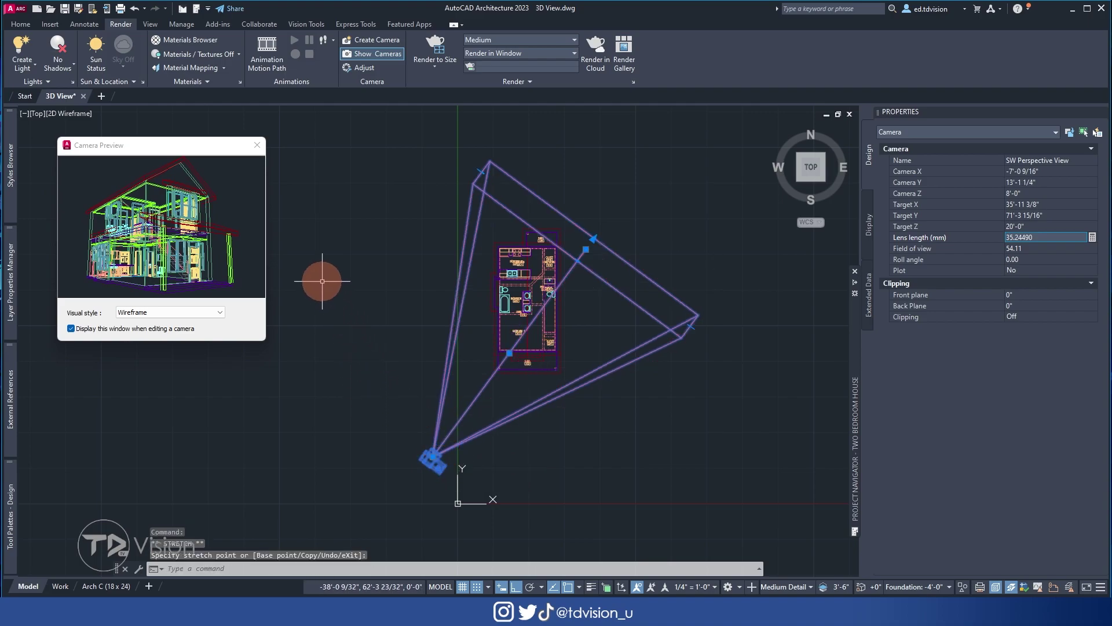
# - Preview the camera's view in the Realistic visual style and switch the preview to Hidden
pyautogui.click(171, 313)
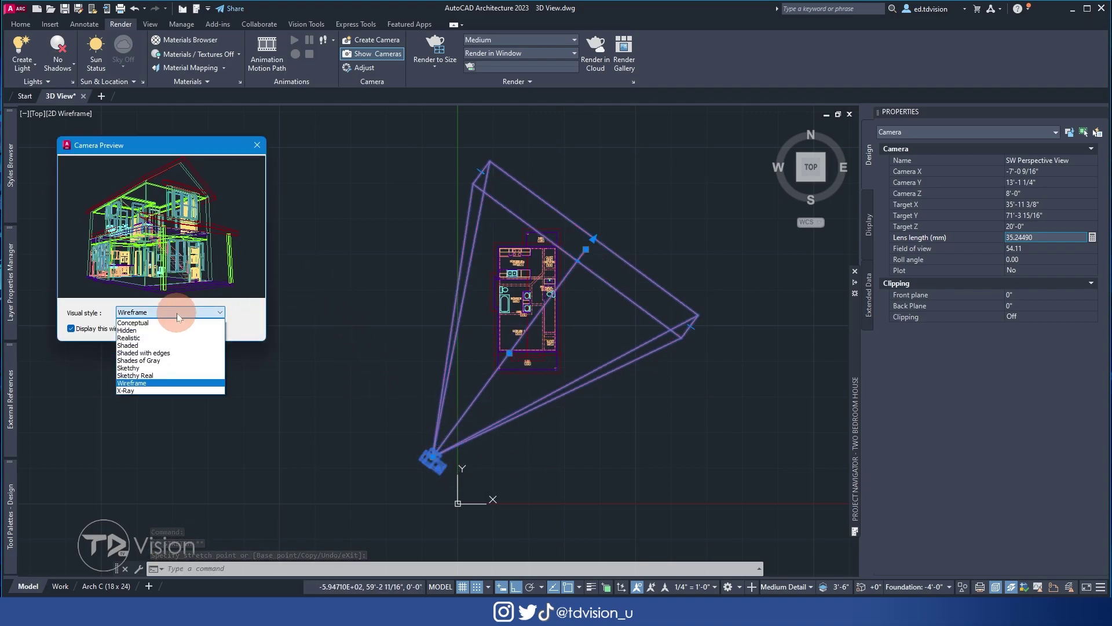
pyautogui.click(165, 337)
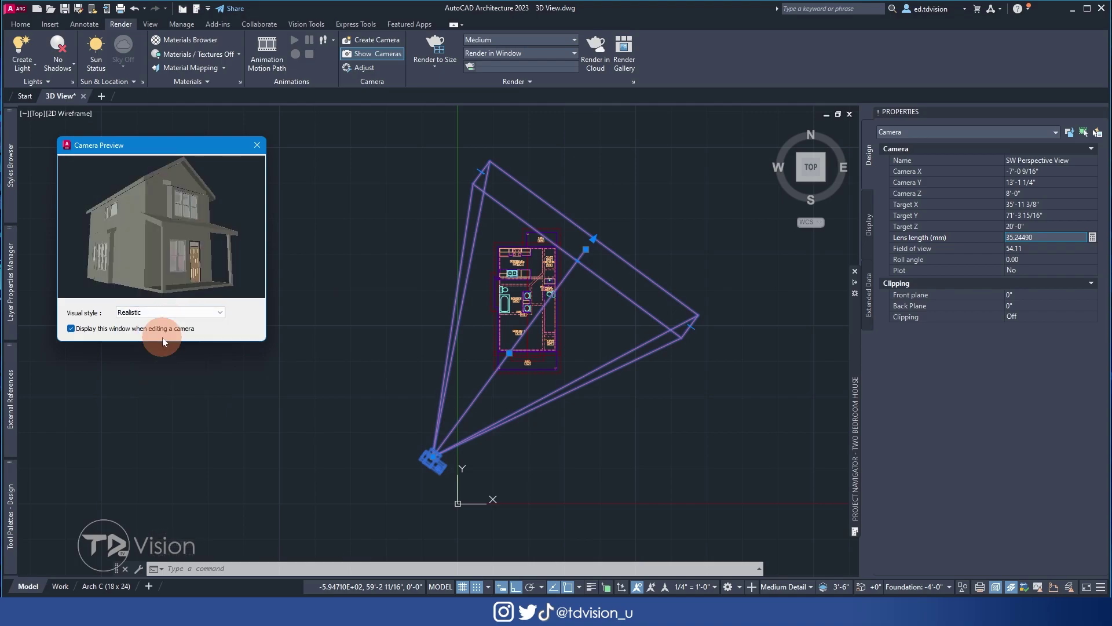
pyautogui.click(182, 313)
pyautogui.click(174, 328)
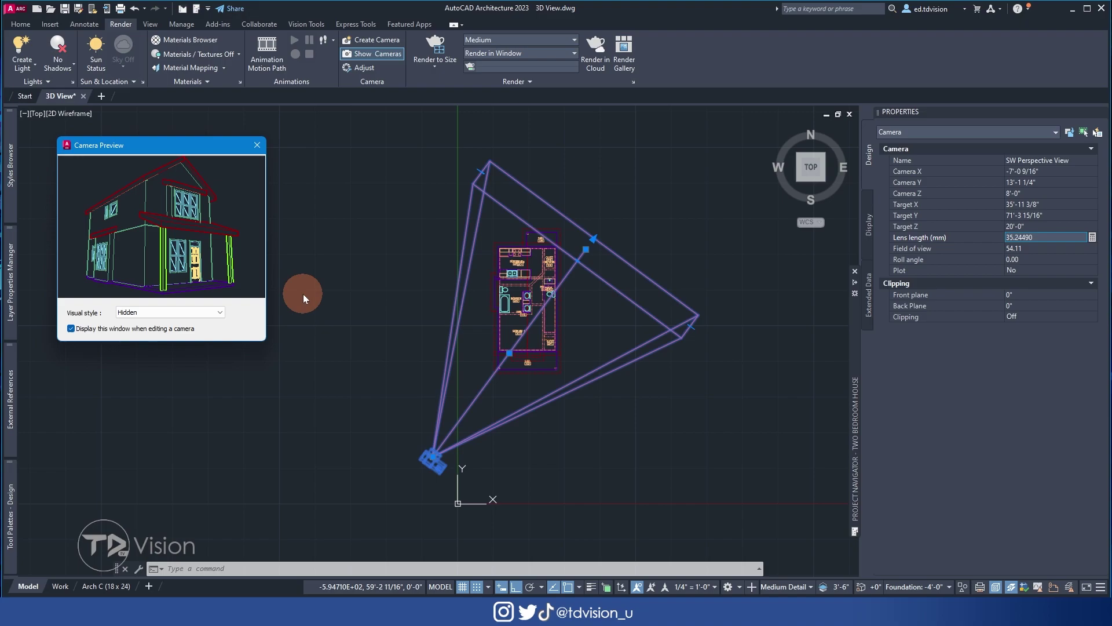
# - Deselect the camera and restore the saved SW Isometric View, followed by the SW Perspective View
pyautogui.press('Escape')
pyautogui.press('Escape')
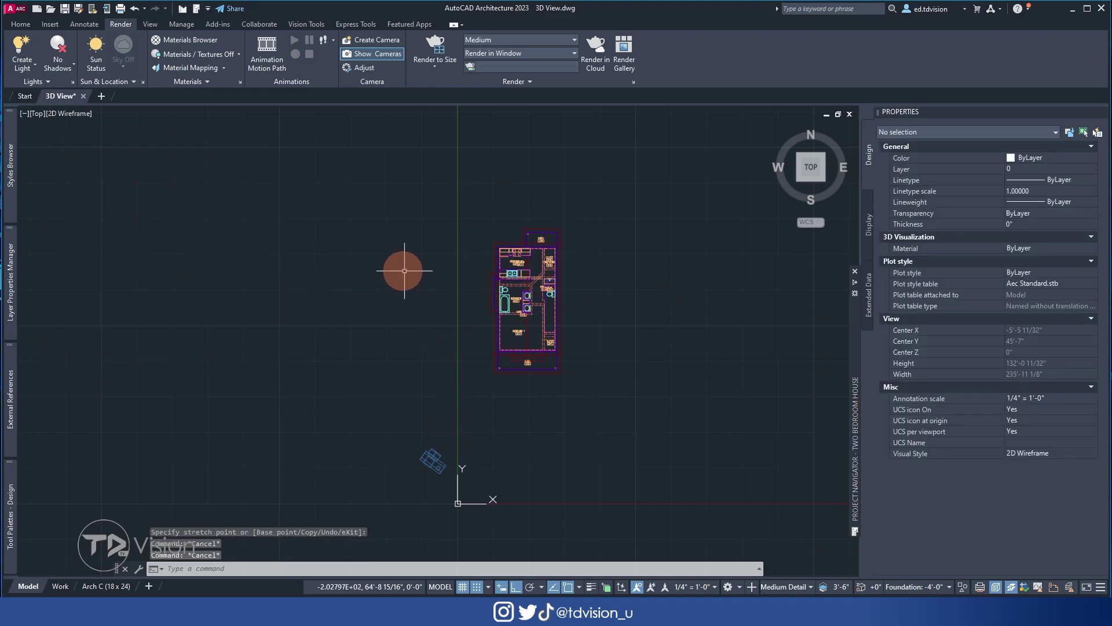
pyautogui.click(38, 114)
pyautogui.moveTo(63, 125)
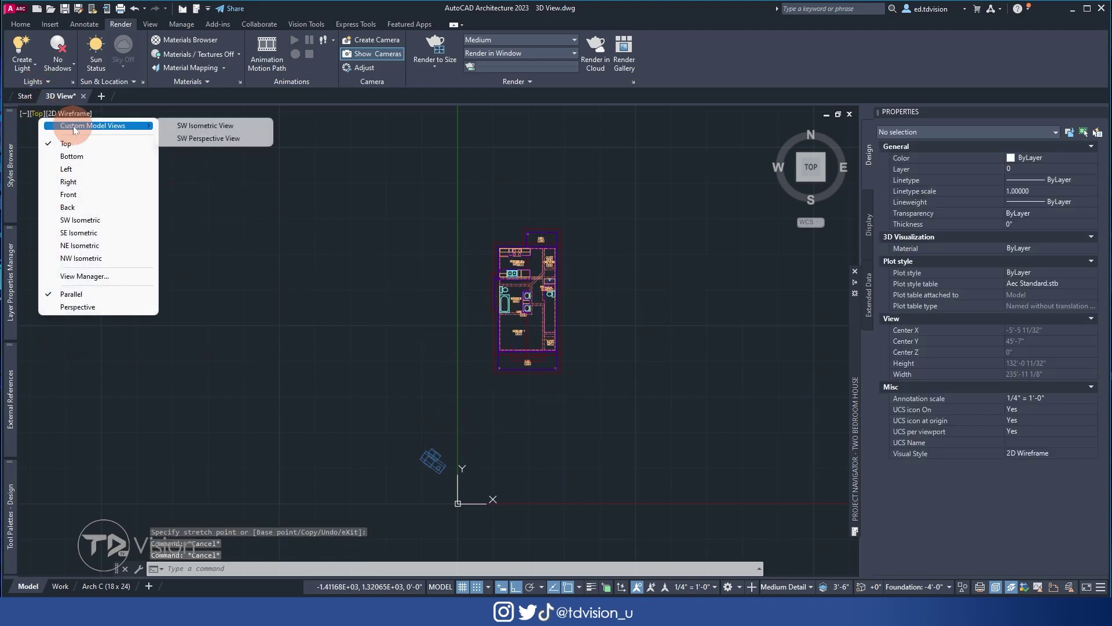
pyautogui.click(235, 127)
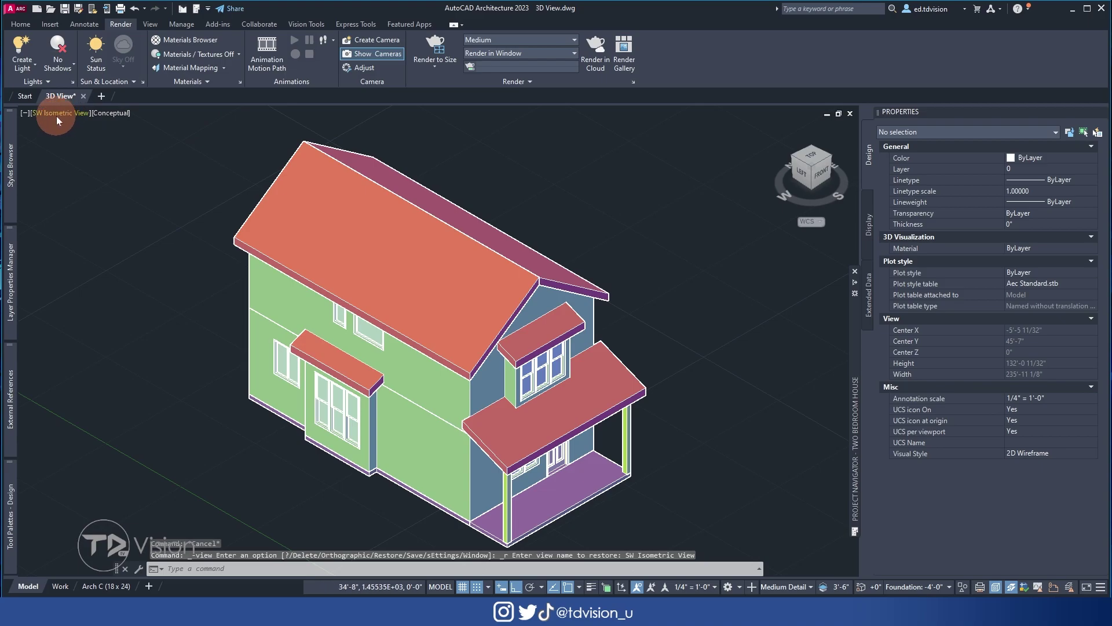
pyautogui.click(57, 116)
pyautogui.moveTo(87, 120)
pyautogui.click(205, 137)
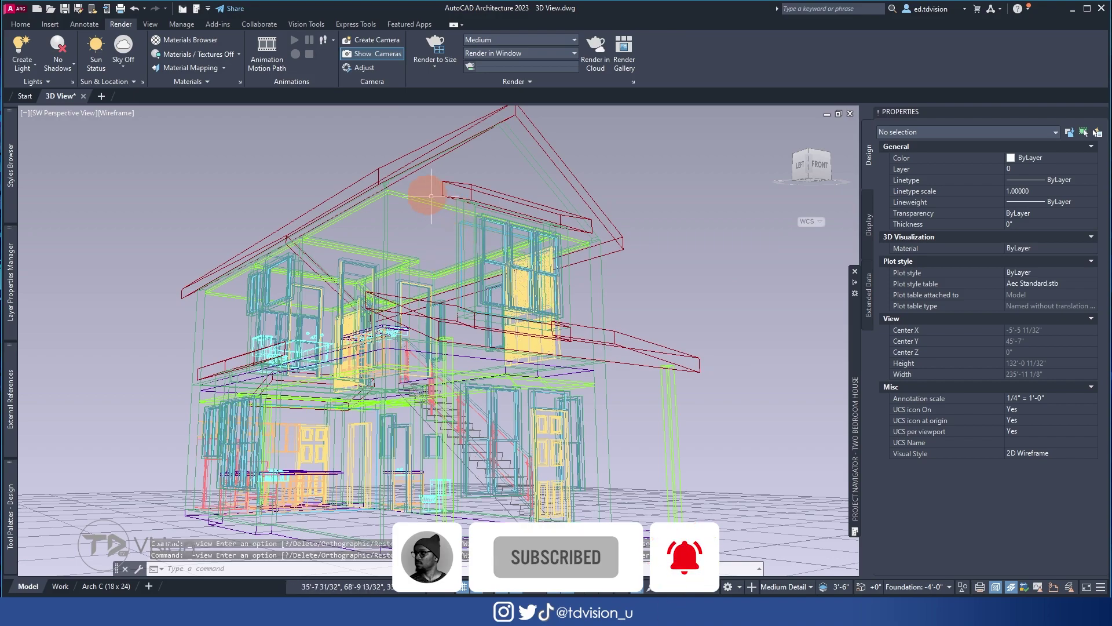
# - Review the properties of the SW Isometric and SW Perspective model views in the View Manager, then close it
pyautogui.click(150, 23)
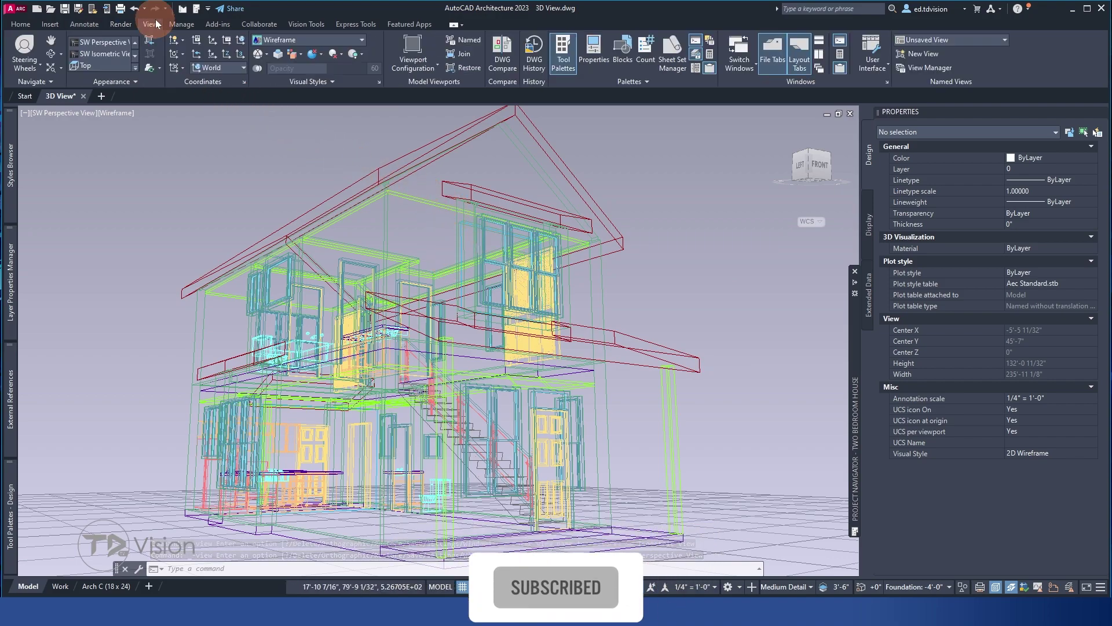
pyautogui.click(929, 68)
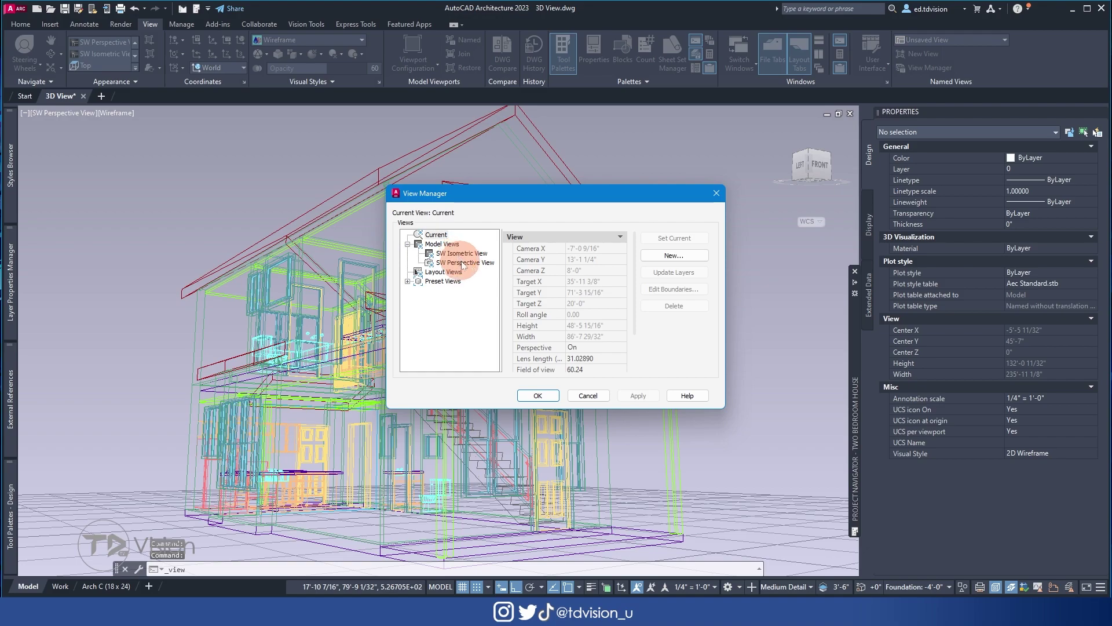
pyautogui.click(469, 255)
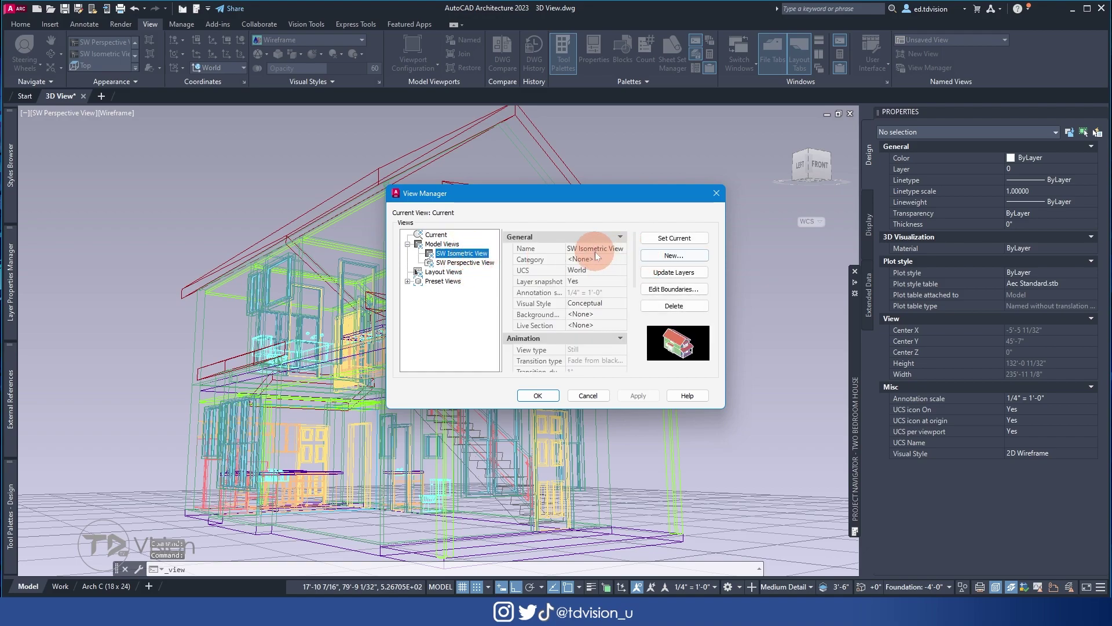
pyautogui.click(535, 256)
pyautogui.click(588, 260)
pyautogui.click(607, 261)
pyautogui.click(463, 263)
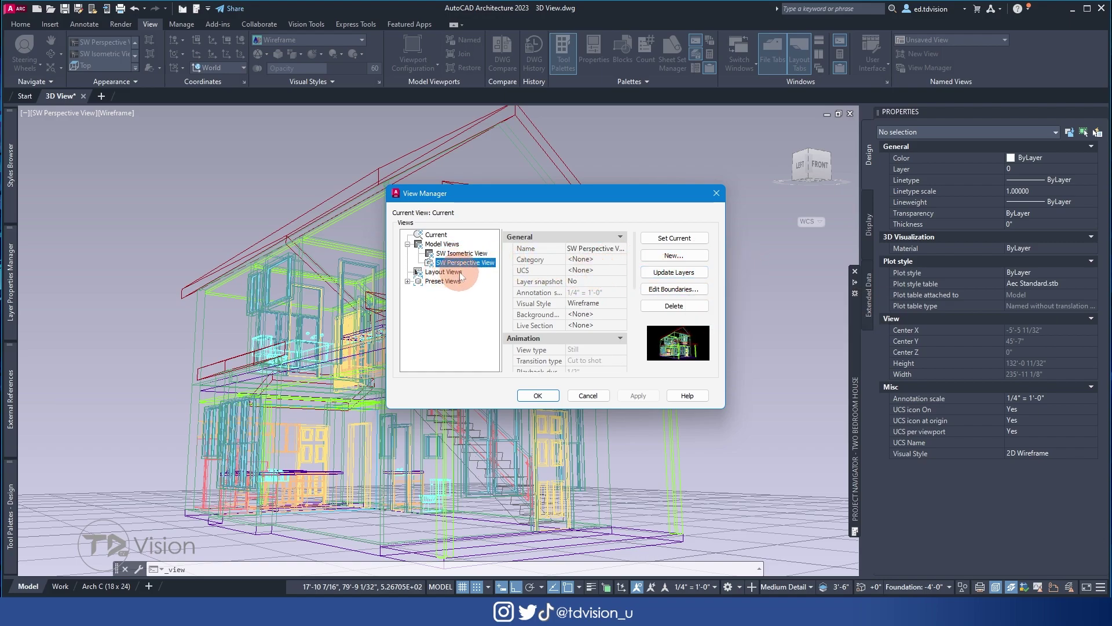
pyautogui.click(716, 193)
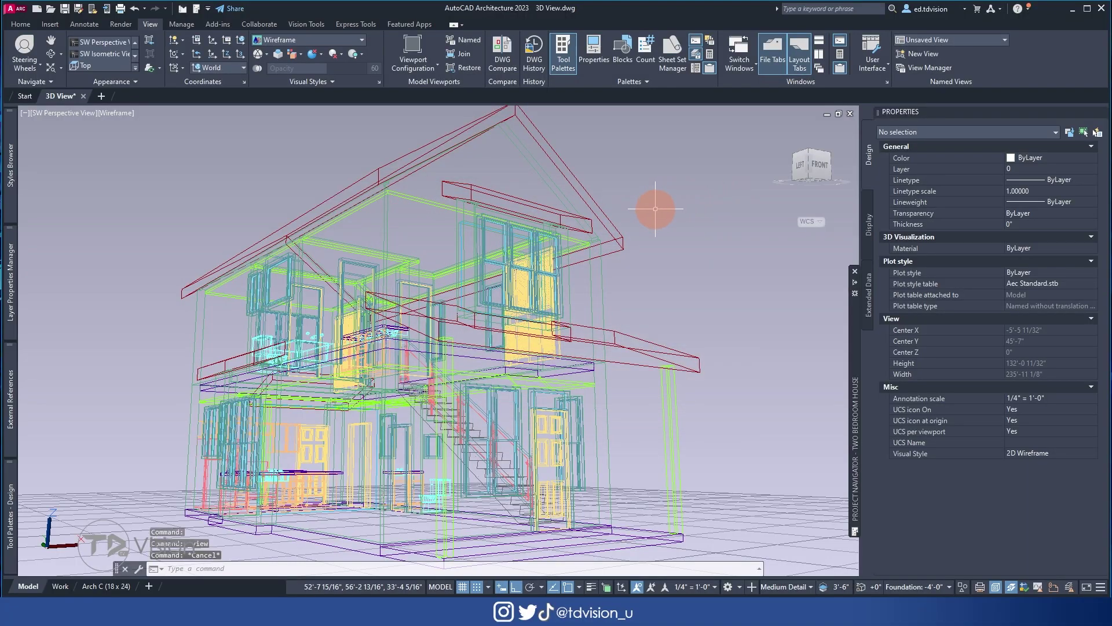
# - Return to the top view and place a new camera at the kitchen's southeast corner, targeting the room's northwest corner
pyautogui.keyDown('shift'); pyautogui.moveTo(655, 209); pyautogui.dragTo(861, 136, button='middle'); pyautogui.keyUp('shift')
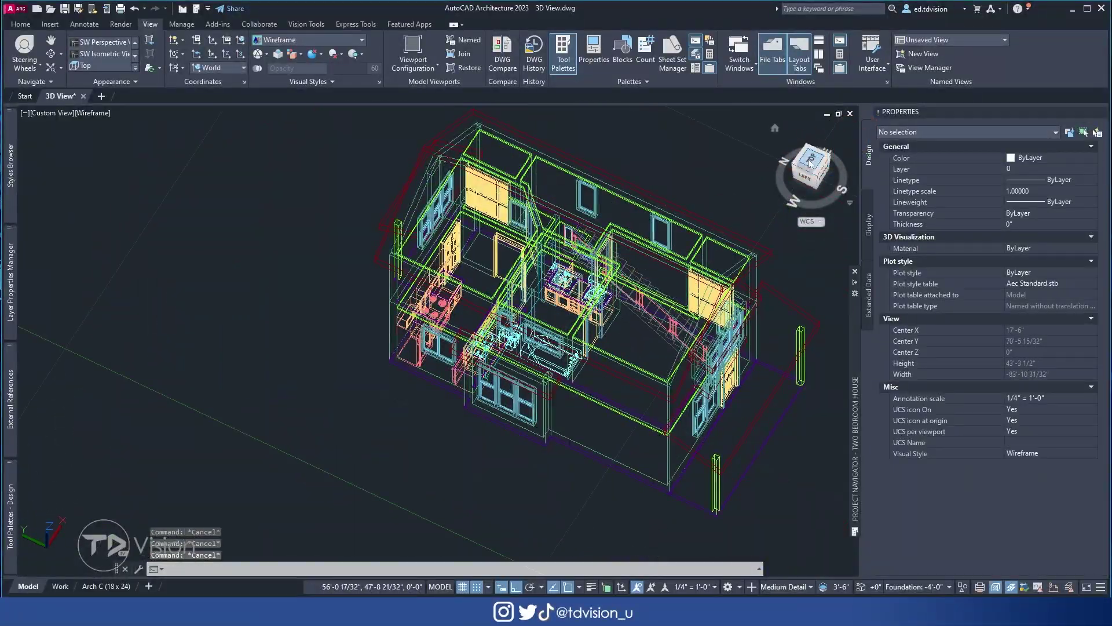
pyautogui.click(810, 162)
pyautogui.click(844, 142)
pyautogui.scroll(8, 665, 259)
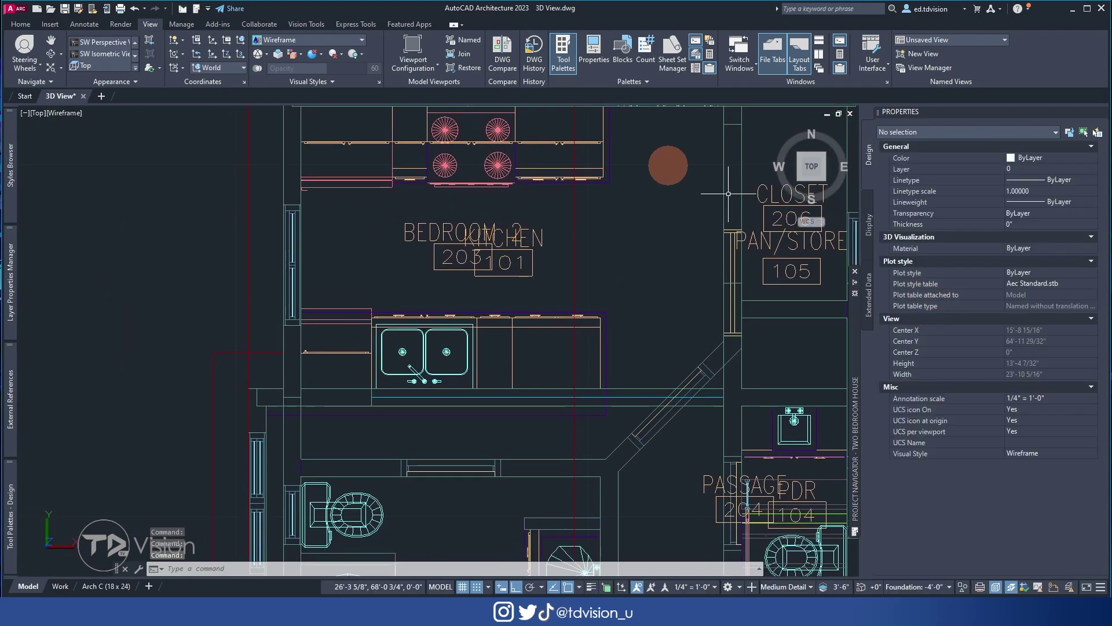
pyautogui.click(121, 24)
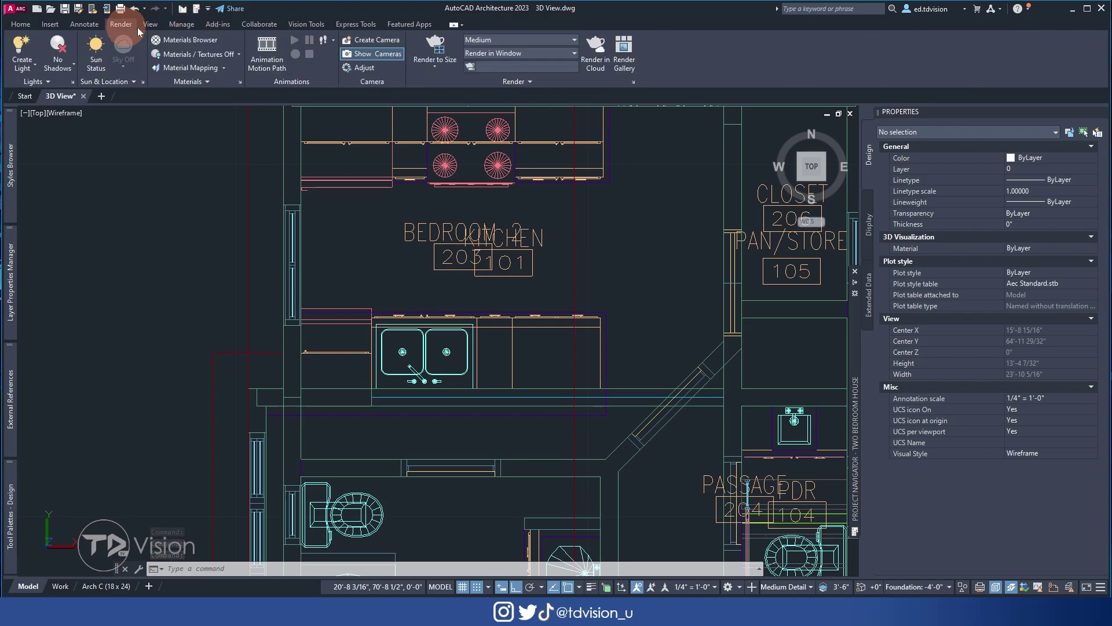
pyautogui.click(371, 40)
pyautogui.moveTo(555, 139); pyautogui.dragTo(537, 206, button='middle')
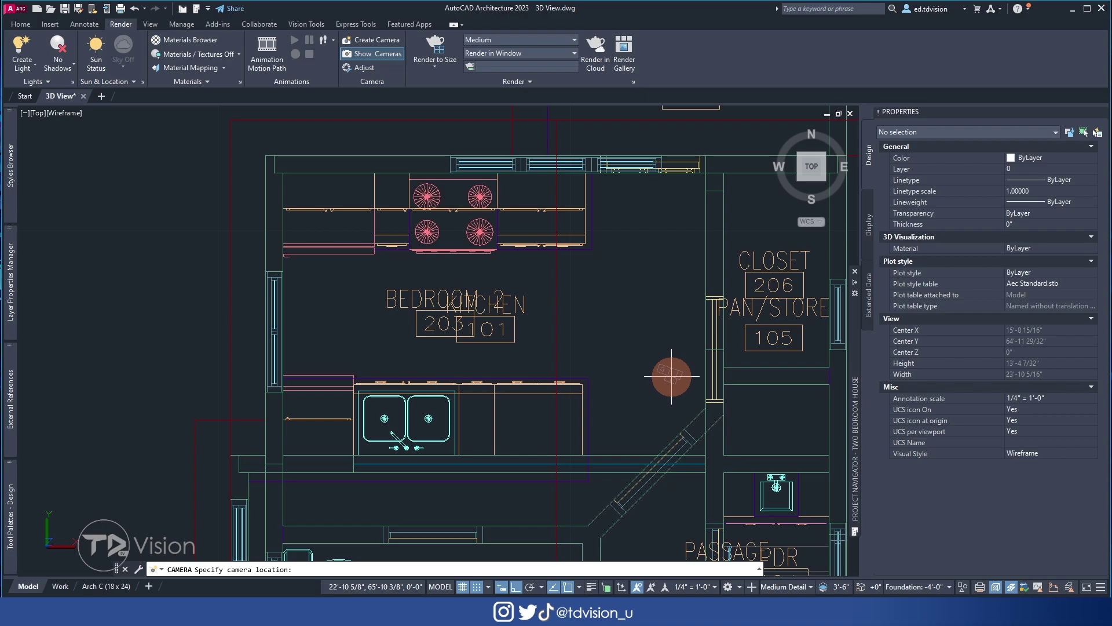
pyautogui.click(697, 442)
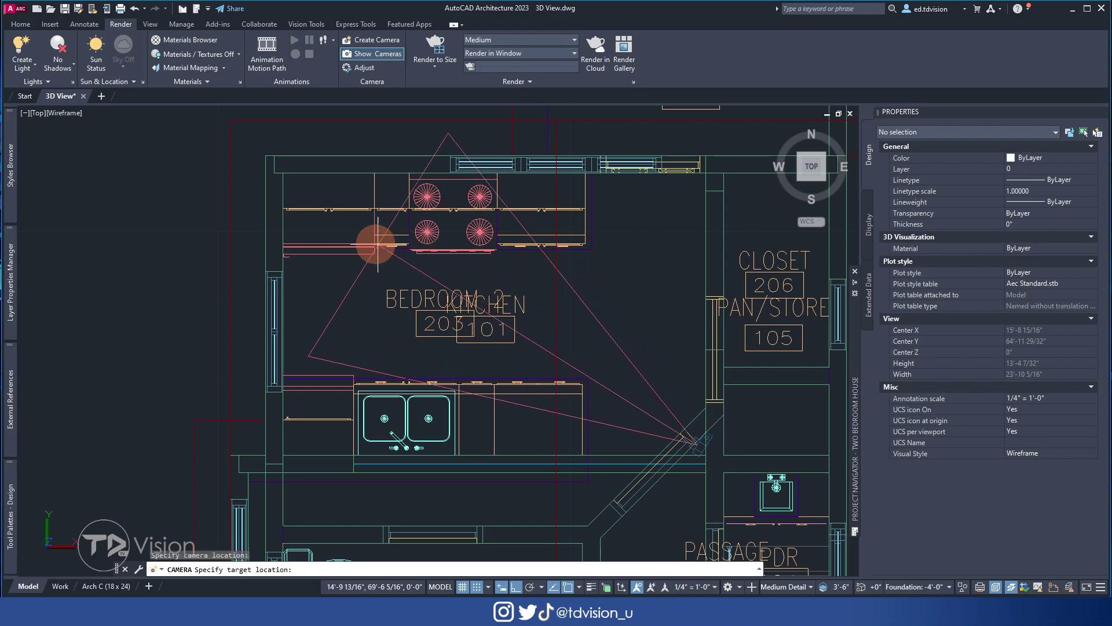
pyautogui.click(293, 203)
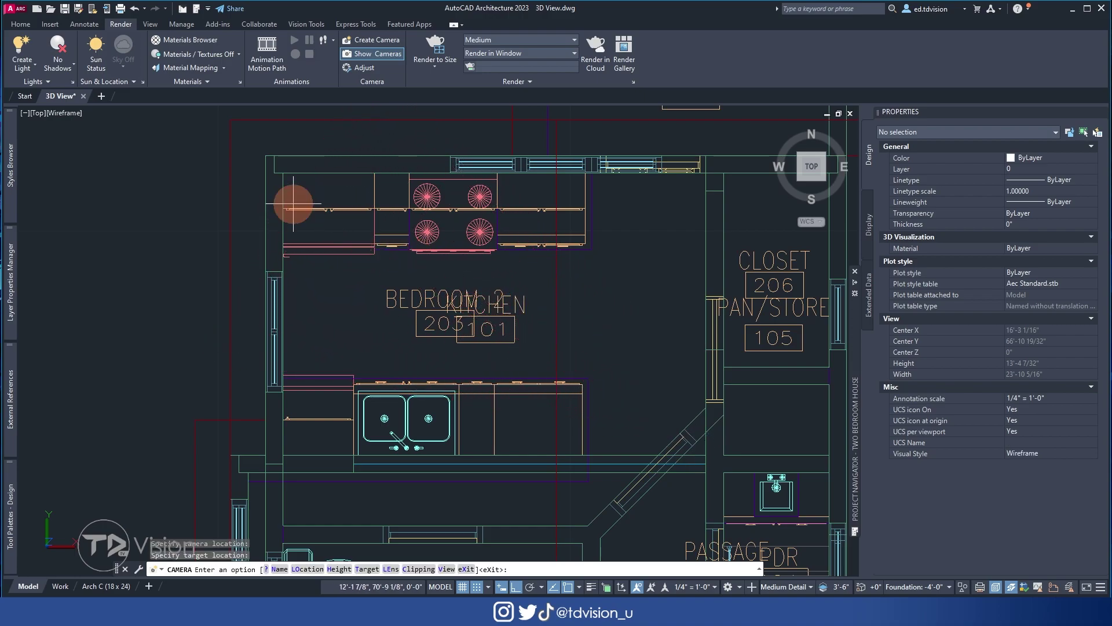
# - Name the new camera Kitchen 3D Perspective and finish creating it
pyautogui.click(279, 570)
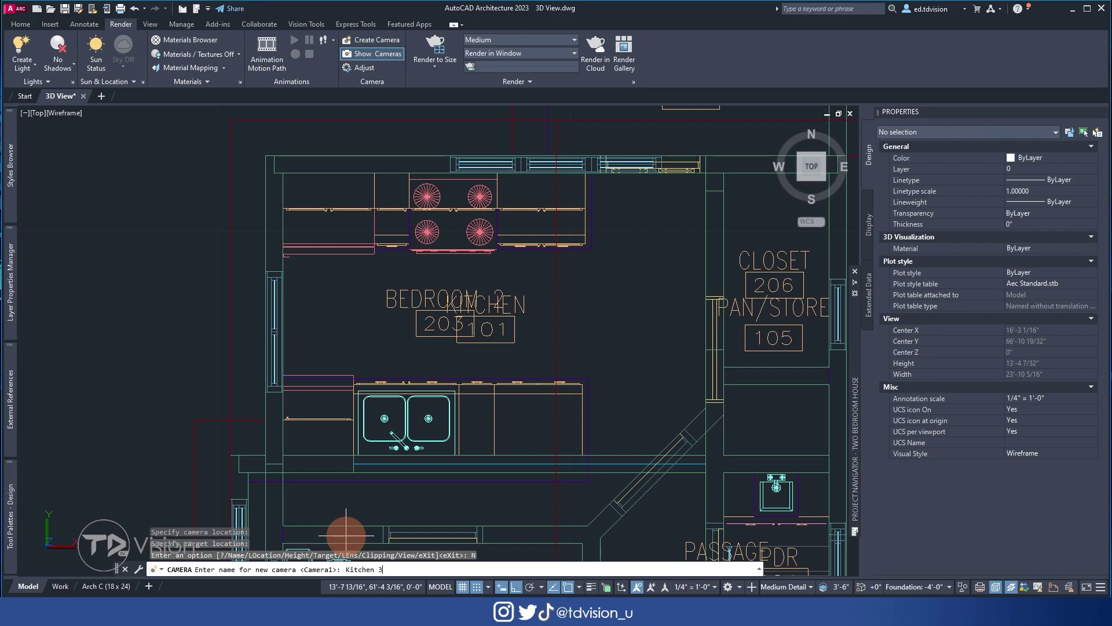
pyautogui.write('Kitchen 3D Perspective')
pyautogui.press('Return')
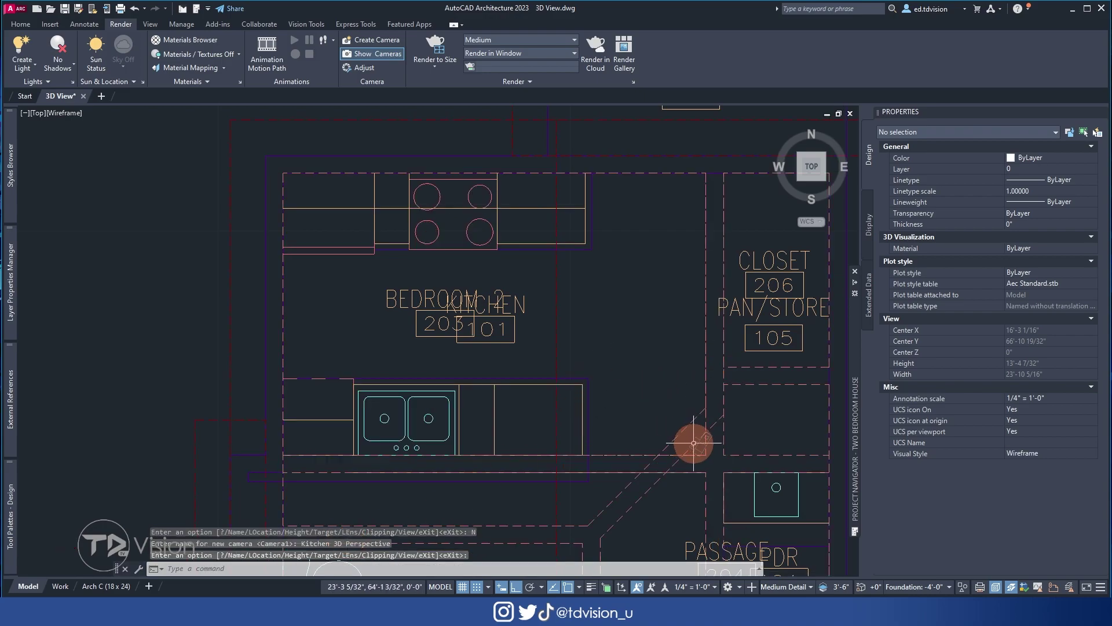
pyautogui.press('Return')
# - Set the kitchen camera's Camera Z to 8' and its Target Z to 7'
pyautogui.click(692, 440)
pyautogui.scroll(-3, 690, 406)
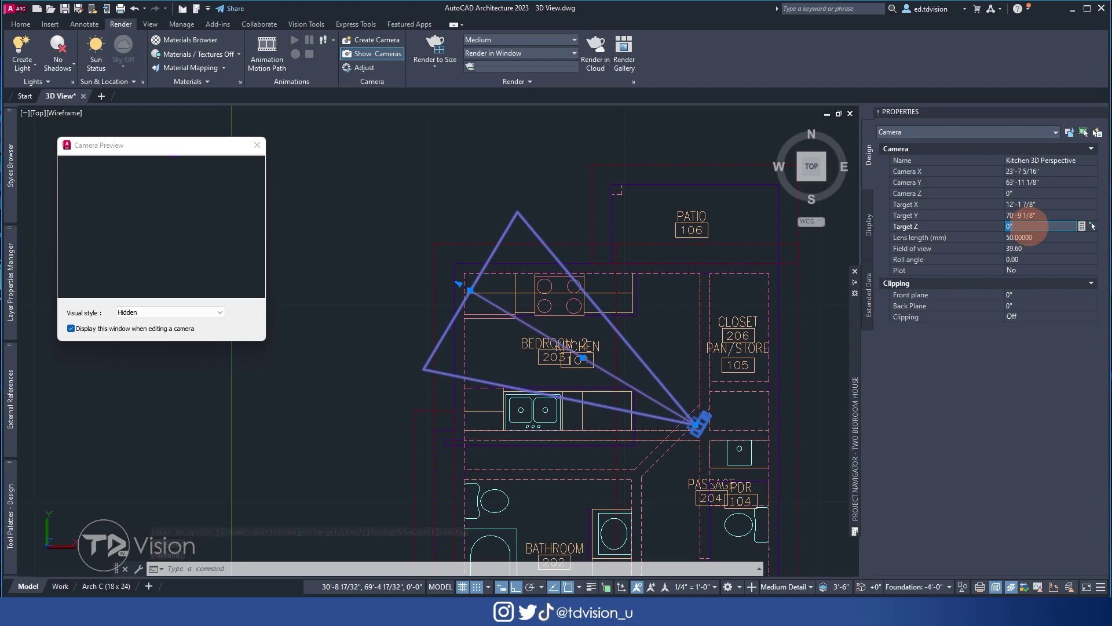
pyautogui.click(1029, 193)
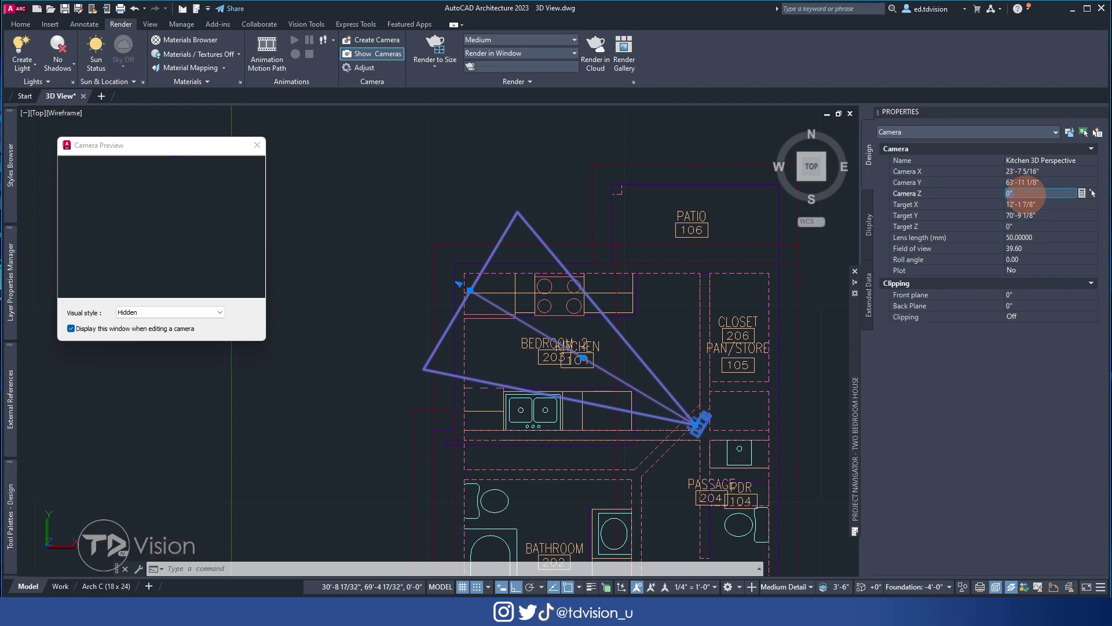
pyautogui.write("8'-")
pyautogui.click(1026, 204)
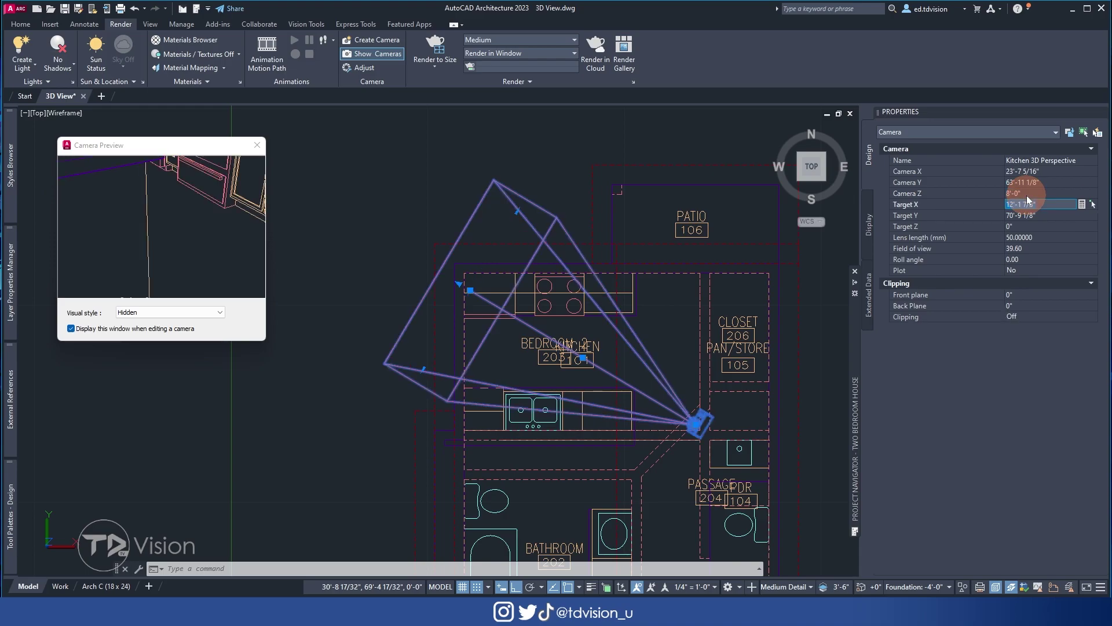
pyautogui.moveTo(213, 197); pyautogui.dragTo(170, 211)
pyautogui.click(1045, 226)
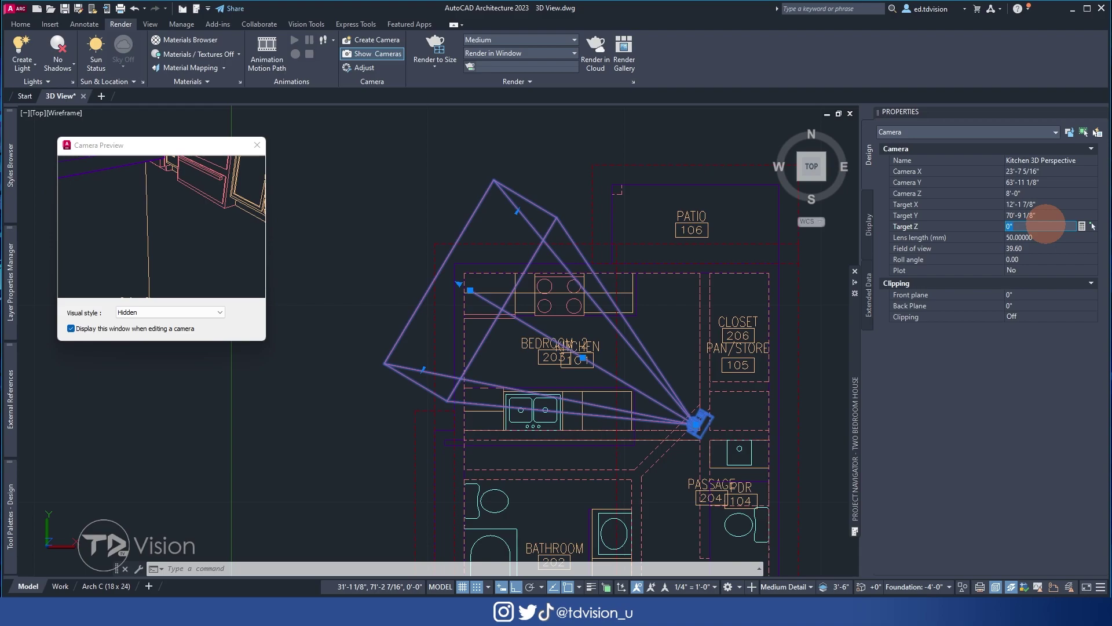
pyautogui.press('Tab')
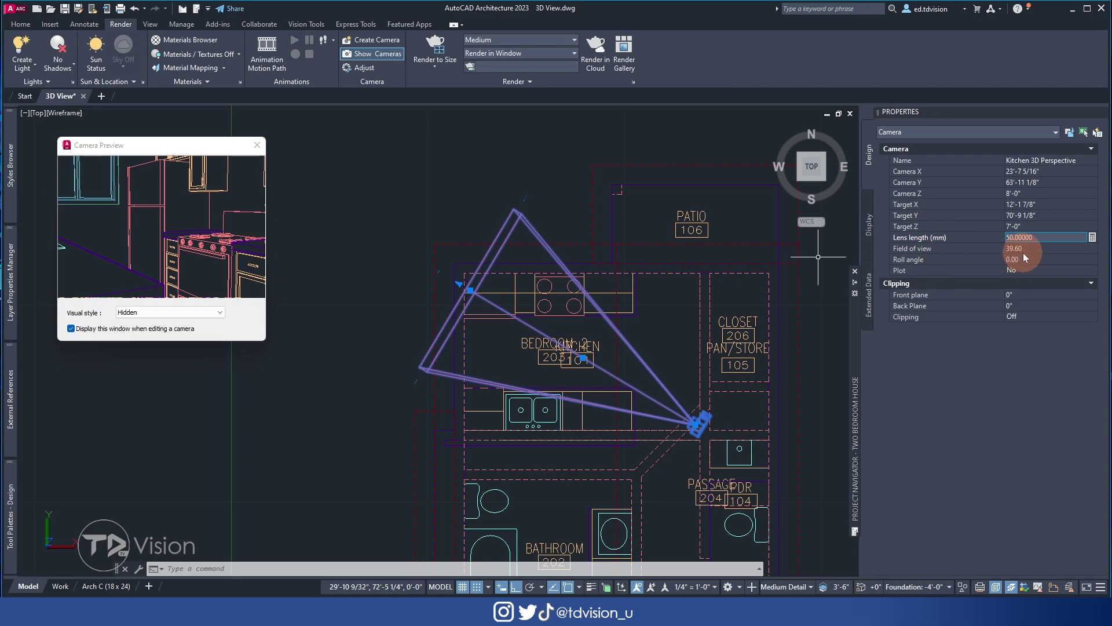
# - Widen the kitchen camera's field of view to about 73 degrees and preview it enlarged in the Realistic visual style
pyautogui.click(524, 198)
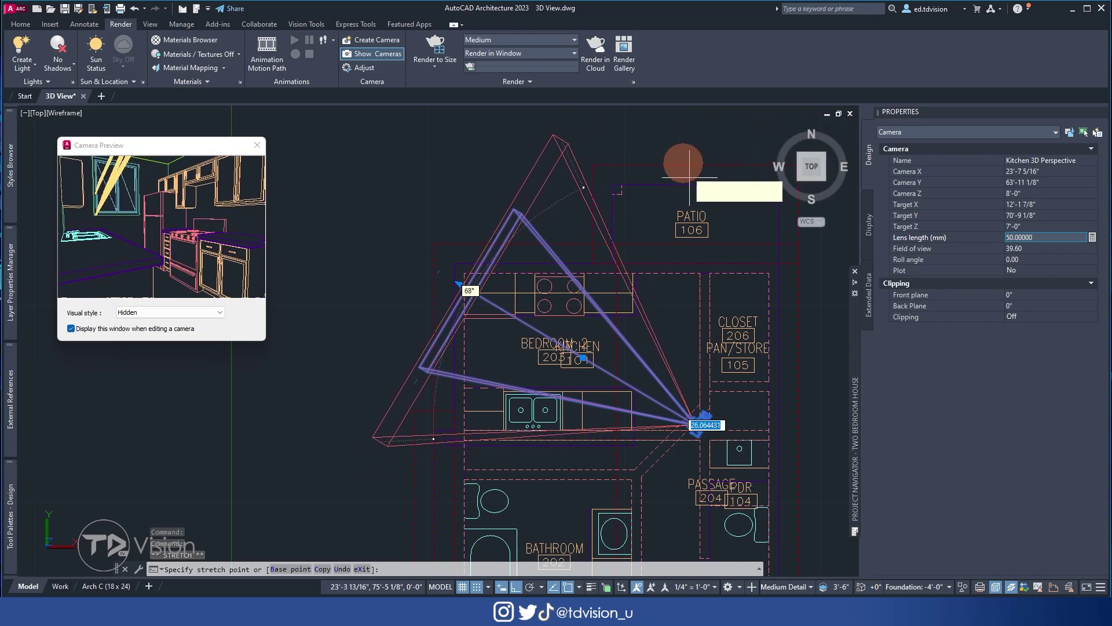
pyautogui.click(701, 141)
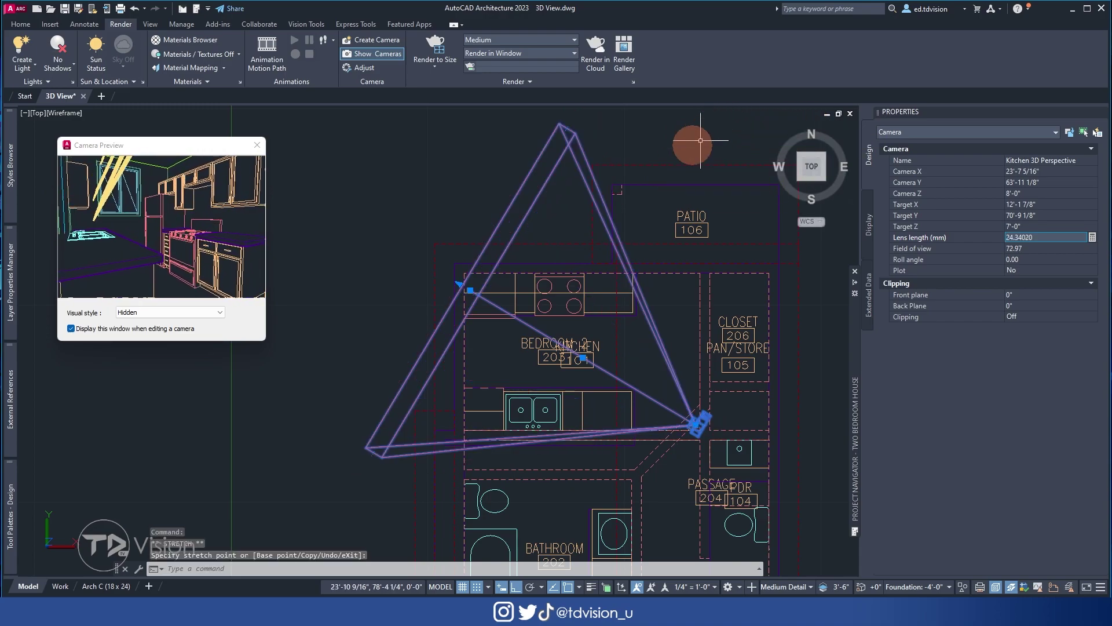
pyautogui.moveTo(266, 340); pyautogui.dragTo(426, 411)
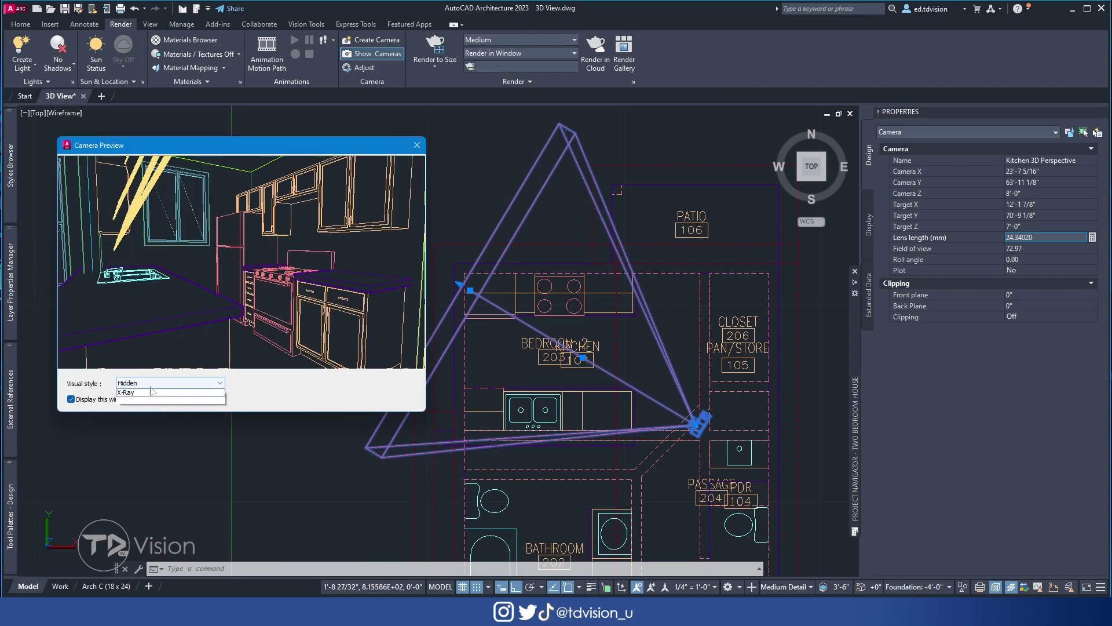
pyautogui.click(152, 386)
pyautogui.click(155, 399)
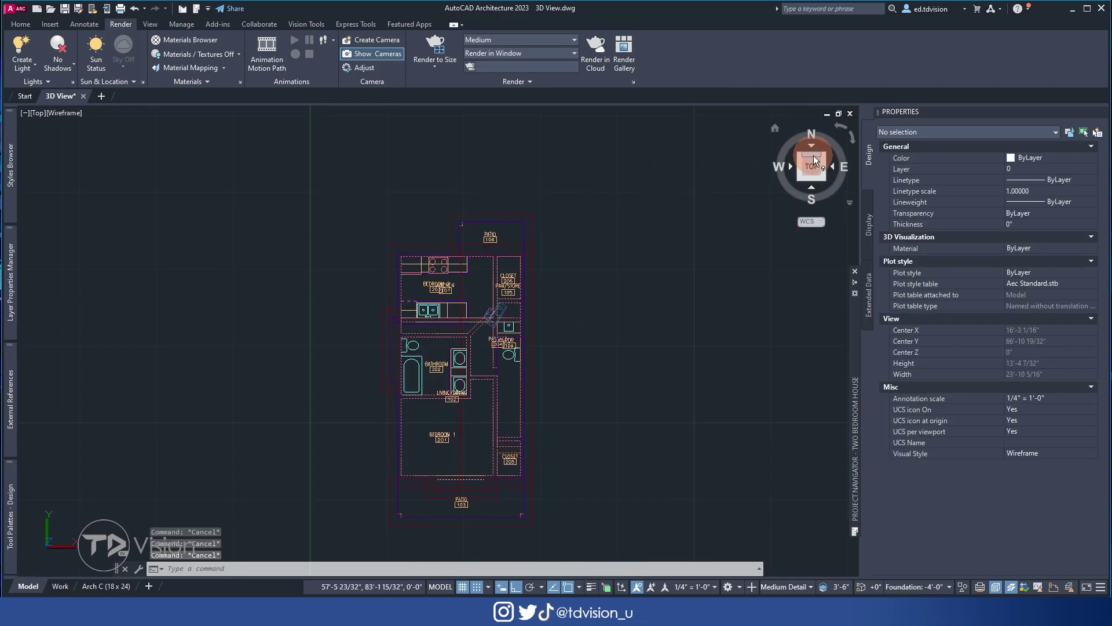
# - Reopen the kitchen camera's preview in the plan, then deselect the camera
pyautogui.click(494, 314)
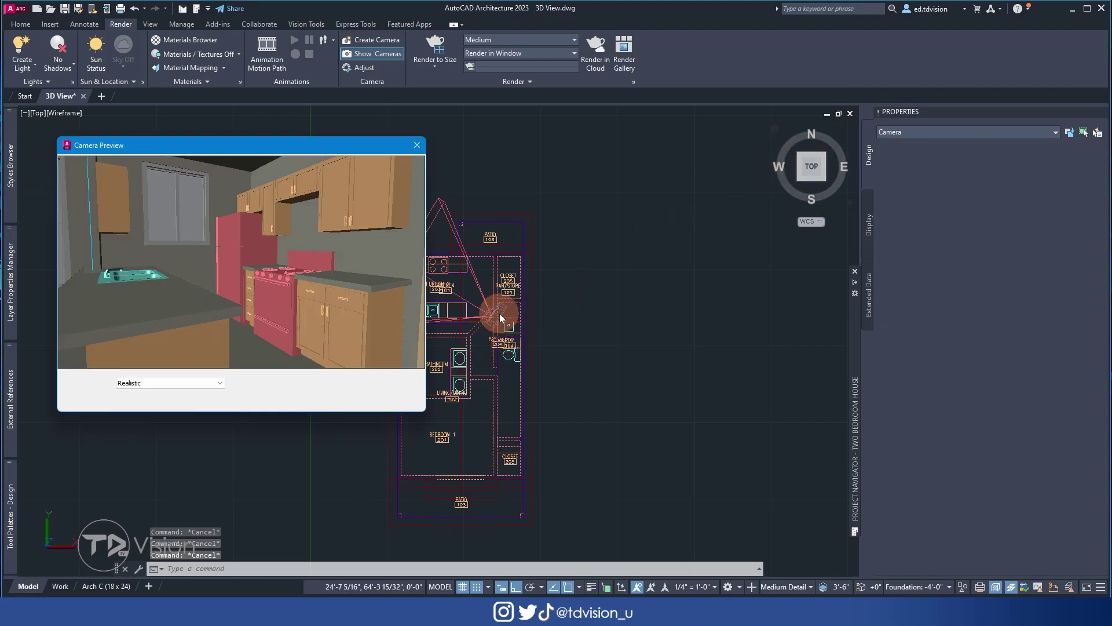
pyautogui.press('Escape')
pyautogui.scroll(-2, 521, 254)
pyautogui.scroll(2, 278, 174)
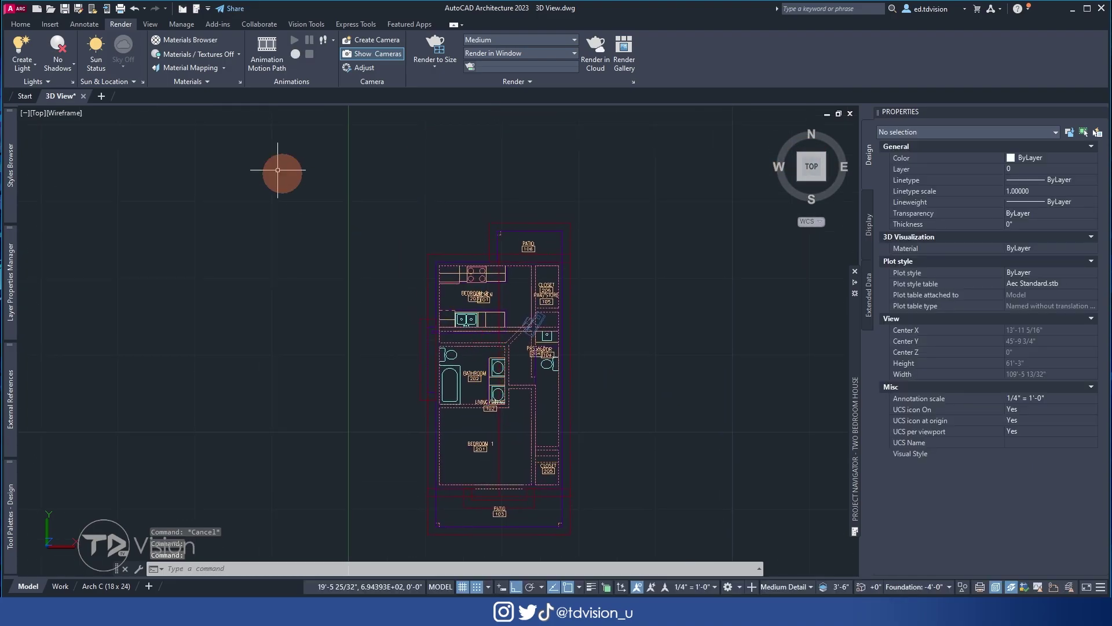
# - Draw a north-south section line through the kitchen, bathroom and Bedroom 1, extending past both ends of the house, with its depth towards the west
pyautogui.click(20, 24)
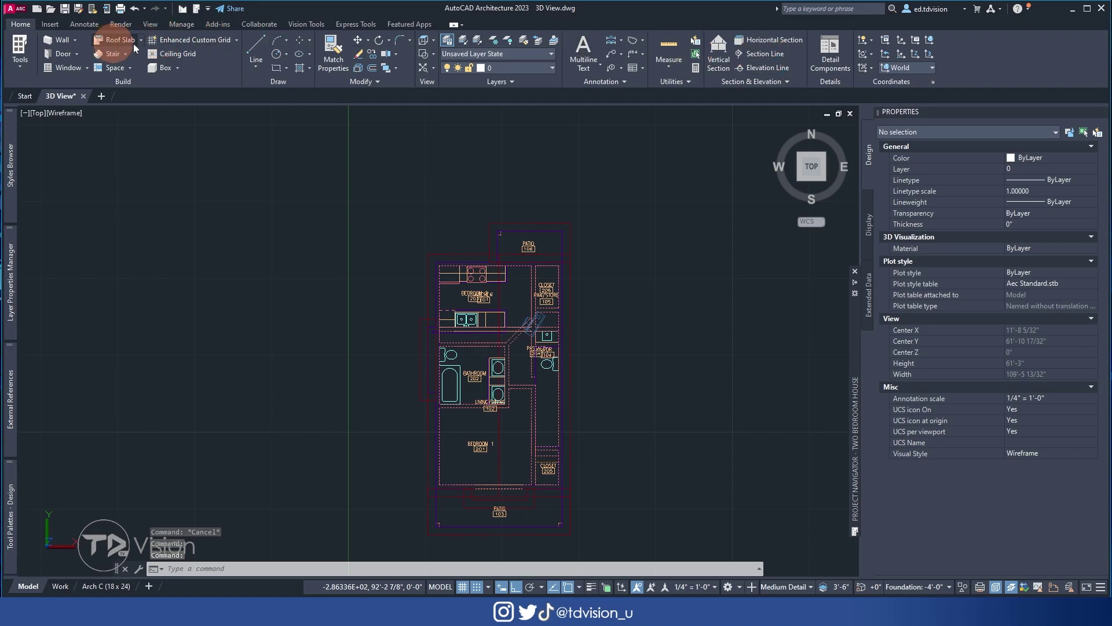
pyautogui.click(765, 55)
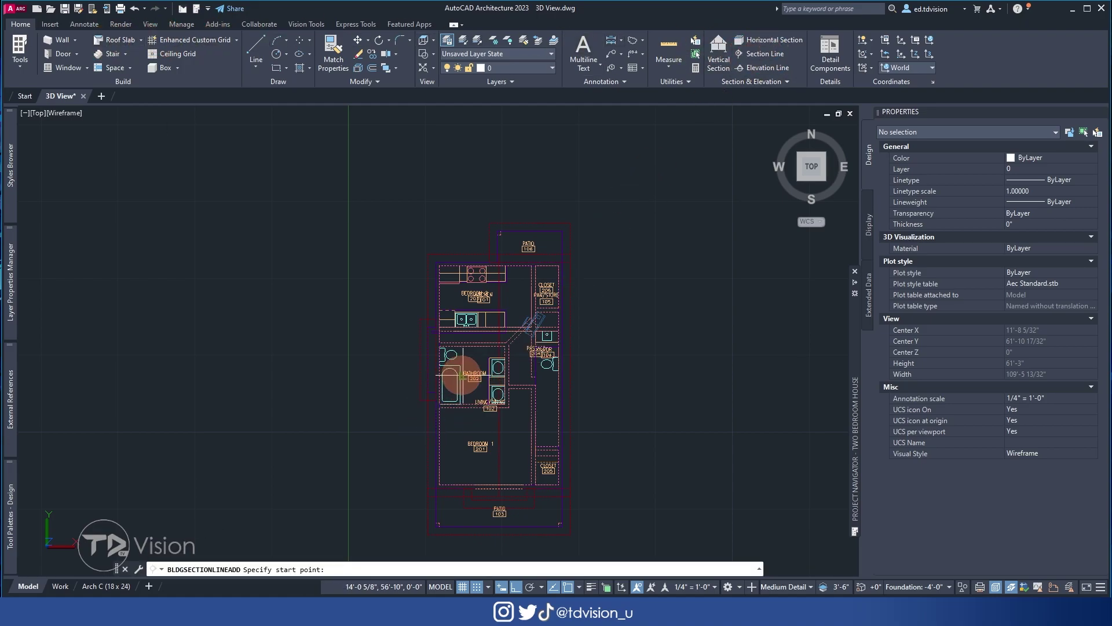
pyautogui.scroll(1, 466, 374)
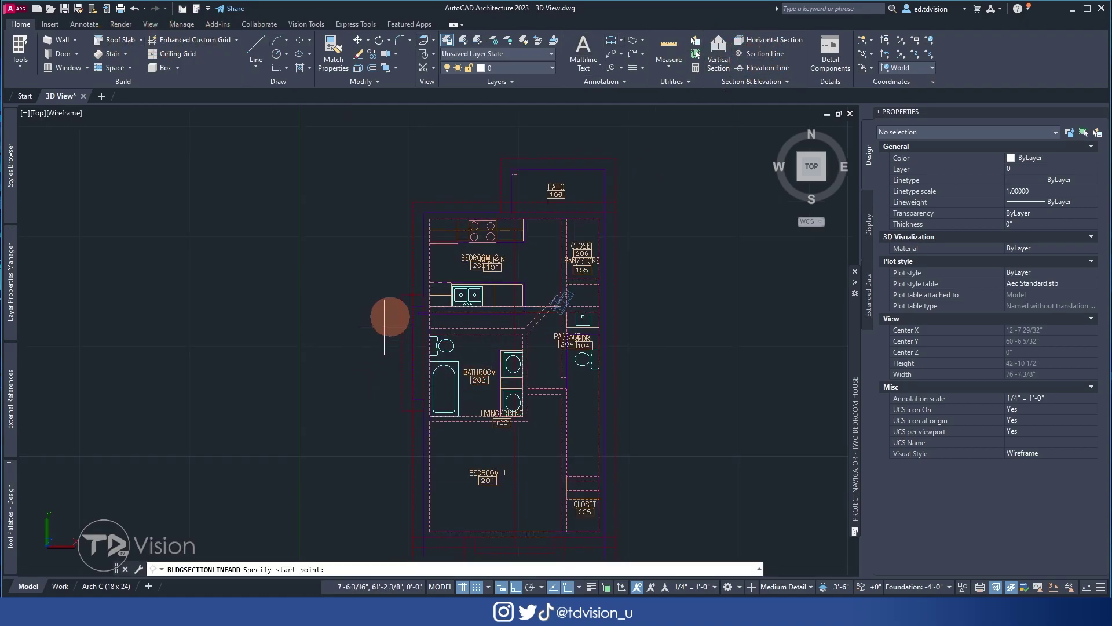
pyautogui.click(467, 173)
pyautogui.moveTo(483, 430); pyautogui.dragTo(496, 386, button='middle')
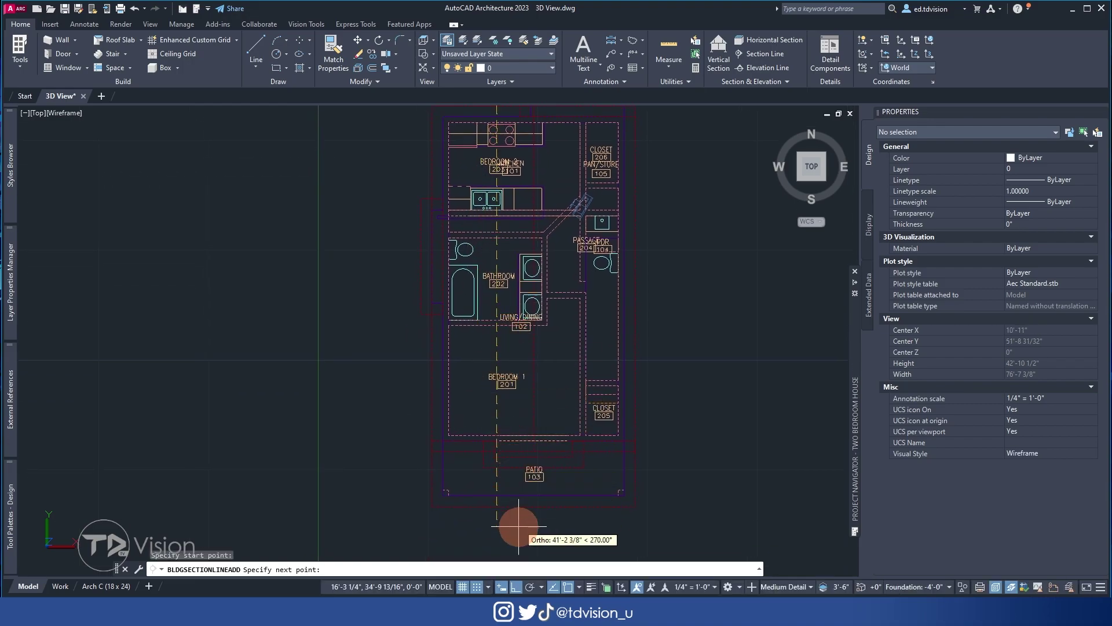
pyautogui.moveTo(514, 527); pyautogui.dragTo(513, 435, button='middle')
pyautogui.press('Return')
pyautogui.scroll(-4, 510, 435)
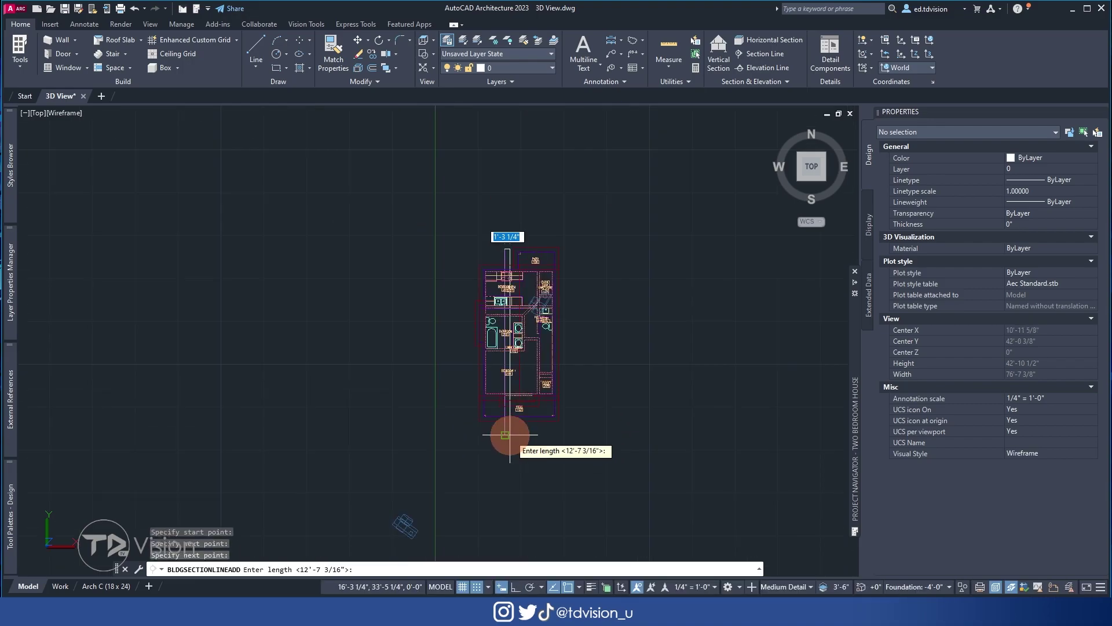
pyautogui.click(462, 437)
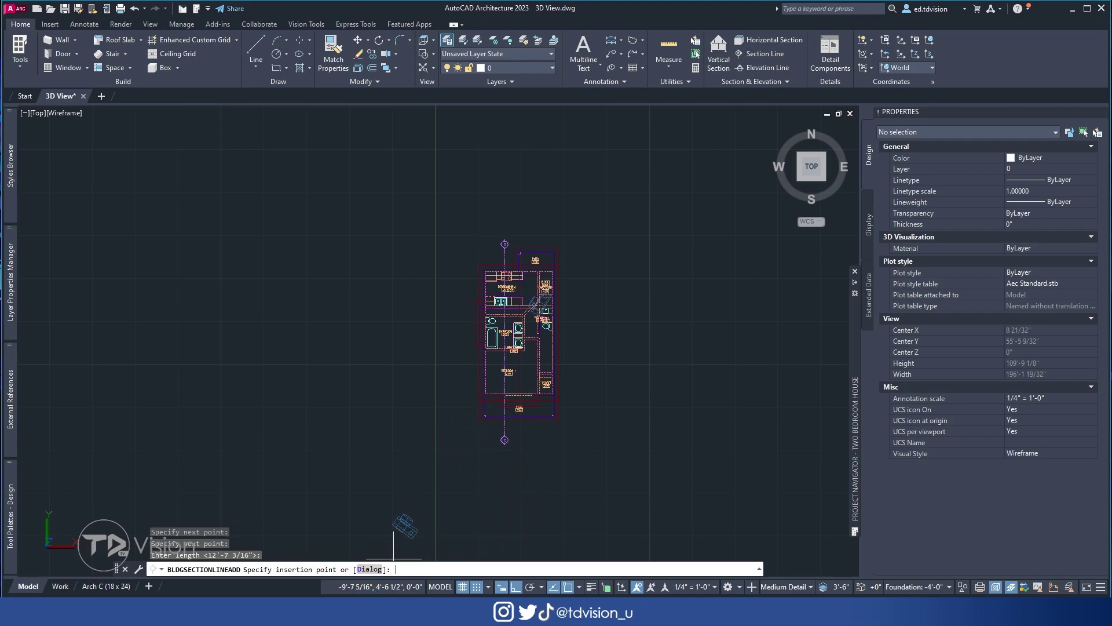
# - Generate a 3D section object from the section line using the Model High Detail display set, placed in empty space east of the plan
pyautogui.click(371, 569)
pyautogui.click(249, 179)
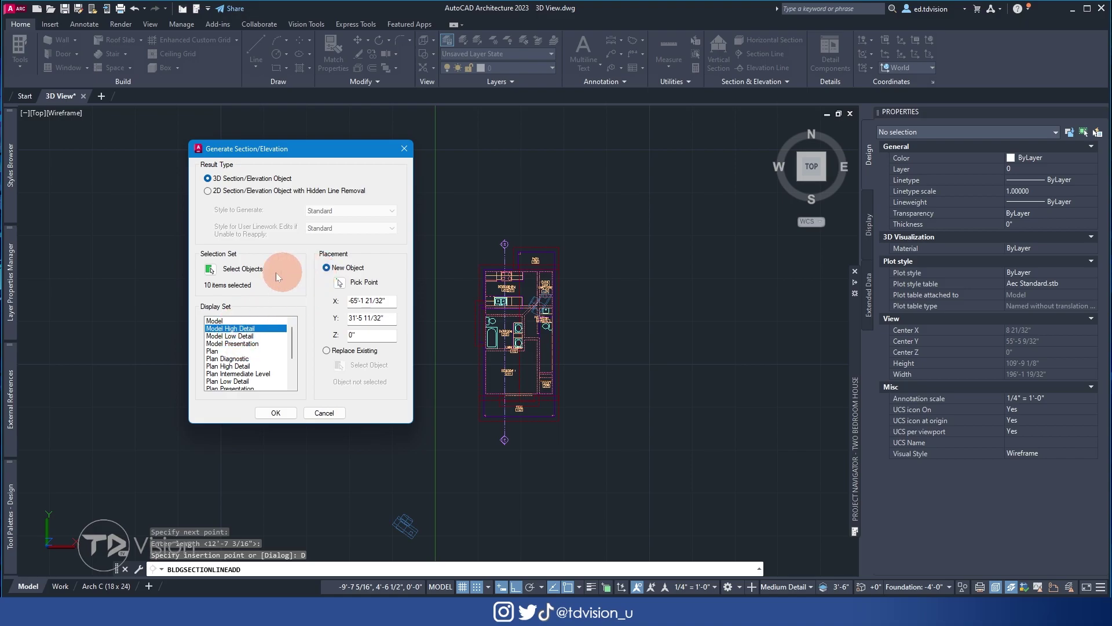
pyautogui.click(339, 284)
pyautogui.moveTo(624, 342); pyautogui.dragTo(610, 232, button='middle')
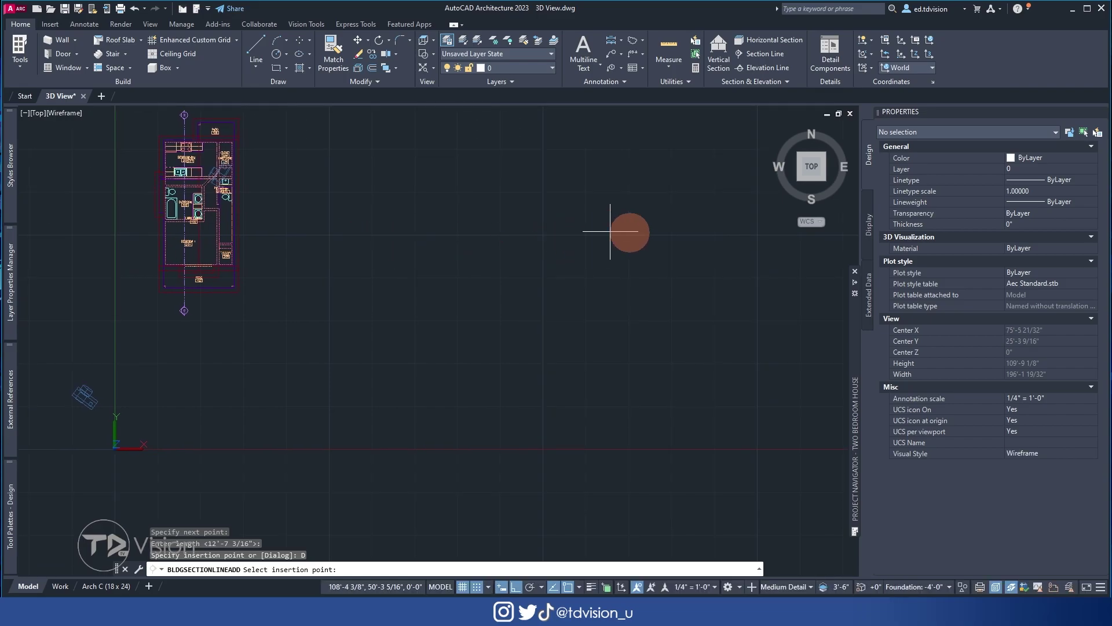
pyautogui.click(768, 317)
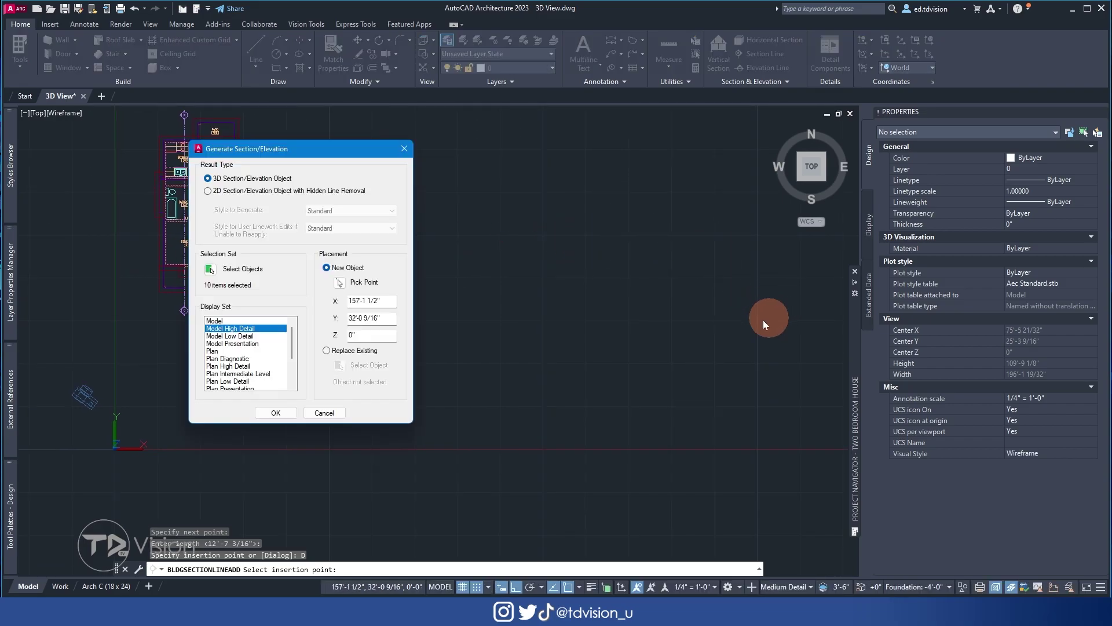
pyautogui.click(276, 412)
pyautogui.moveTo(765, 335); pyautogui.dragTo(716, 224, button='middle')
pyautogui.press('Escape')
pyautogui.press('Escape')
pyautogui.press('Escape')
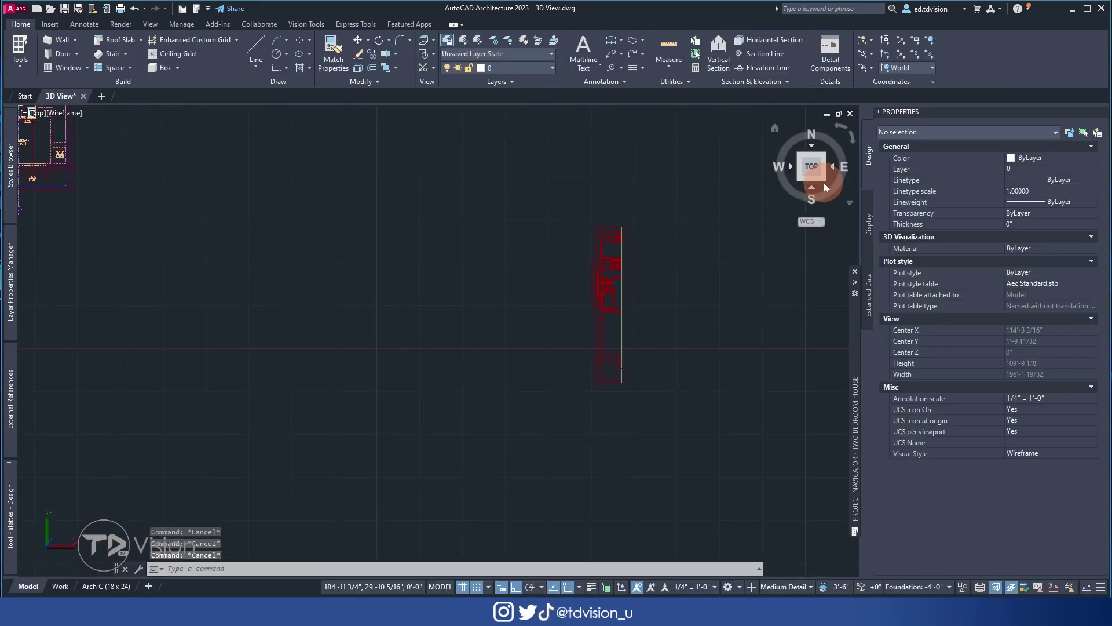
# - Show the generated section in SE Isometric view with the Conceptual visual style and inspect its interior
pyautogui.click(823, 179)
pyautogui.scroll(6, 533, 457)
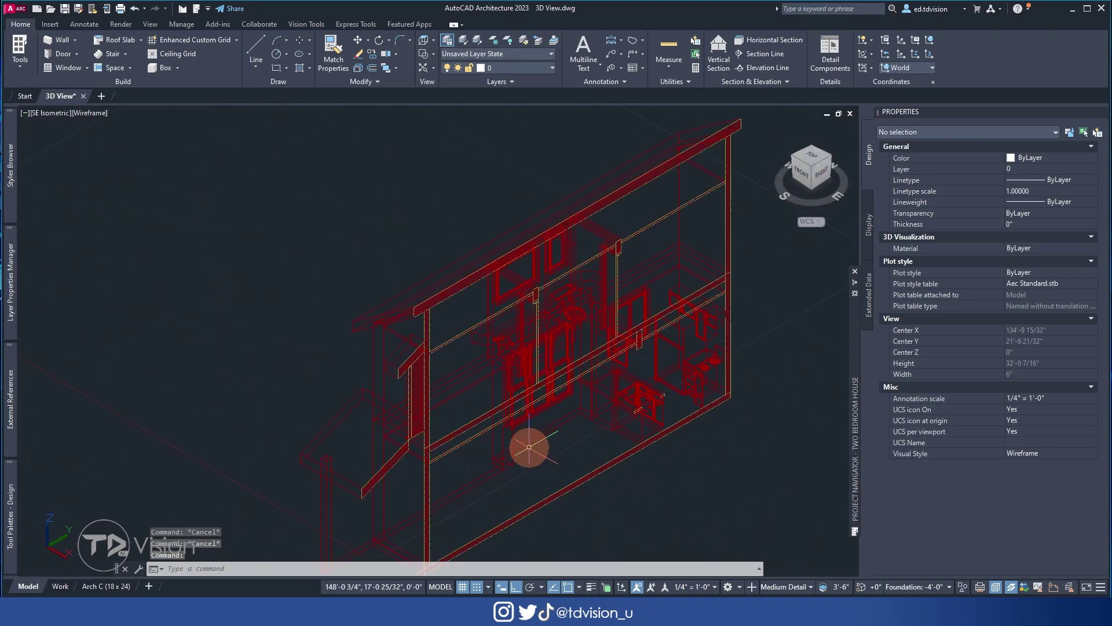
pyautogui.scroll(-4, 526, 390)
pyautogui.click(90, 113)
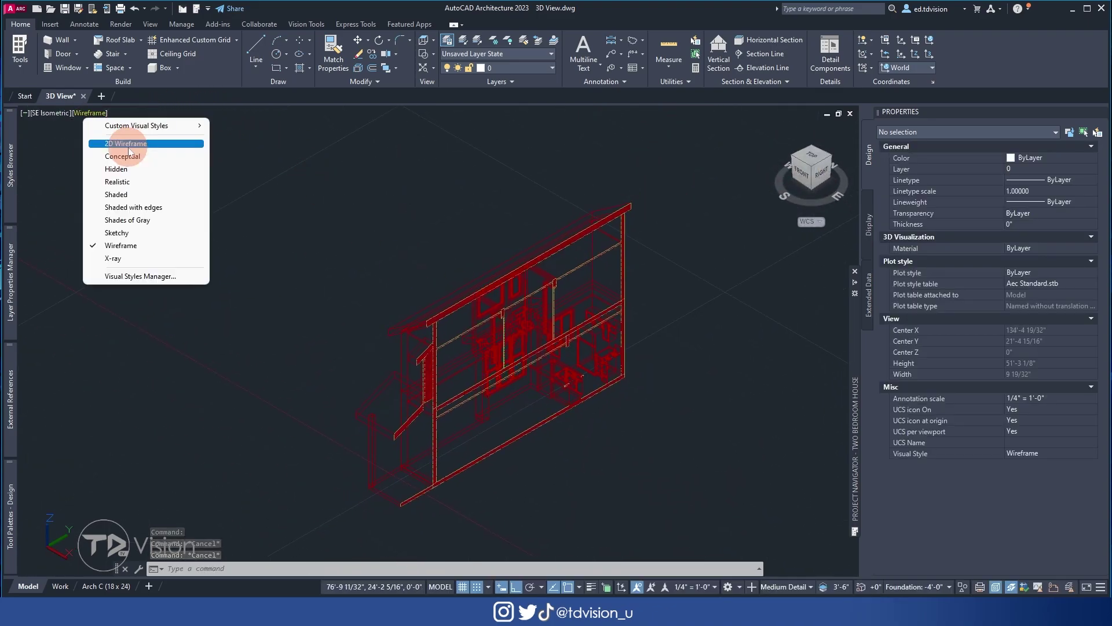
pyautogui.click(129, 155)
pyautogui.scroll(5, 553, 272)
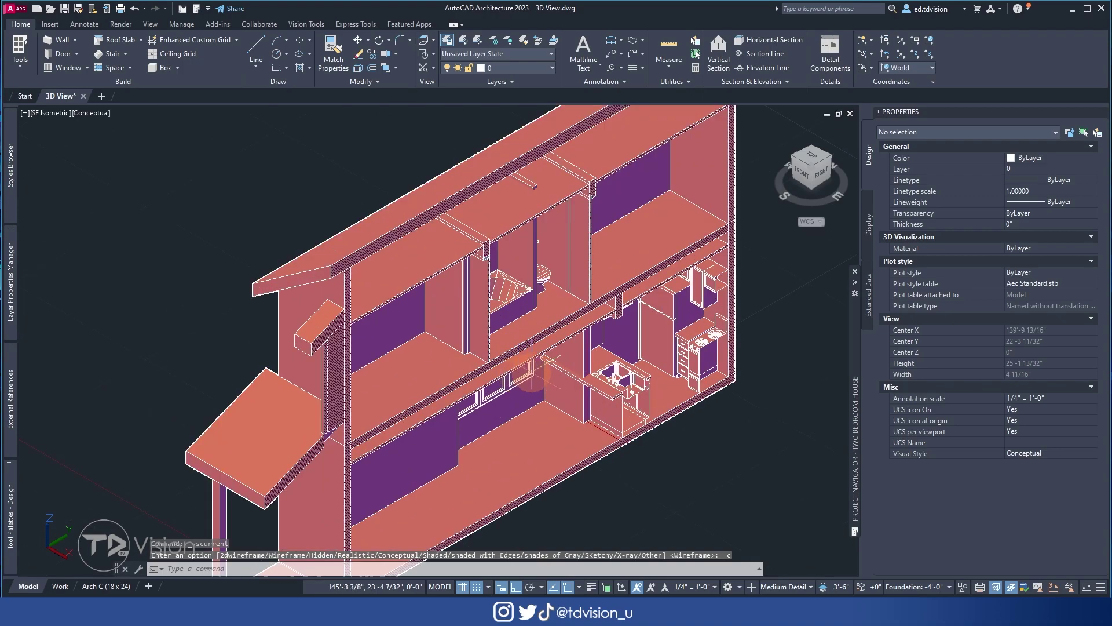
pyautogui.scroll(2, 553, 272)
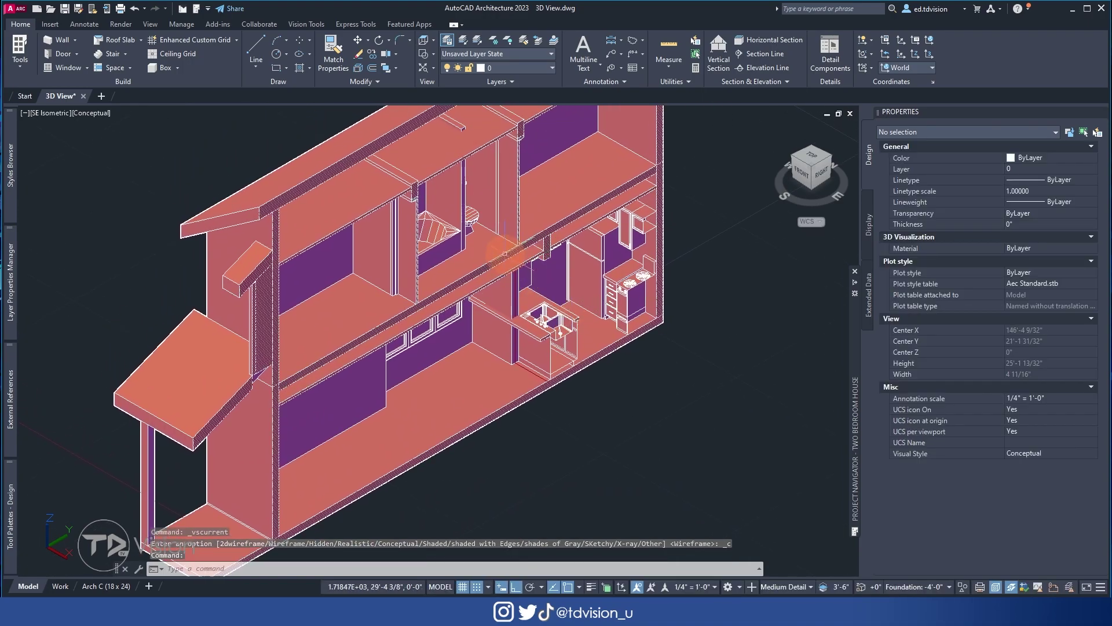
pyautogui.scroll(-5, 504, 253)
# - Save a named view "SE Sectional View" with its boundary defined by a window around the 3D section
pyautogui.click(120, 23)
pyautogui.scroll(3, 381, 192)
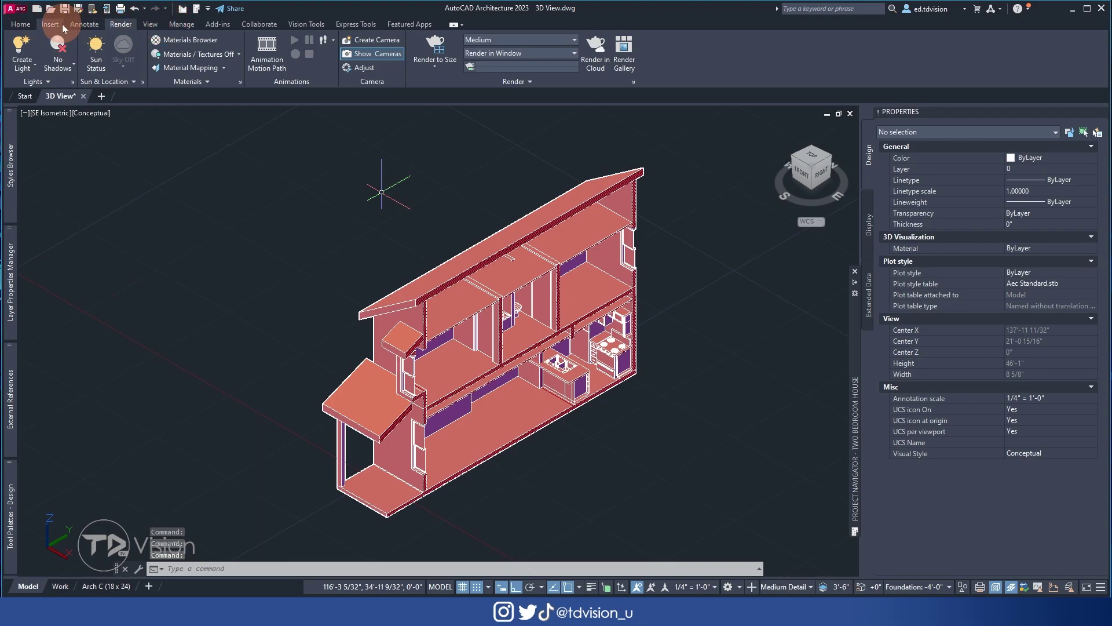
pyautogui.click(150, 25)
pyautogui.click(927, 54)
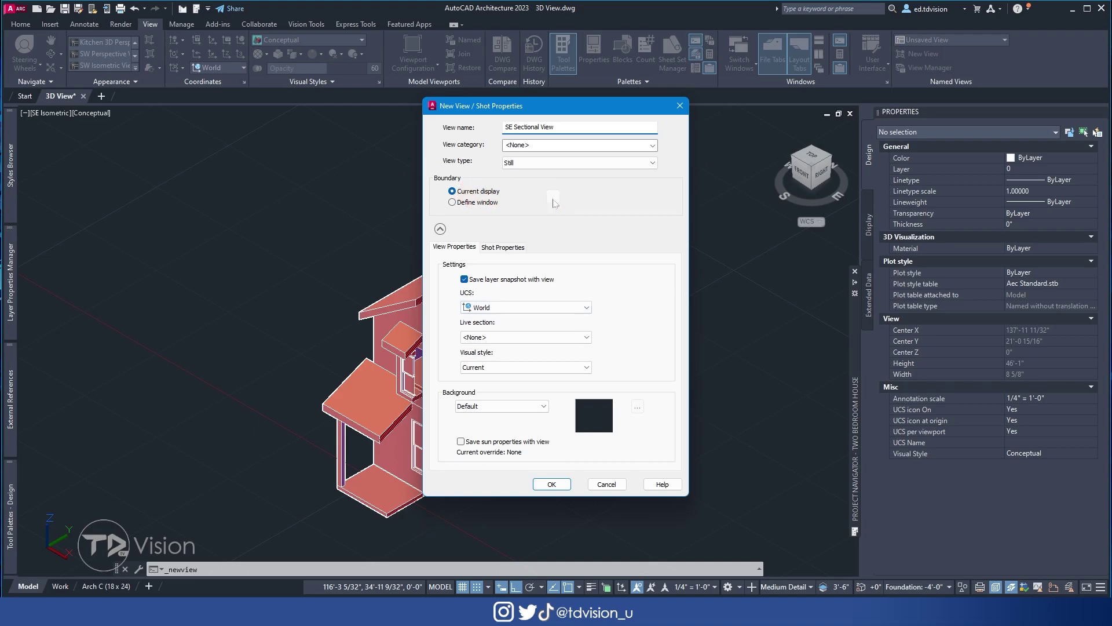
pyautogui.click(553, 198)
pyautogui.click(364, 243)
pyautogui.click(557, 437)
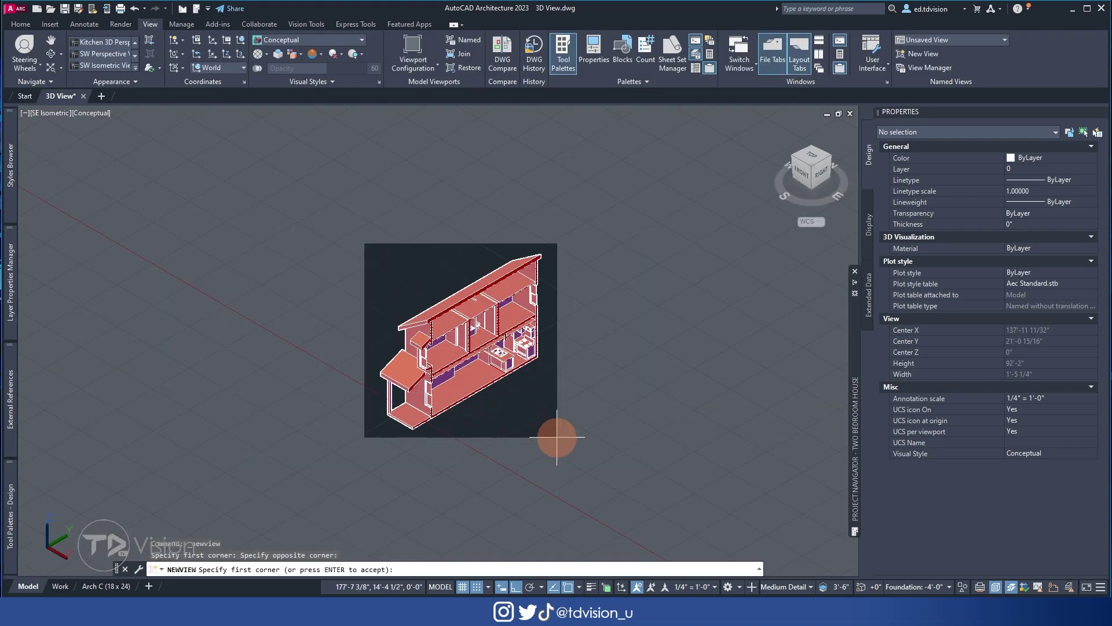
pyautogui.press('Return')
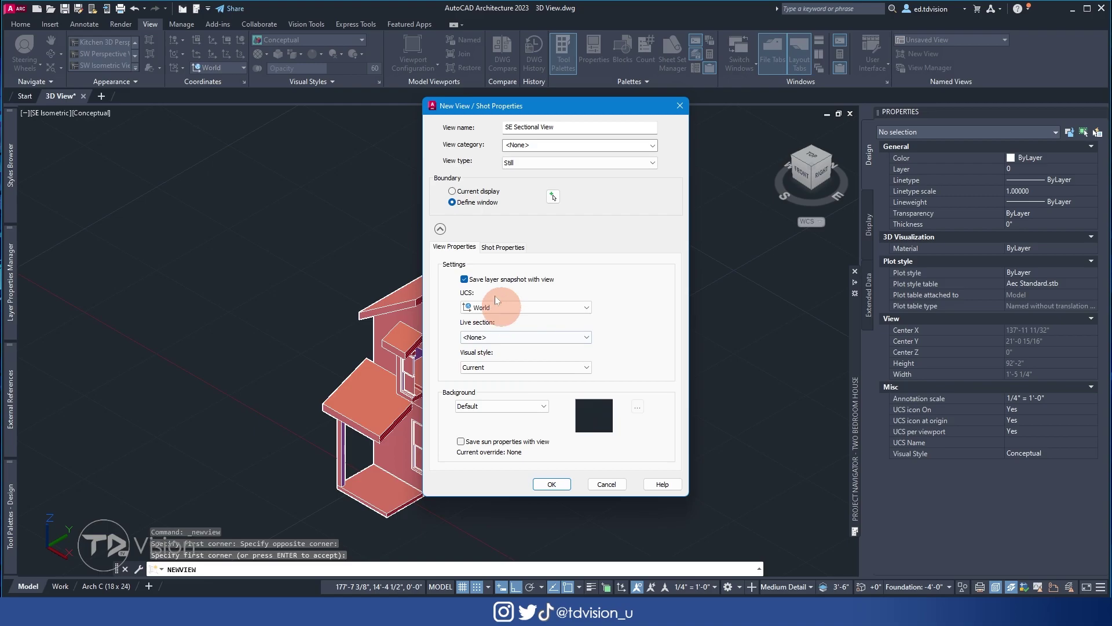
pyautogui.click(555, 485)
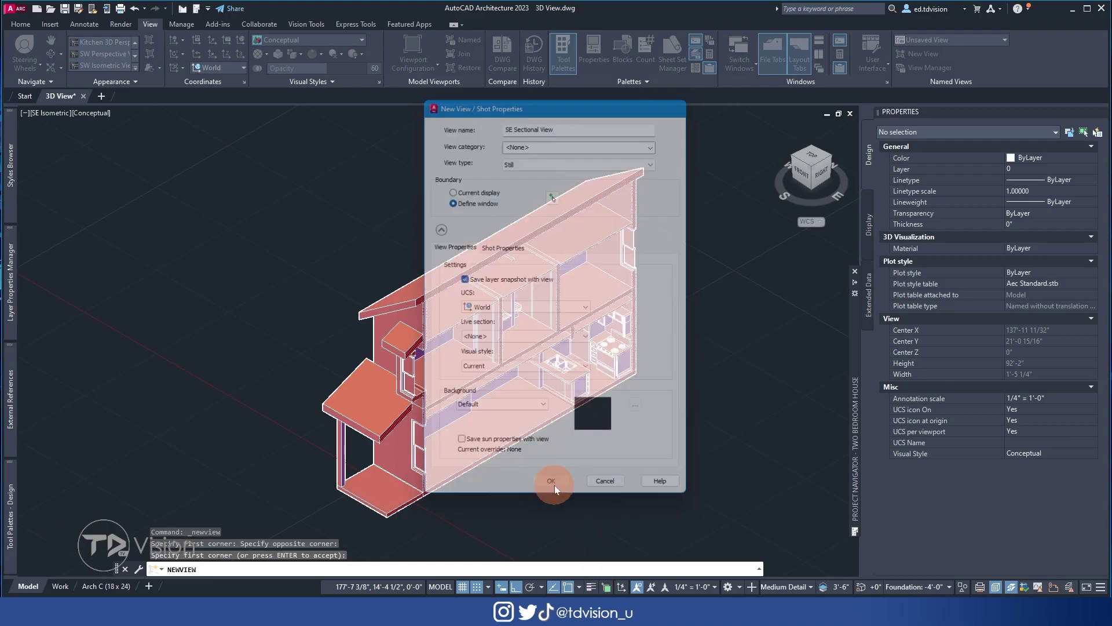
# - Review the list of saved custom model views without switching to any of them
pyautogui.scroll(-5, 233, 252)
pyautogui.moveTo(250, 222); pyautogui.dragTo(372, 336, button='middle')
pyautogui.press('Escape')
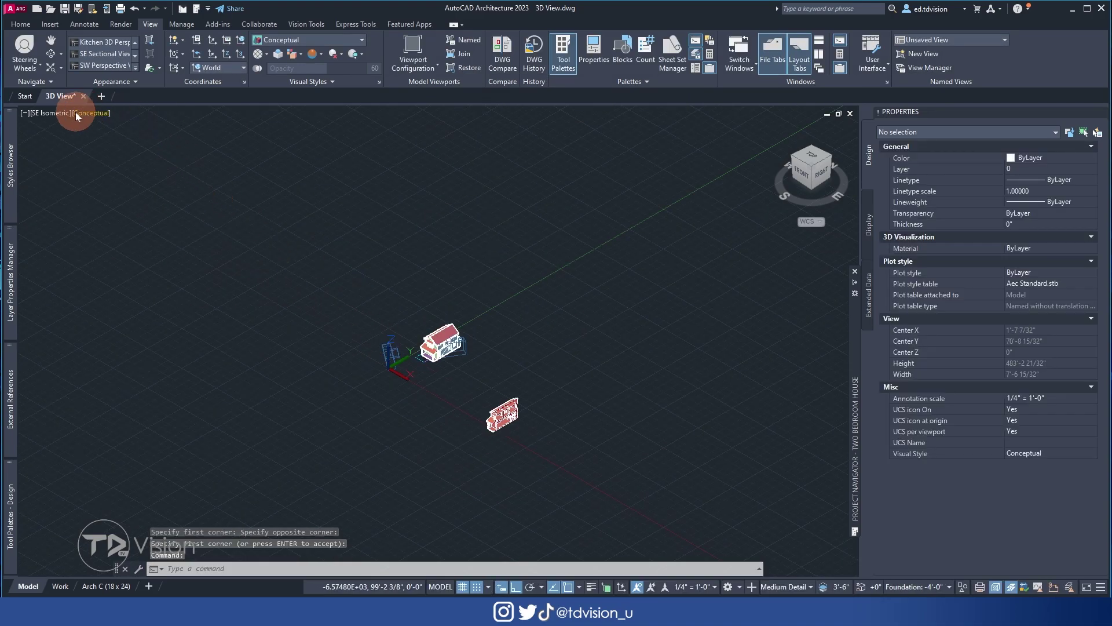
pyautogui.click(61, 114)
pyautogui.moveTo(92, 125)
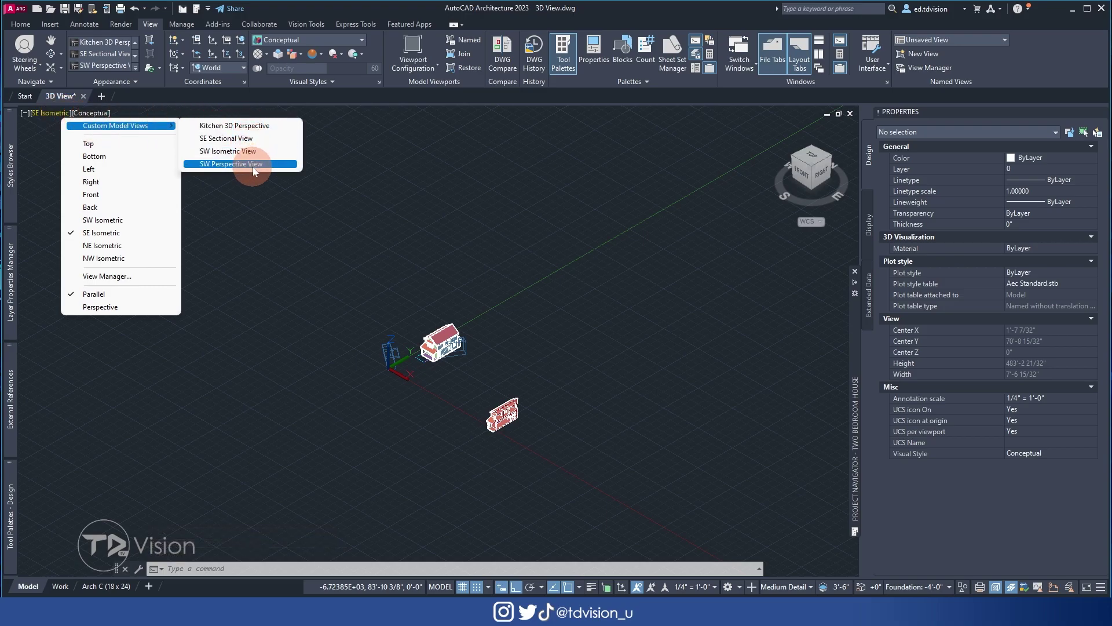
pyautogui.click(280, 340)
pyautogui.press('Escape')
pyautogui.press('Escape')
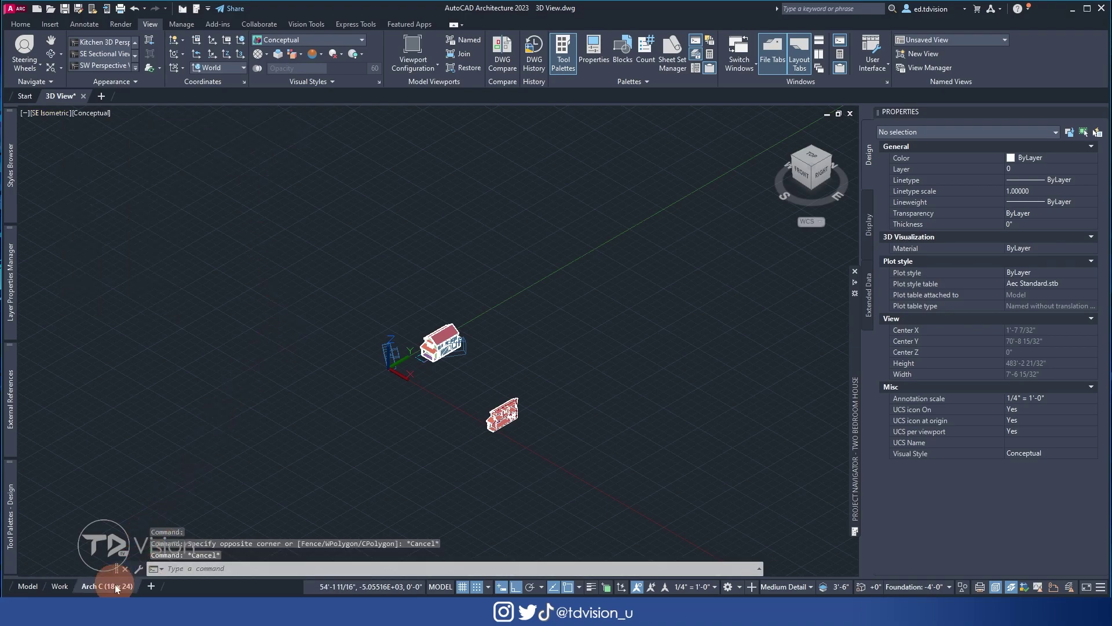
# - Switch to the Arch C (18 x 24) layout and open the settings for creating a new viewport configuration
pyautogui.click(107, 586)
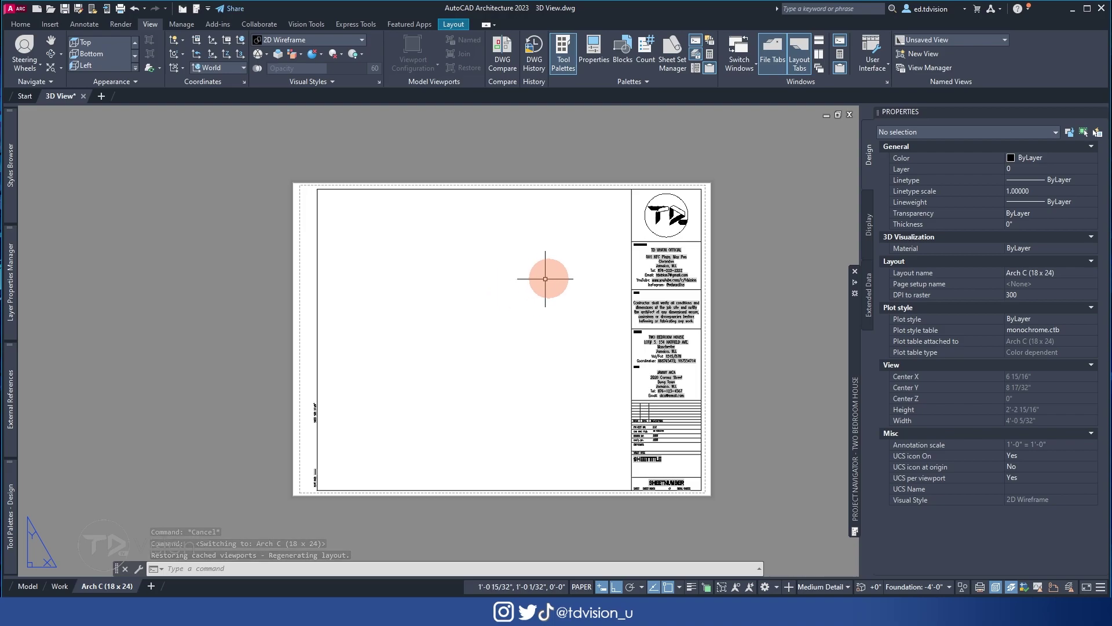
pyautogui.moveTo(570, 282); pyautogui.dragTo(555, 275, button='middle')
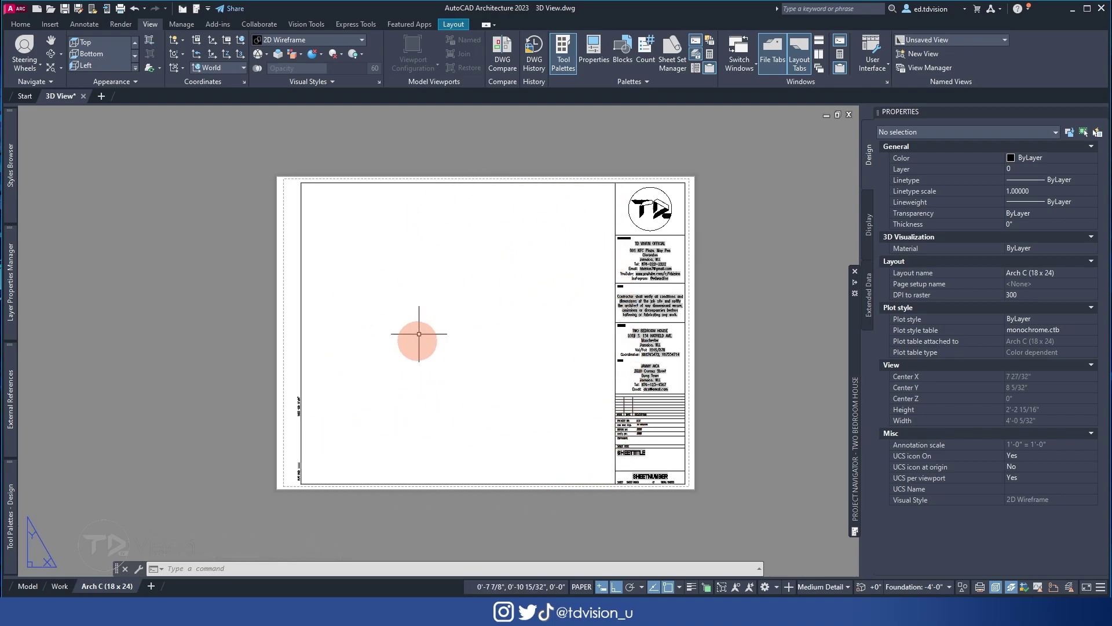
pyautogui.click(455, 26)
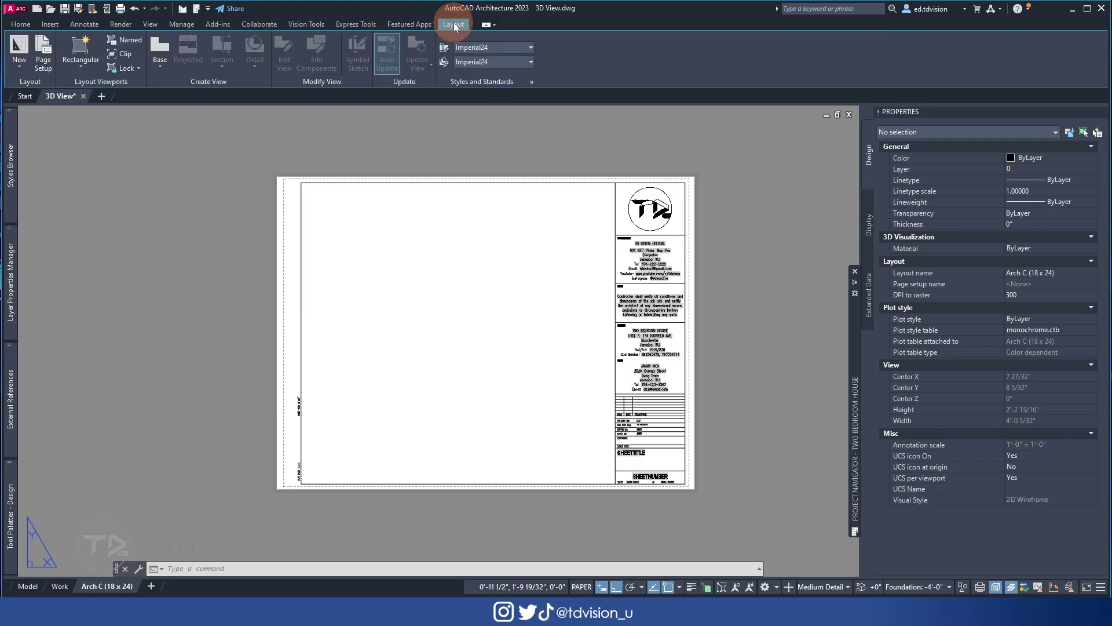
pyautogui.click(131, 40)
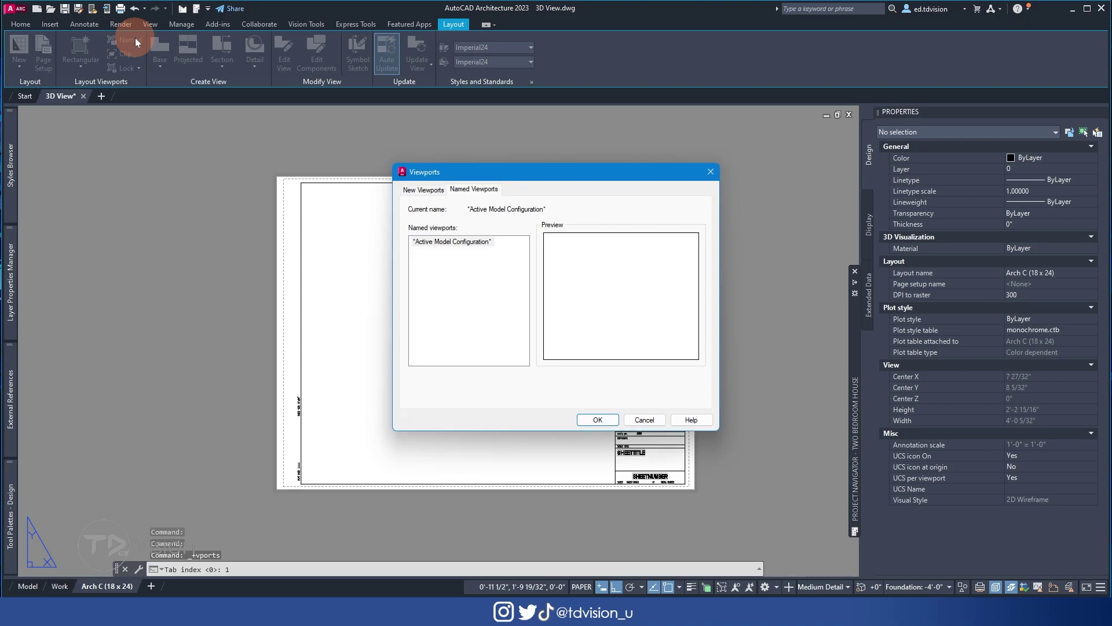
pyautogui.click(424, 190)
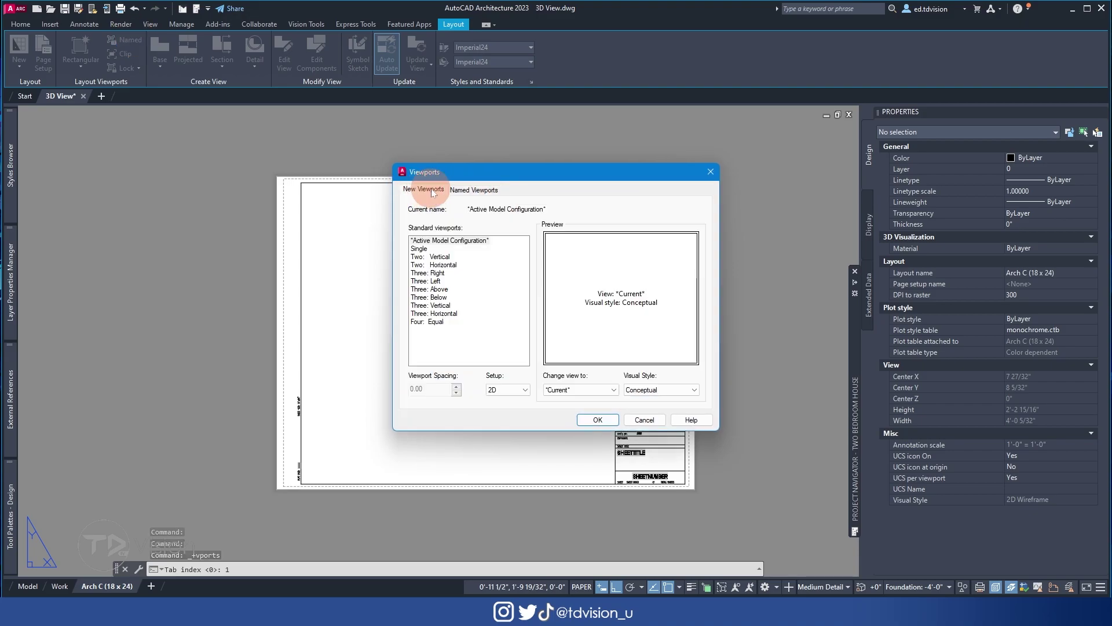
# - Preview the standard two-, three- and four-viewport arrangements to compare how they divide the sheet
pyautogui.click(435, 321)
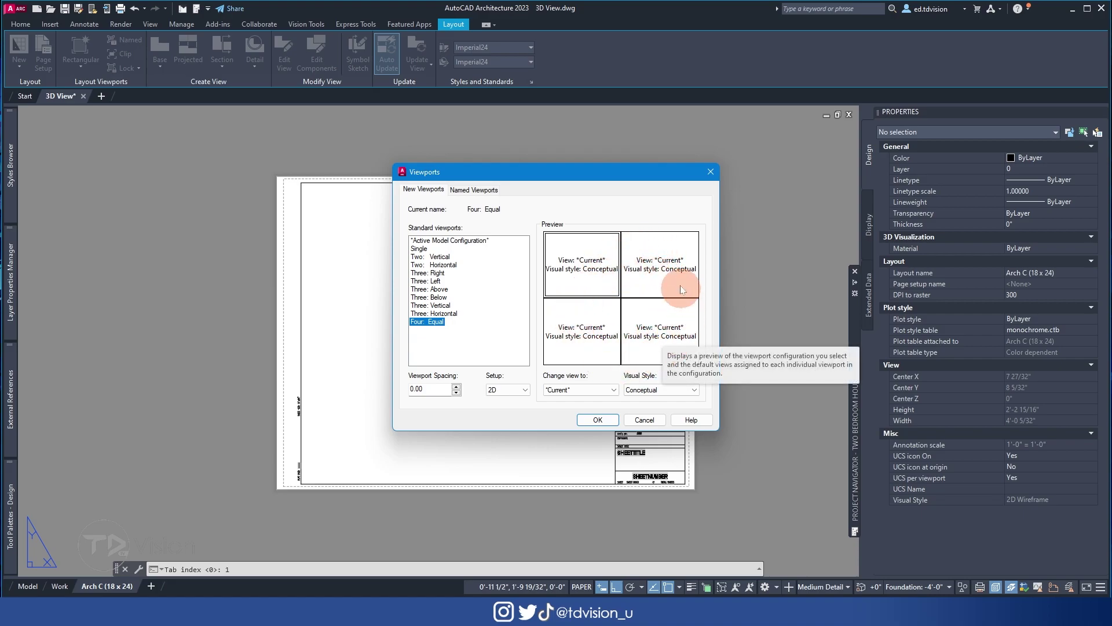
pyautogui.click(441, 313)
pyautogui.click(440, 305)
pyautogui.click(439, 297)
pyautogui.click(439, 289)
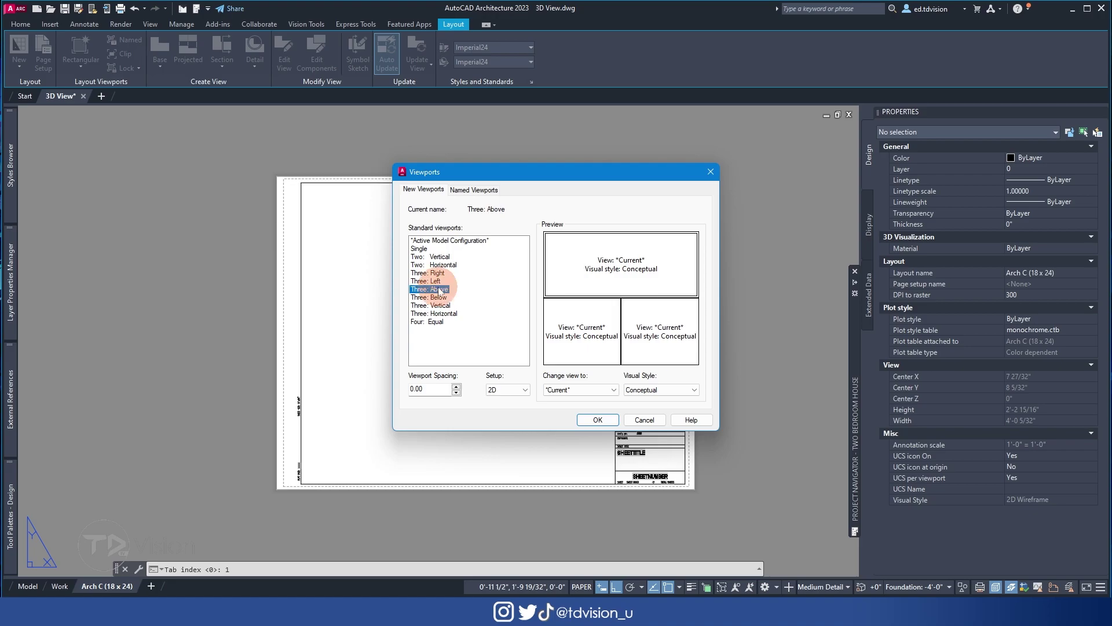
pyautogui.click(438, 281)
pyautogui.click(439, 272)
pyautogui.click(442, 264)
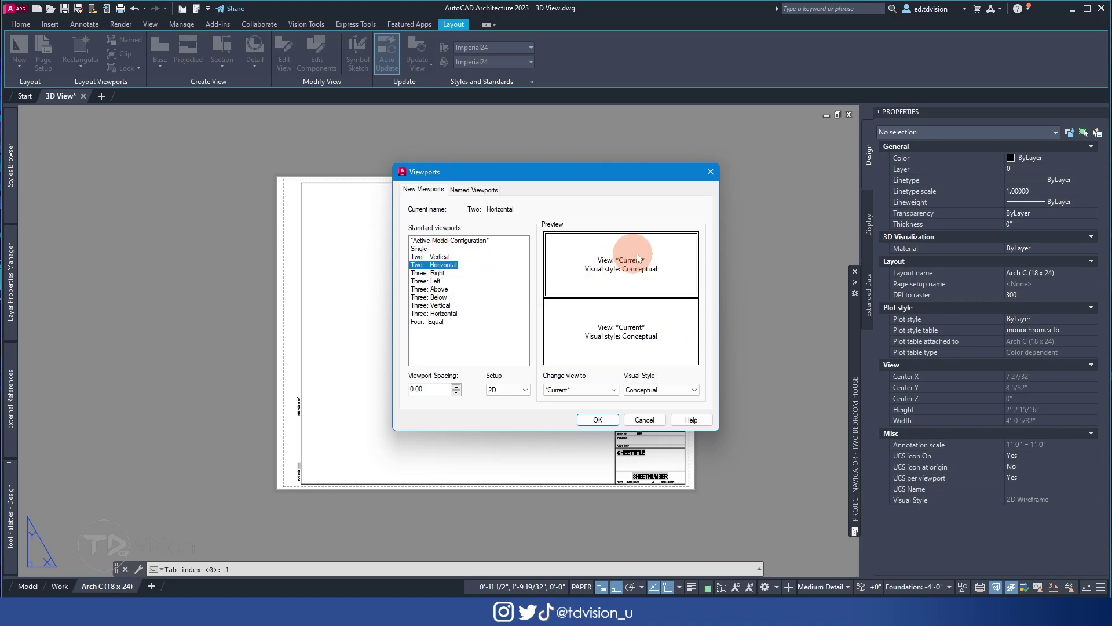
pyautogui.click(440, 256)
pyautogui.click(435, 272)
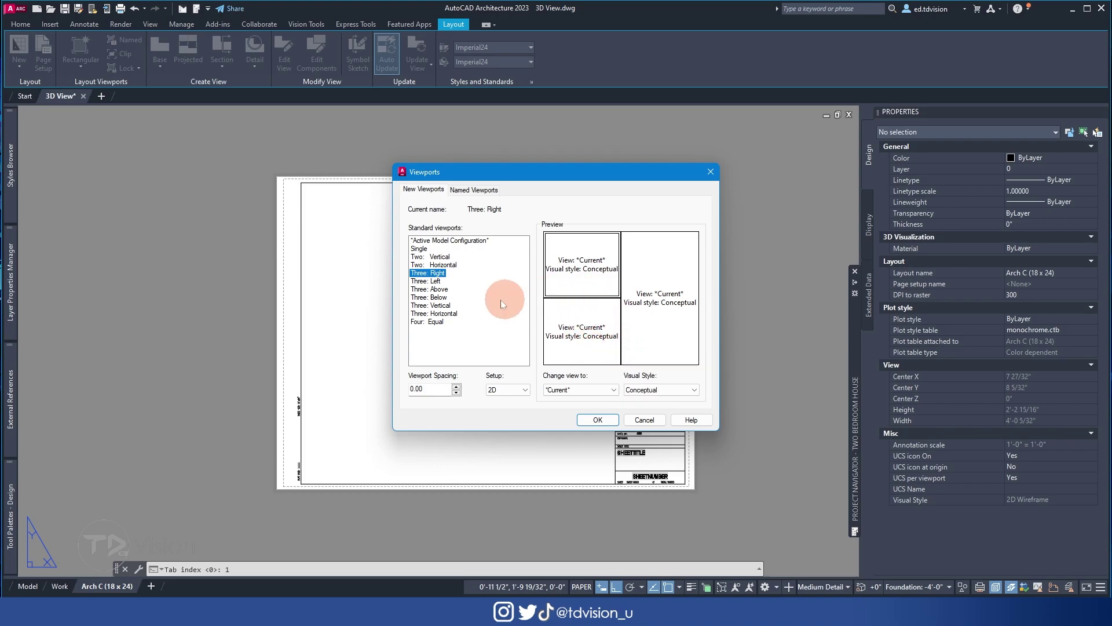
pyautogui.click(438, 289)
pyautogui.click(435, 314)
# - Choose the Four: Equal arrangement and assign SW Isometric View and SW Perspective View to its upper two viewports
pyautogui.click(429, 322)
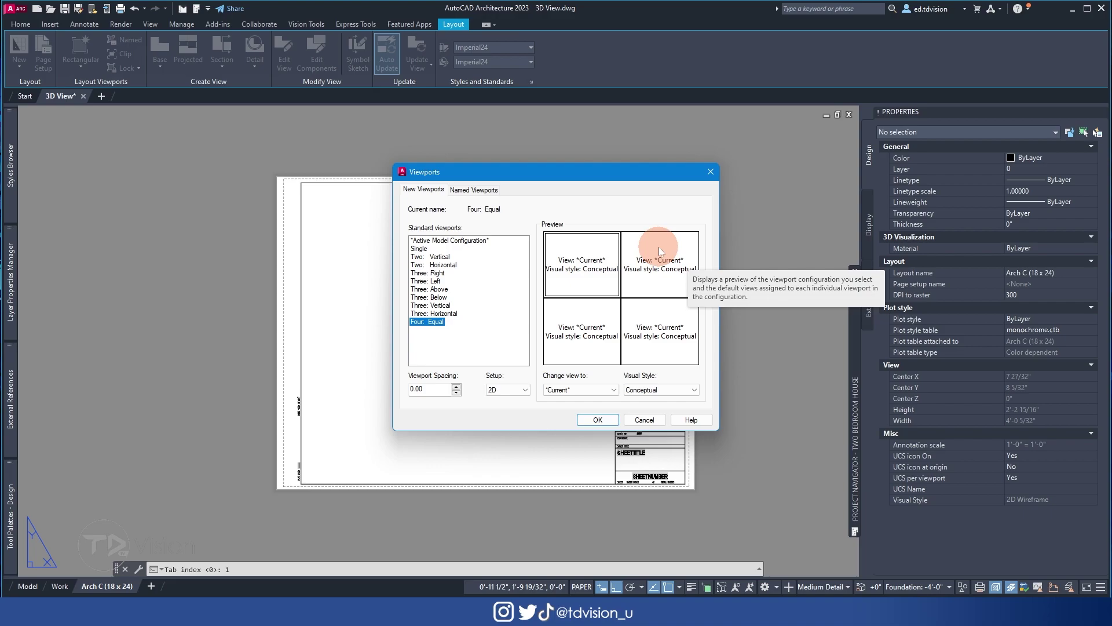
pyautogui.click(579, 389)
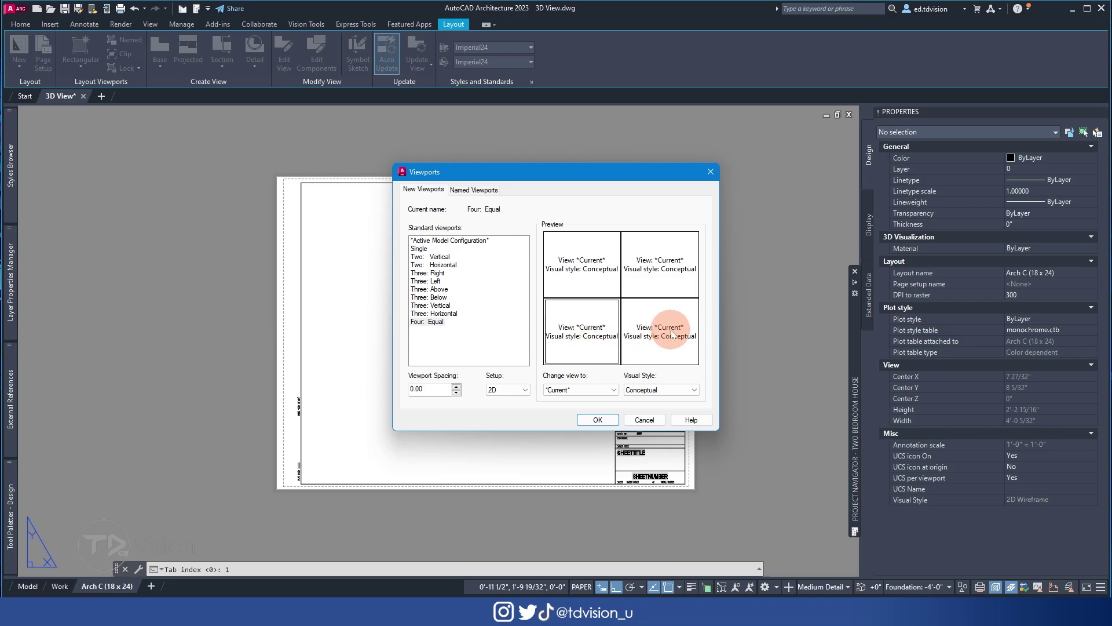
pyautogui.click(614, 391)
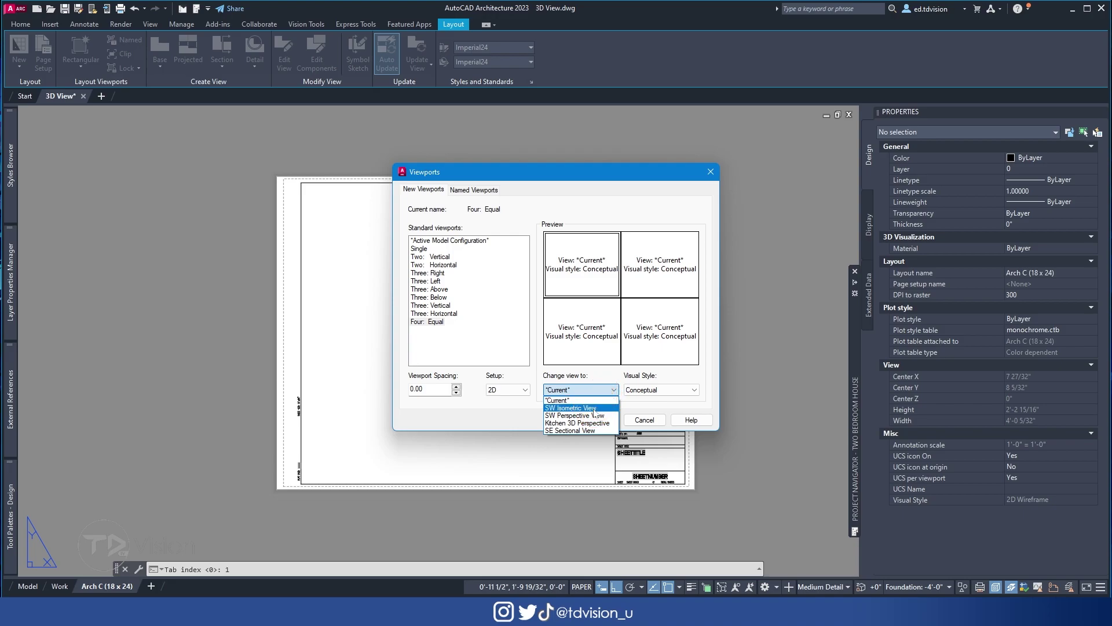
pyautogui.click(669, 278)
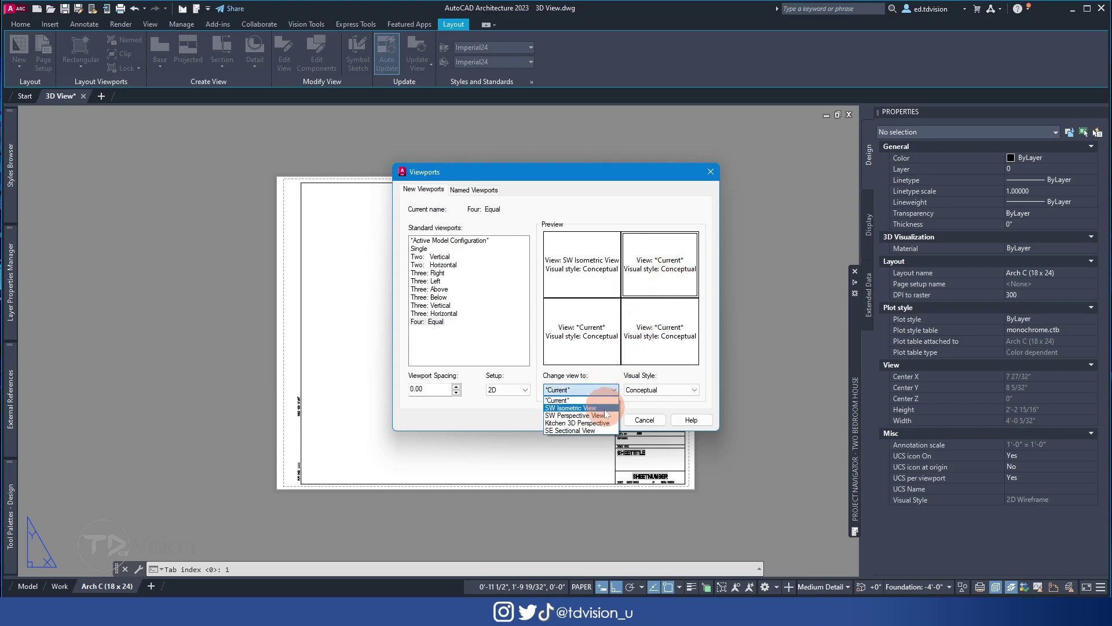
pyautogui.click(600, 415)
# - Assign Kitchen 3D Perspective to the lower-left viewport and SE Sectional View to the lower-right viewport
pyautogui.click(598, 342)
pyautogui.click(614, 390)
pyautogui.click(577, 423)
pyautogui.click(655, 347)
pyautogui.click(614, 392)
pyautogui.click(570, 430)
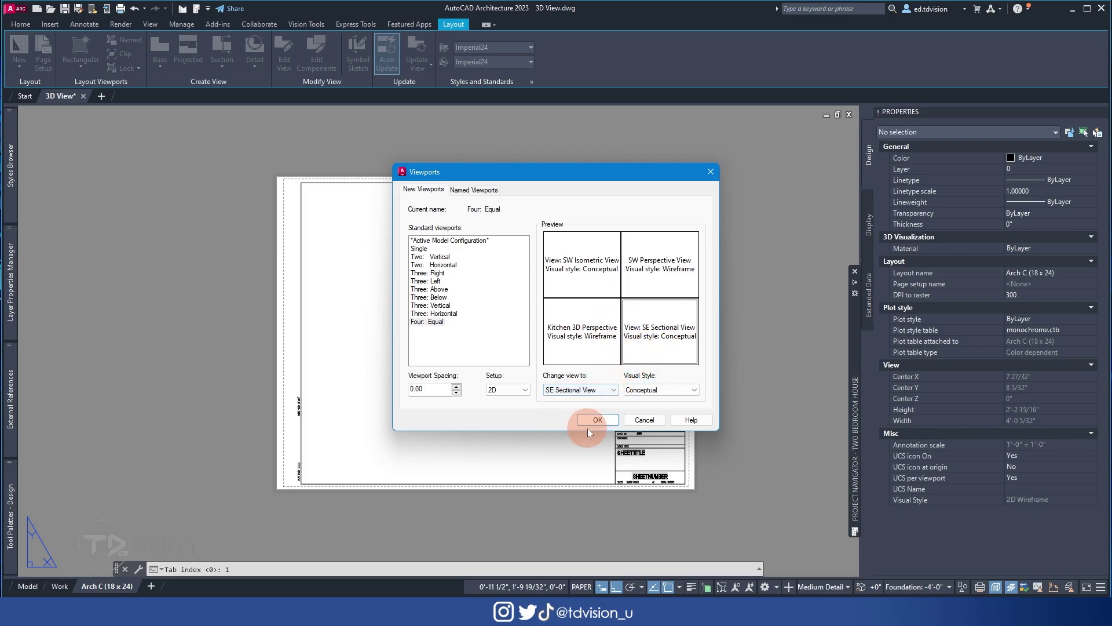
# - Keep the SW Isometric View viewport in Conceptual and set the SW Perspective View viewport's visual style to Realistic
pyautogui.click(602, 278)
pyautogui.click(677, 394)
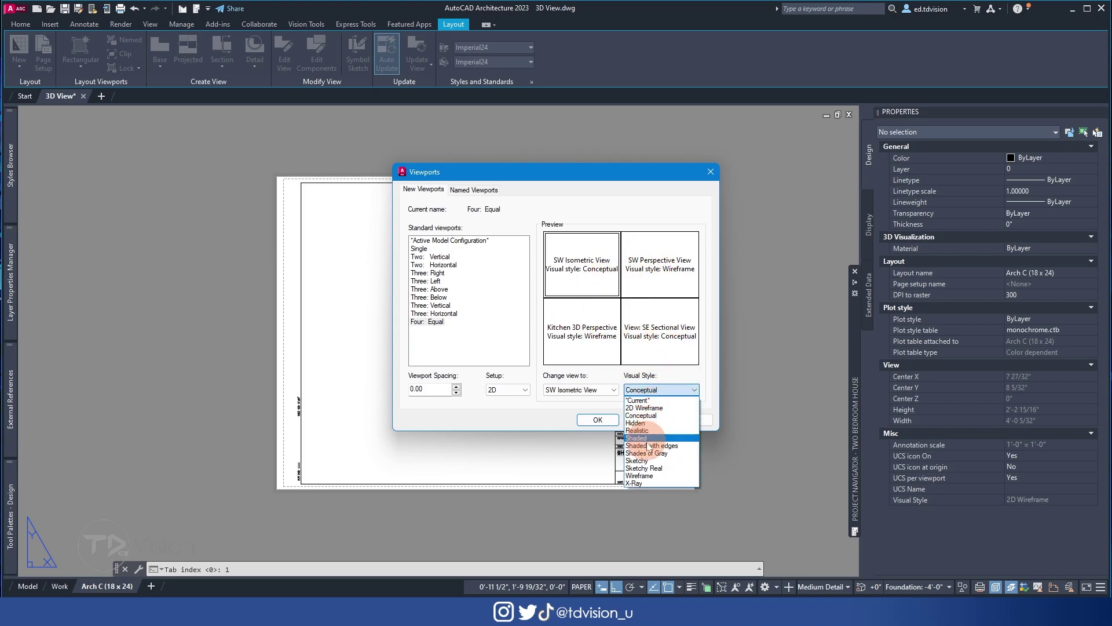
pyautogui.click(577, 287)
pyautogui.click(653, 275)
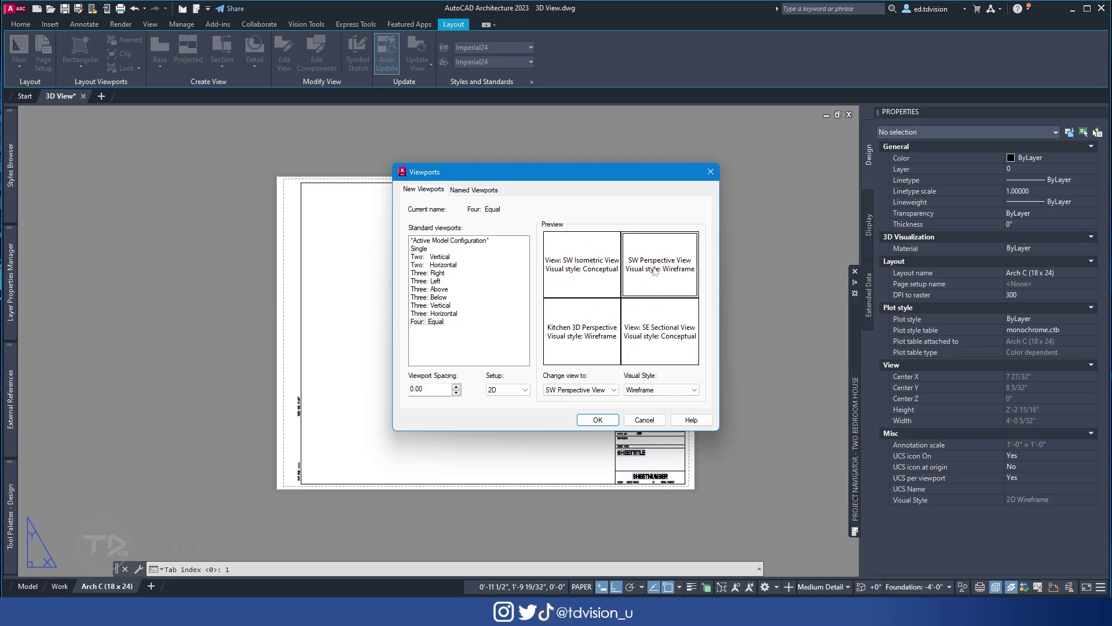
pyautogui.click(666, 390)
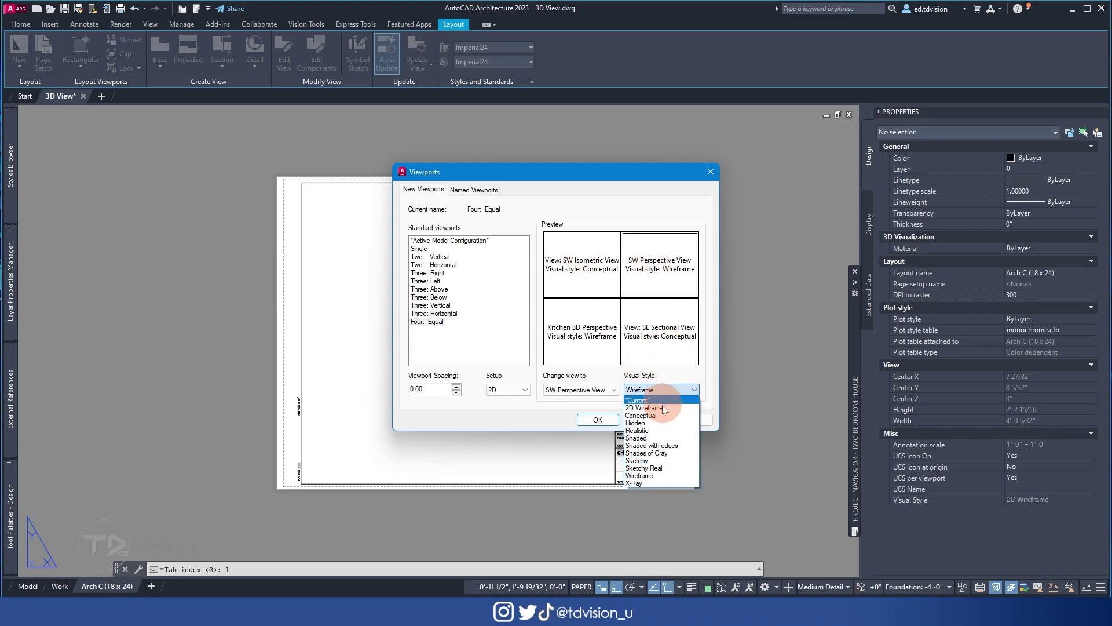
pyautogui.click(637, 430)
# - Set the Kitchen 3D Perspective viewport's visual style to Hidden
pyautogui.click(593, 332)
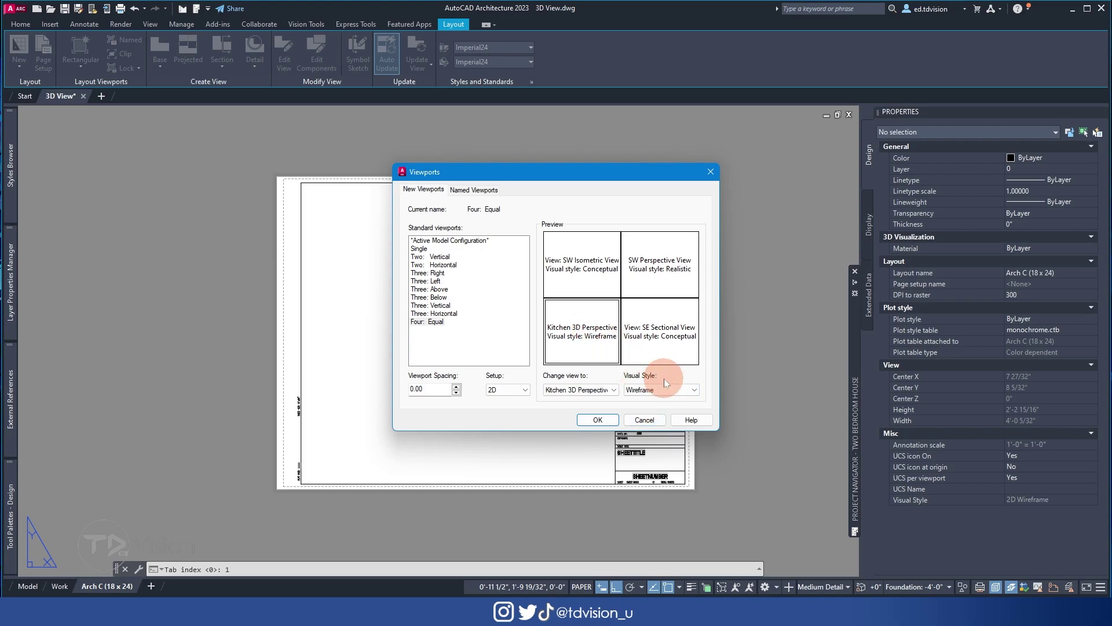
pyautogui.click(666, 389)
pyautogui.click(662, 424)
# - Set the SE Sectional View viewport's visual style to Shaded
pyautogui.click(649, 330)
pyautogui.click(671, 391)
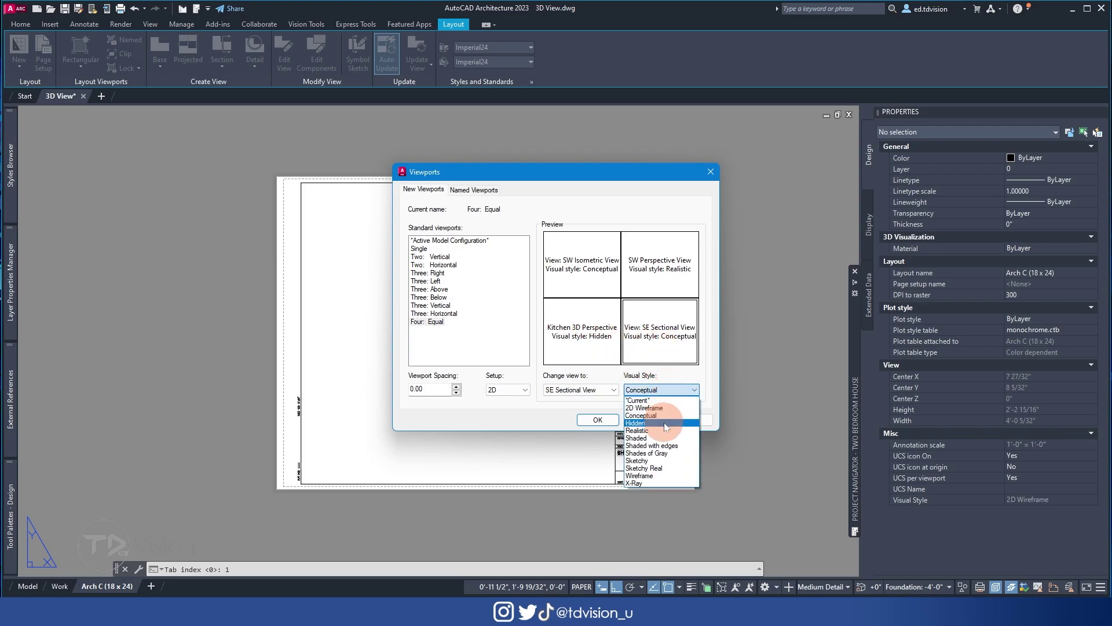
pyautogui.click(665, 426)
pyautogui.click(666, 389)
pyautogui.click(643, 415)
pyautogui.click(661, 389)
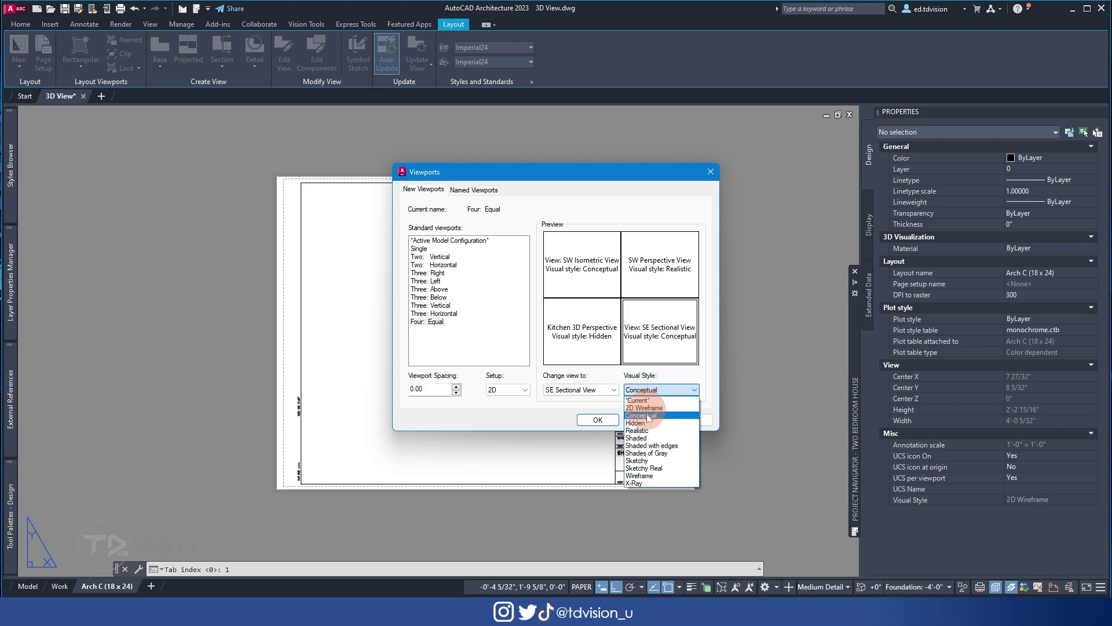
pyautogui.click(651, 439)
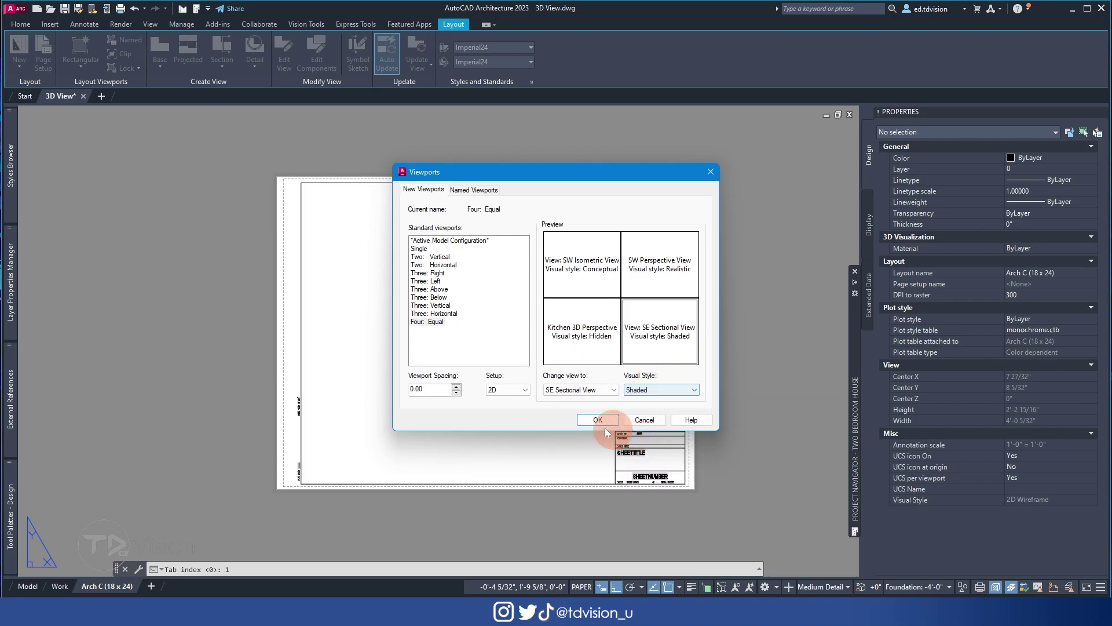
# - Place the four-viewport arrangement on the Arch C sheet, filling the drawing area inside the border beside the title block
pyautogui.click(597, 420)
pyautogui.click(302, 182)
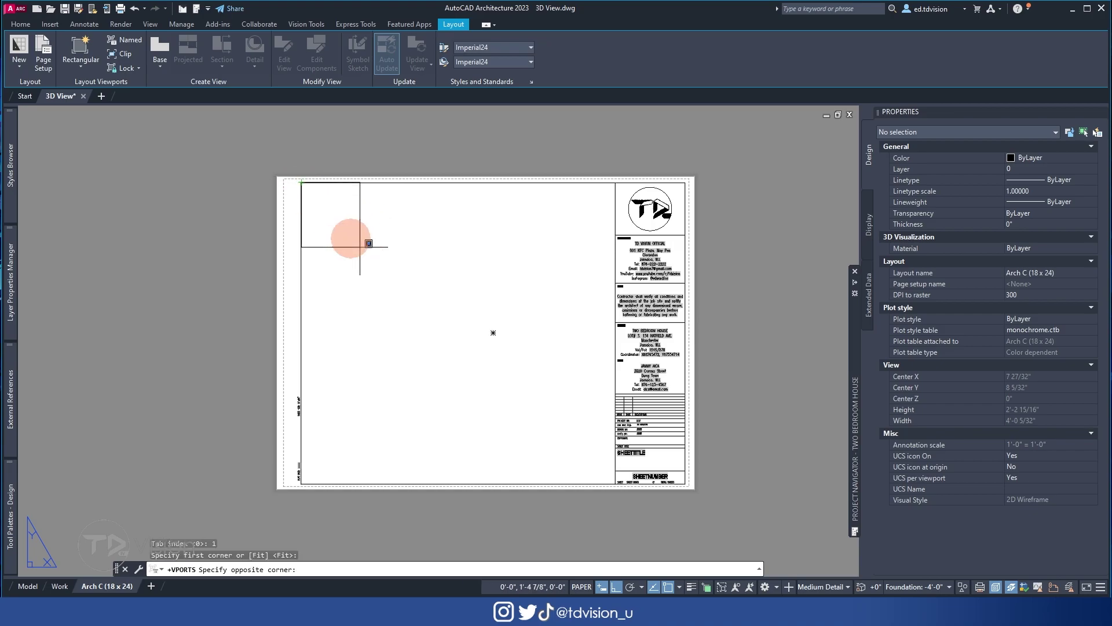
pyautogui.click(613, 482)
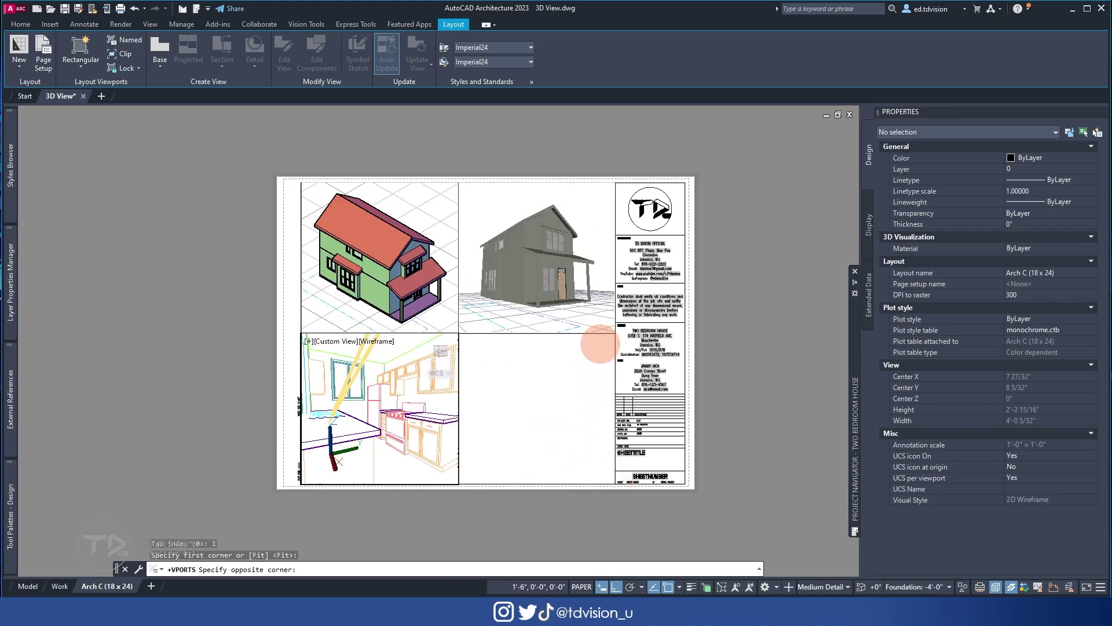
pyautogui.click(794, 370)
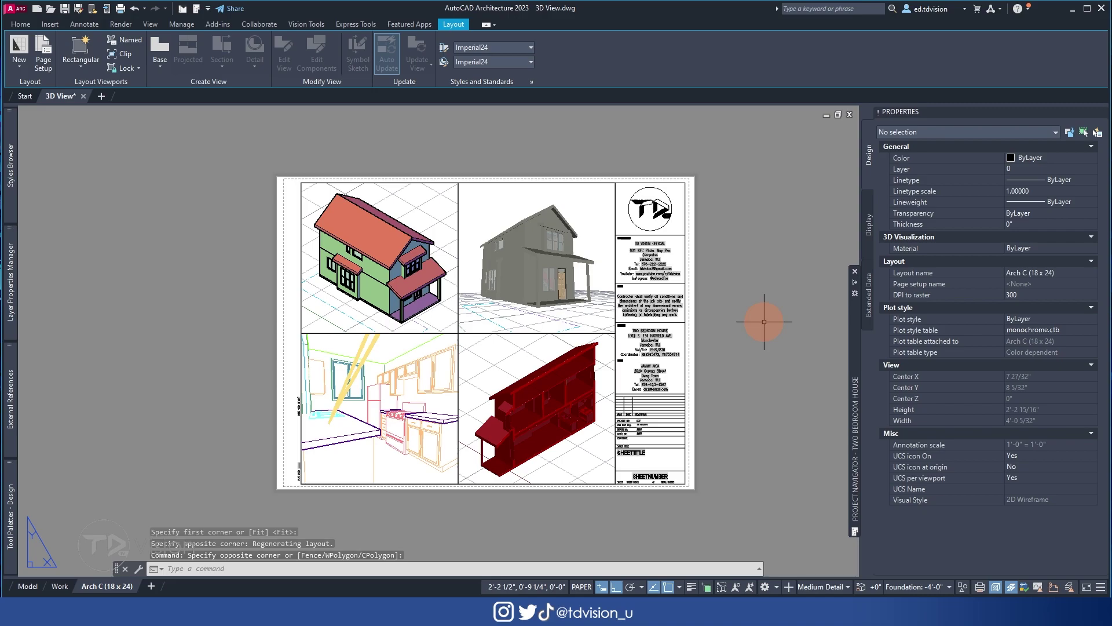
pyautogui.press('Escape')
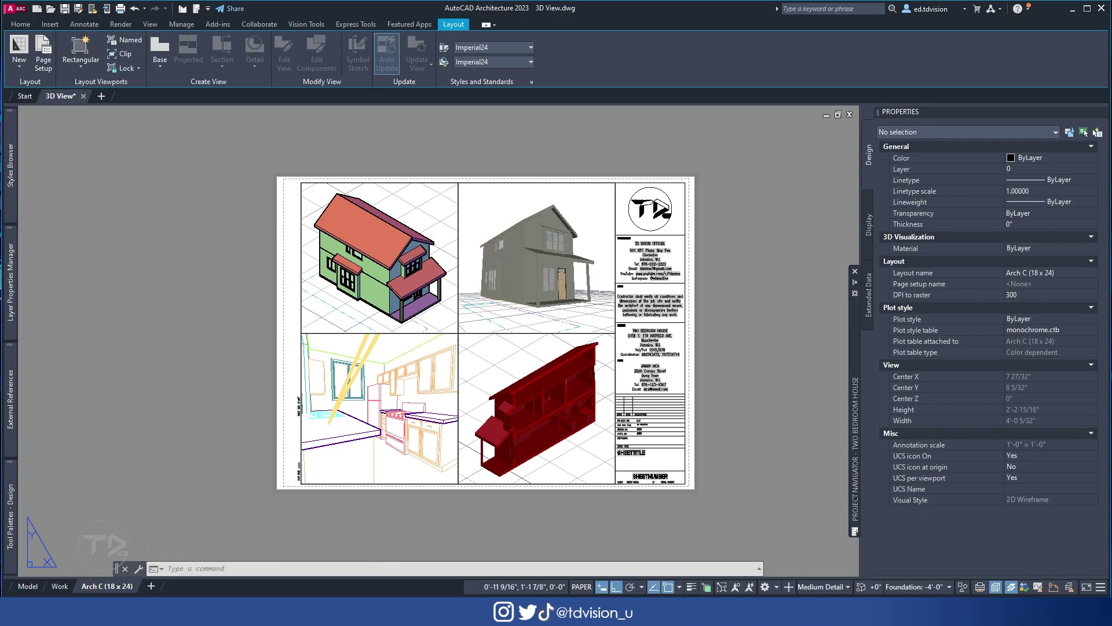
# - Activate the SW Perspective View viewport to check its visual style control and return to paper space
pyautogui.doubleClick(502, 235)
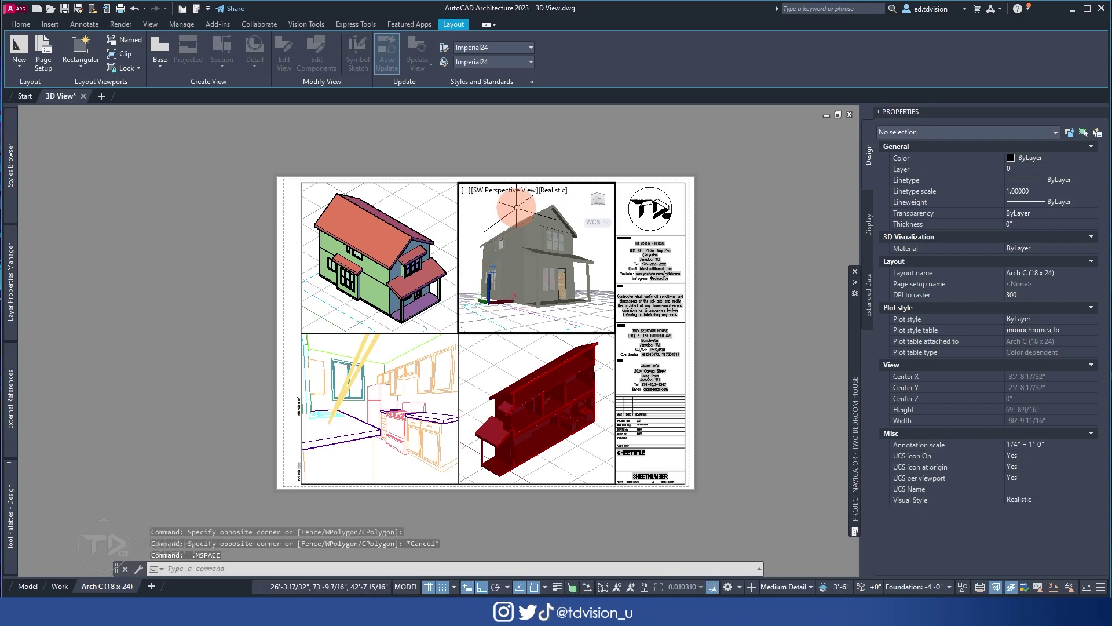
pyautogui.click(559, 191)
pyautogui.doubleClick(818, 239)
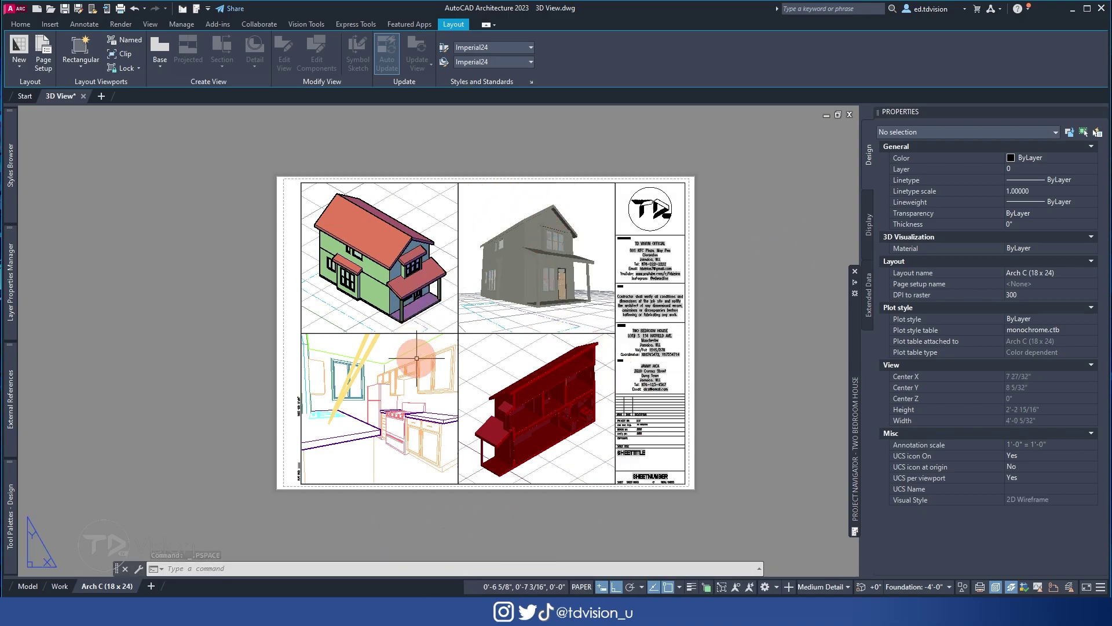
# - Preview the Arch C layout's plot and examine how the exterior, kitchen and section views print at close range
pyautogui.hotkey('ctrl', 'p')
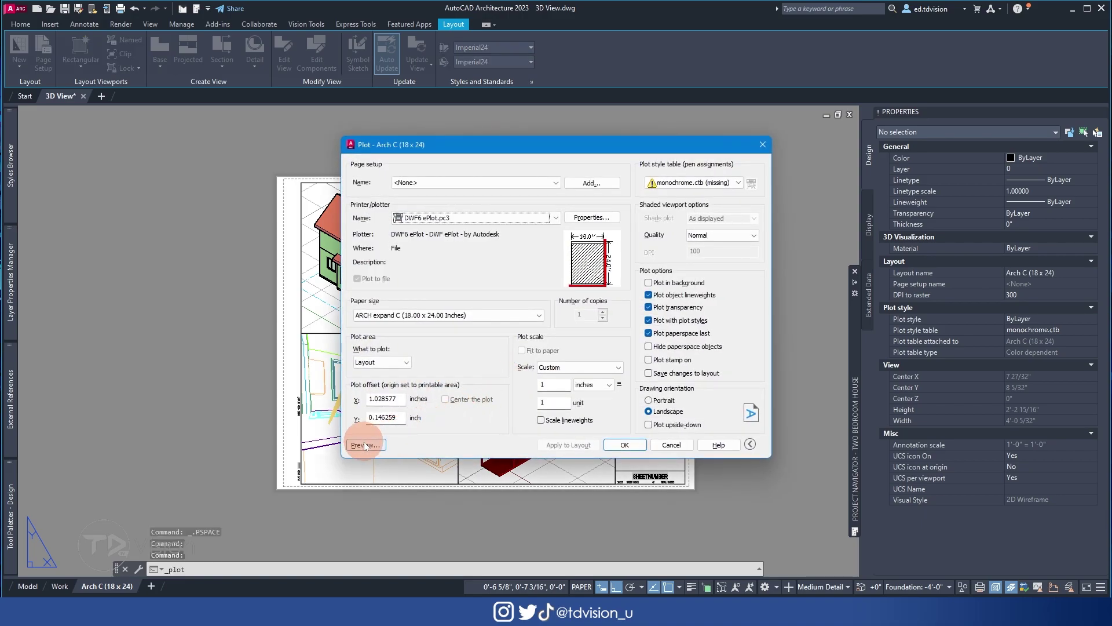
pyautogui.click(365, 445)
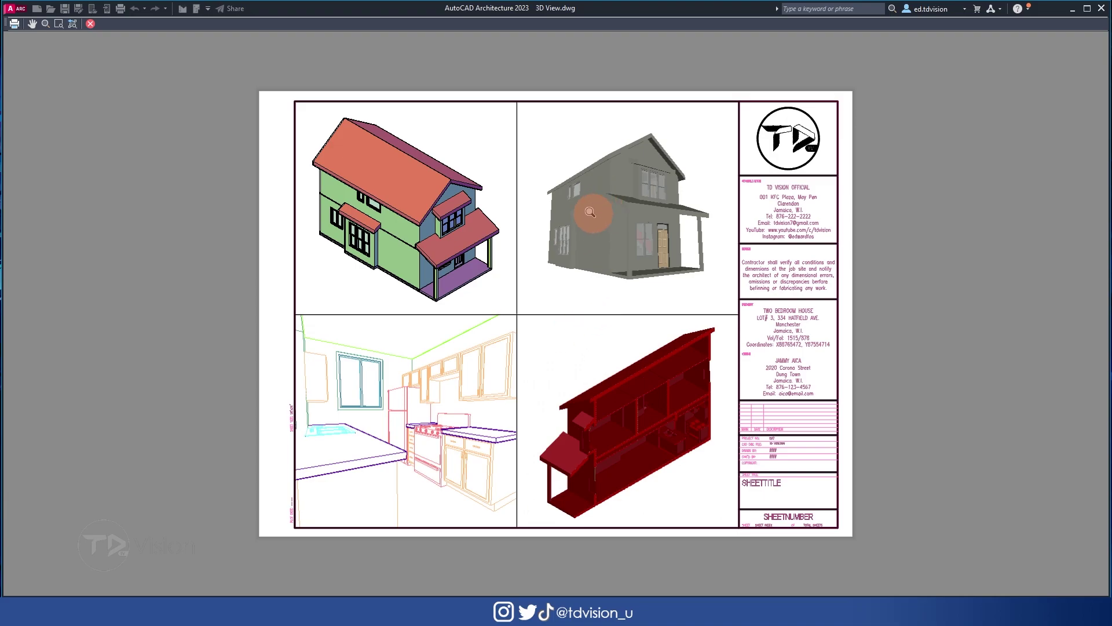
pyautogui.scroll(3, 596, 216)
pyautogui.scroll(3, 692, 211)
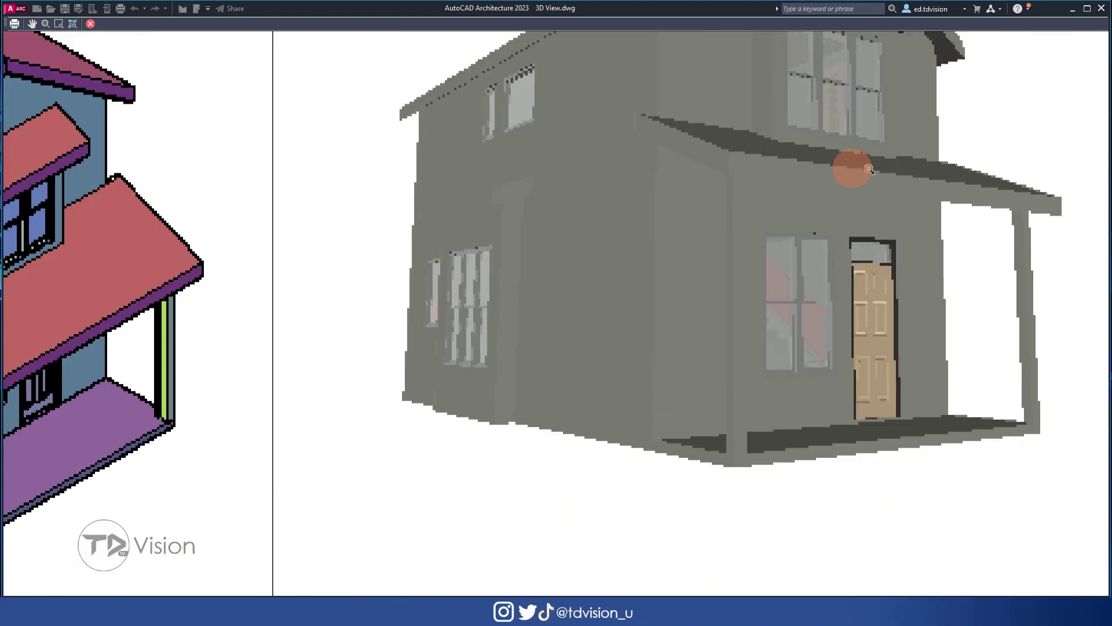
pyautogui.scroll(-10, 1007, 185)
pyautogui.scroll(10, 956, 405)
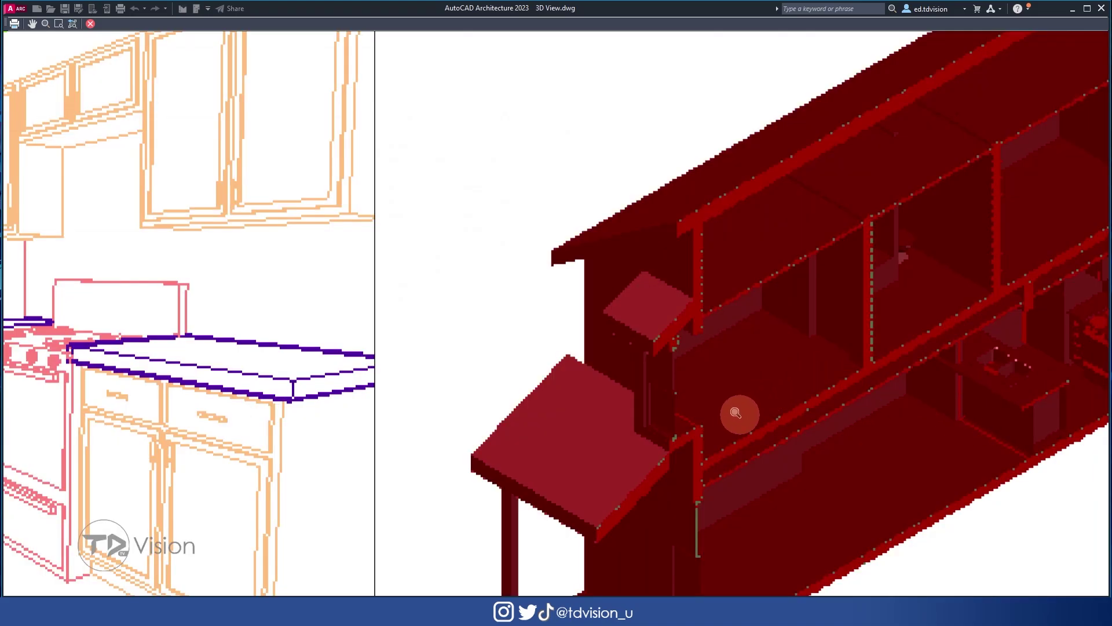
pyautogui.scroll(-10, 688, 387)
pyautogui.scroll(5, 521, 356)
pyautogui.scroll(-5, 590, 338)
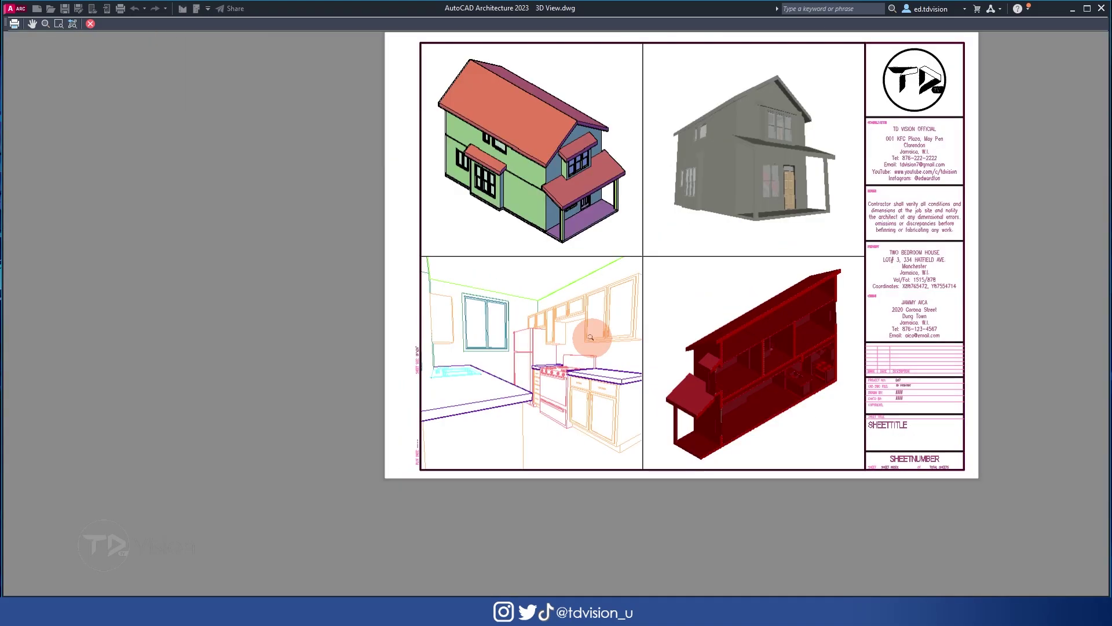
pyautogui.scroll(5, 799, 346)
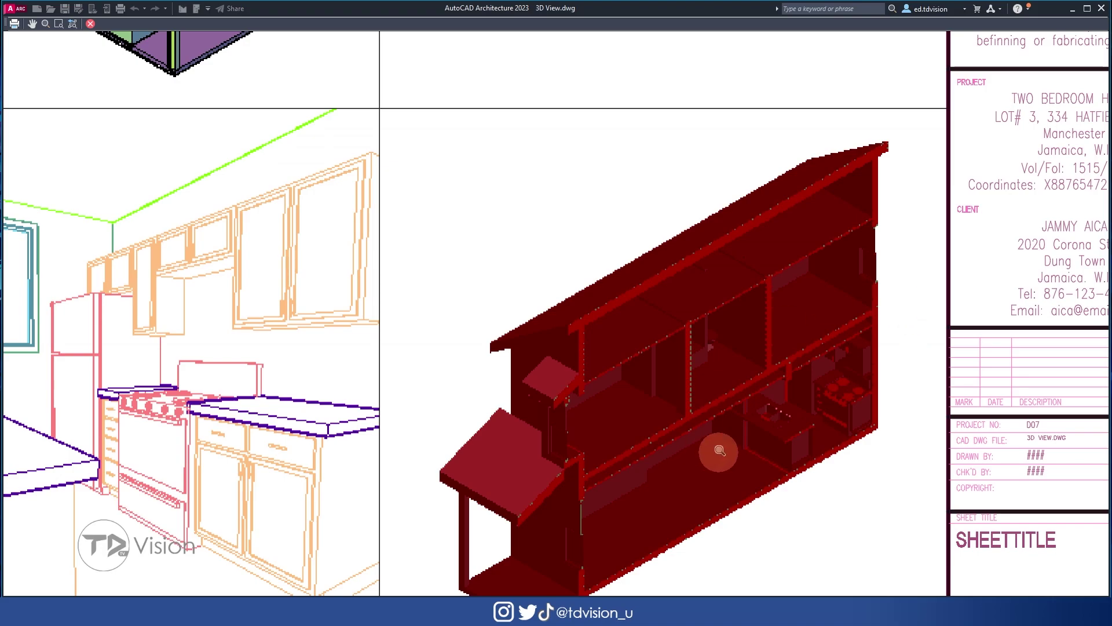
pyautogui.scroll(-10, 752, 417)
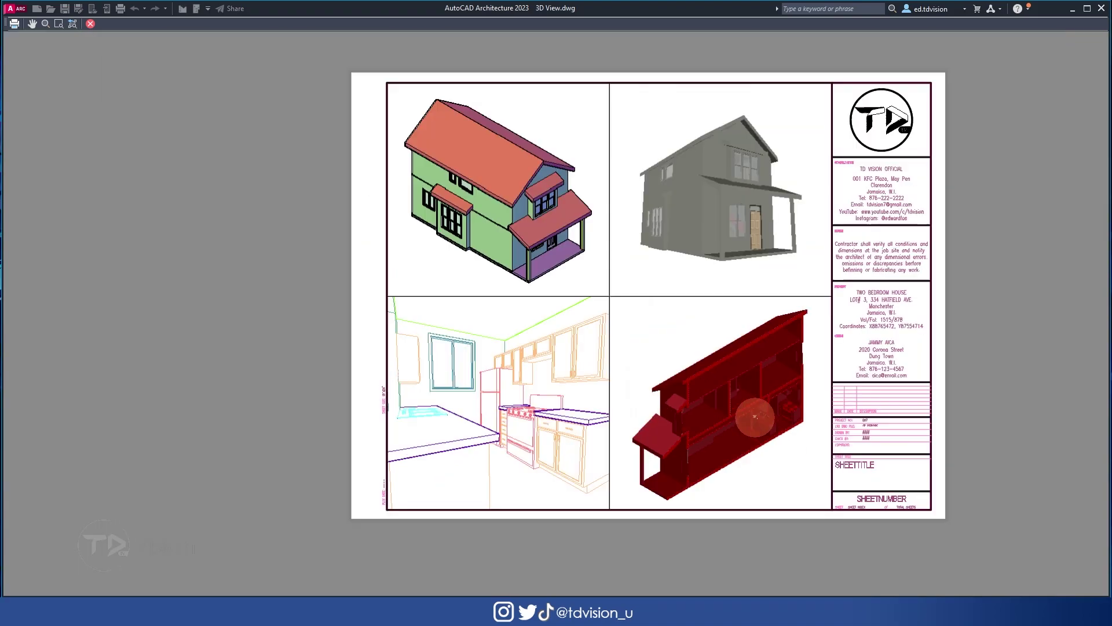
pyautogui.scroll(5, 471, 371)
pyautogui.scroll(-8, 548, 360)
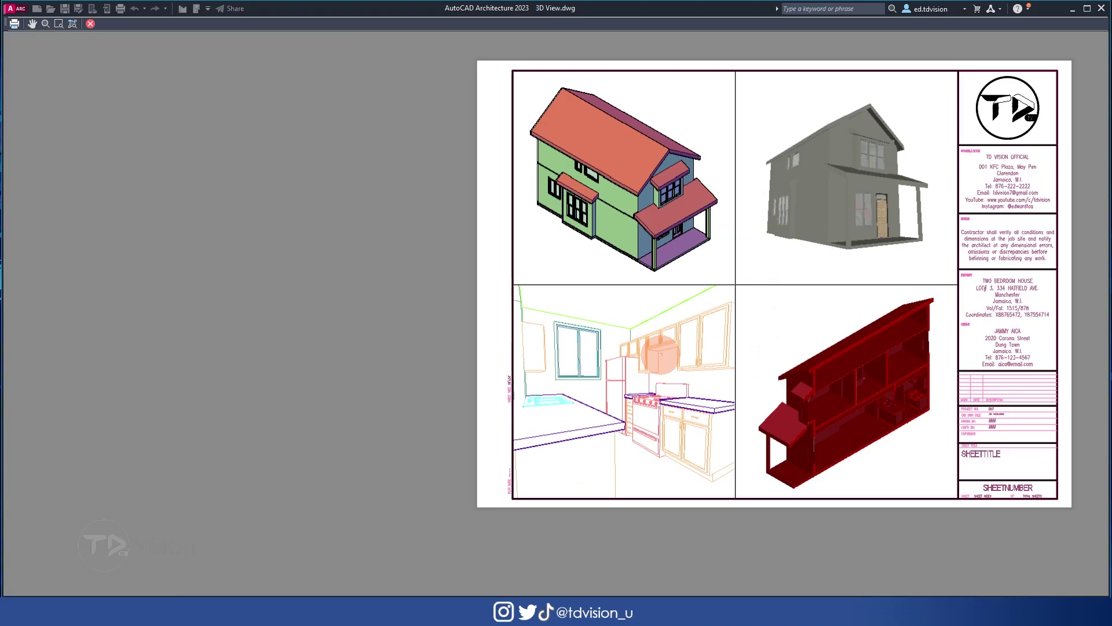
pyautogui.scroll(2, 716, 265)
pyautogui.moveTo(769, 294); pyautogui.dragTo(715, 293, button='middle')
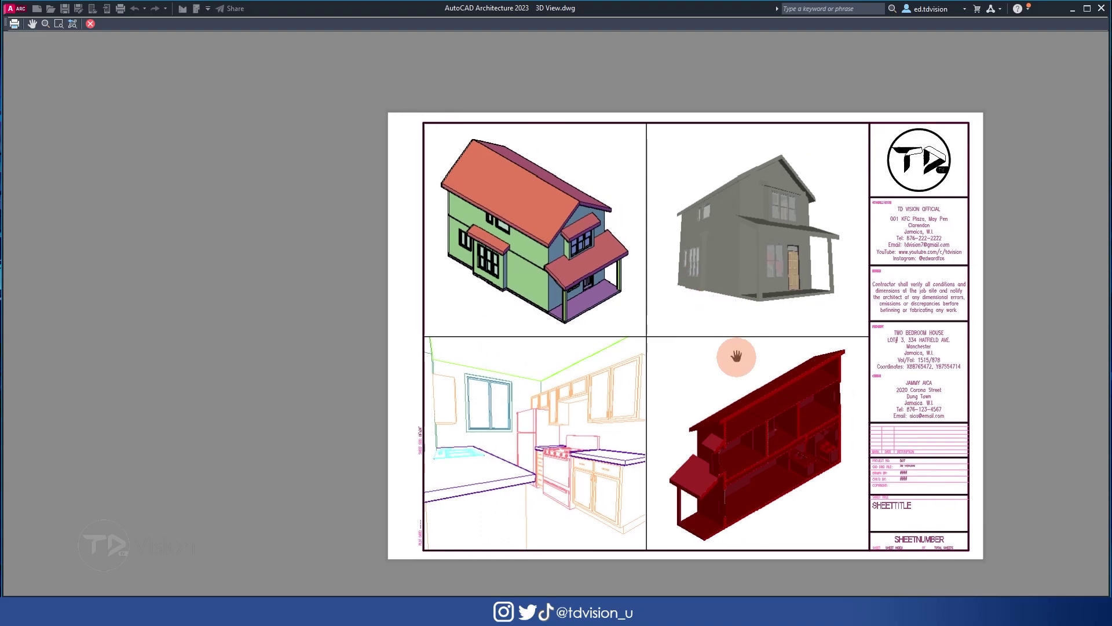
pyautogui.scroll(-2, 739, 371)
pyautogui.press('Escape')
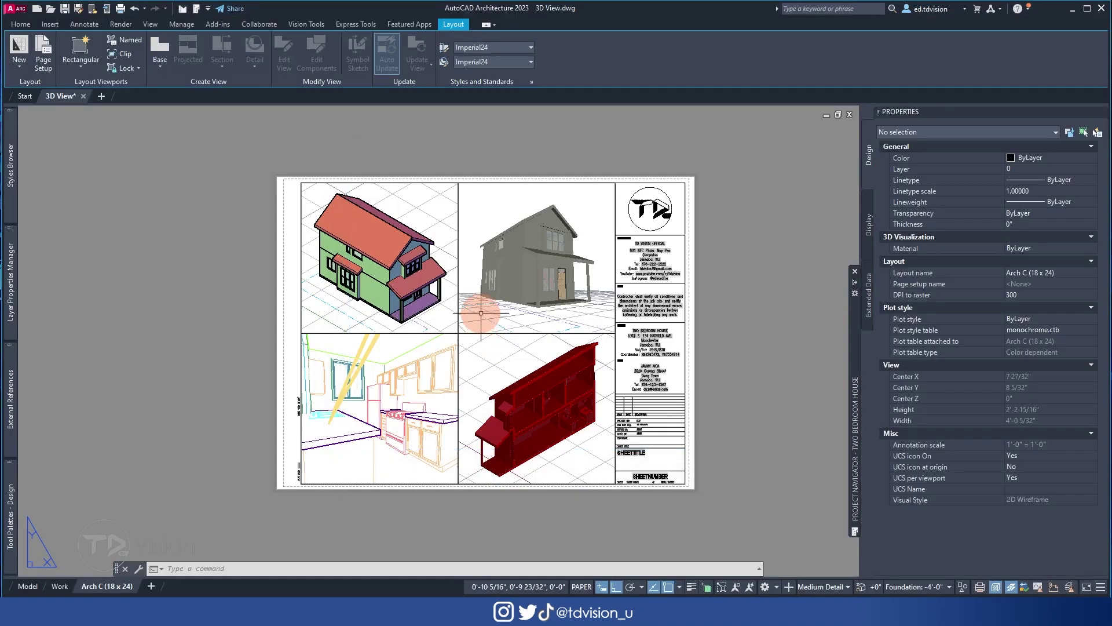
# - Set the kitchen perspective viewport's shade plot to Legacy hidden
pyautogui.click(325, 221)
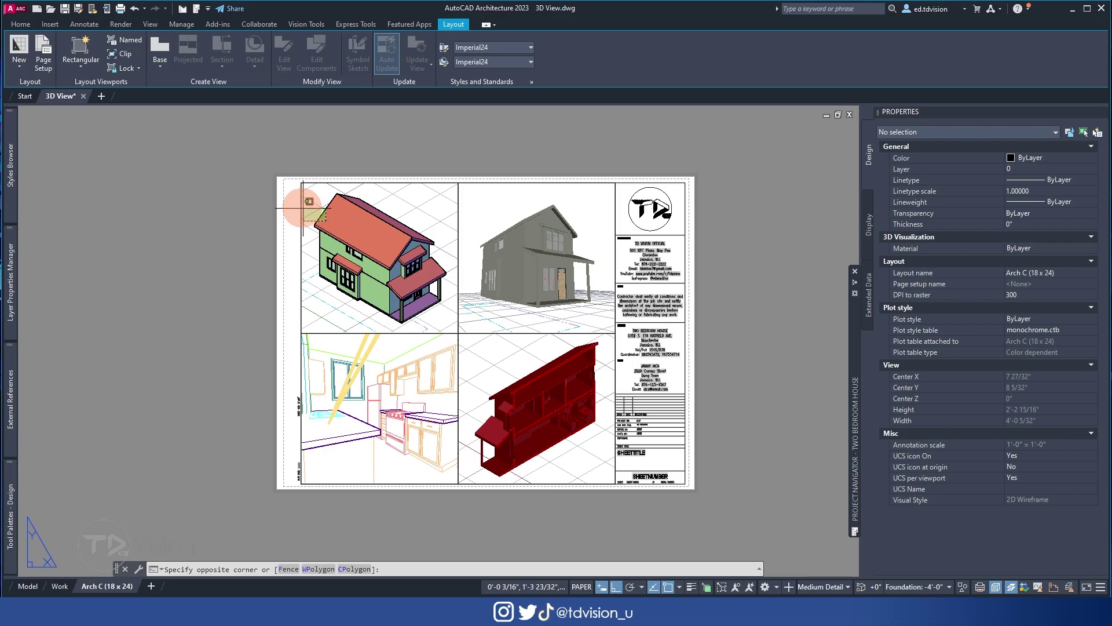
pyautogui.click(293, 204)
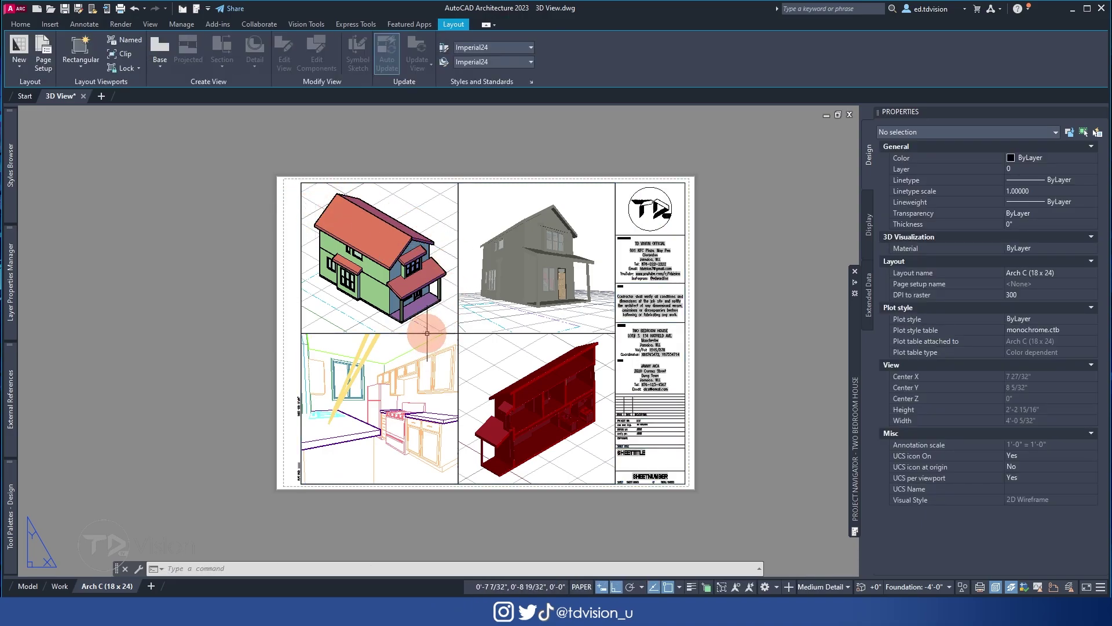
pyautogui.click(426, 333)
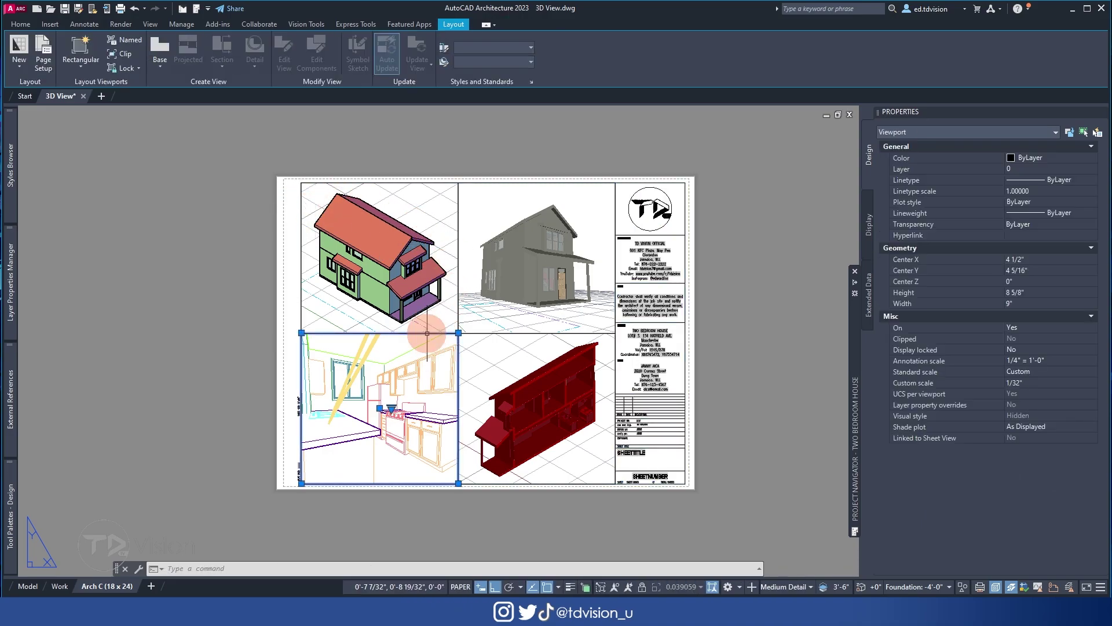
pyautogui.click(1037, 427)
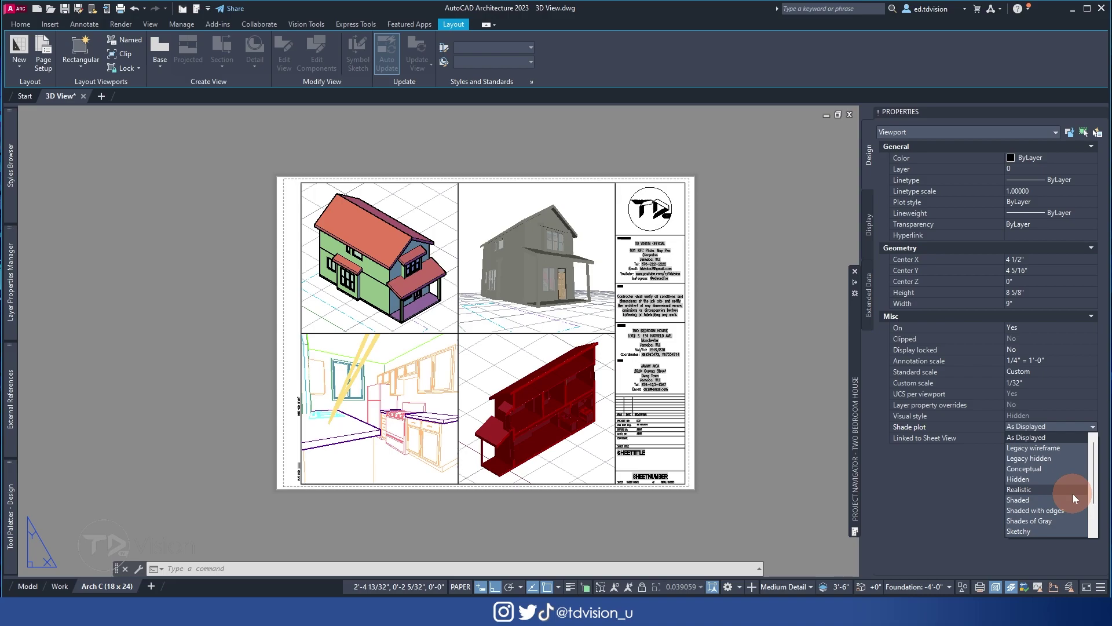
pyautogui.click(1050, 460)
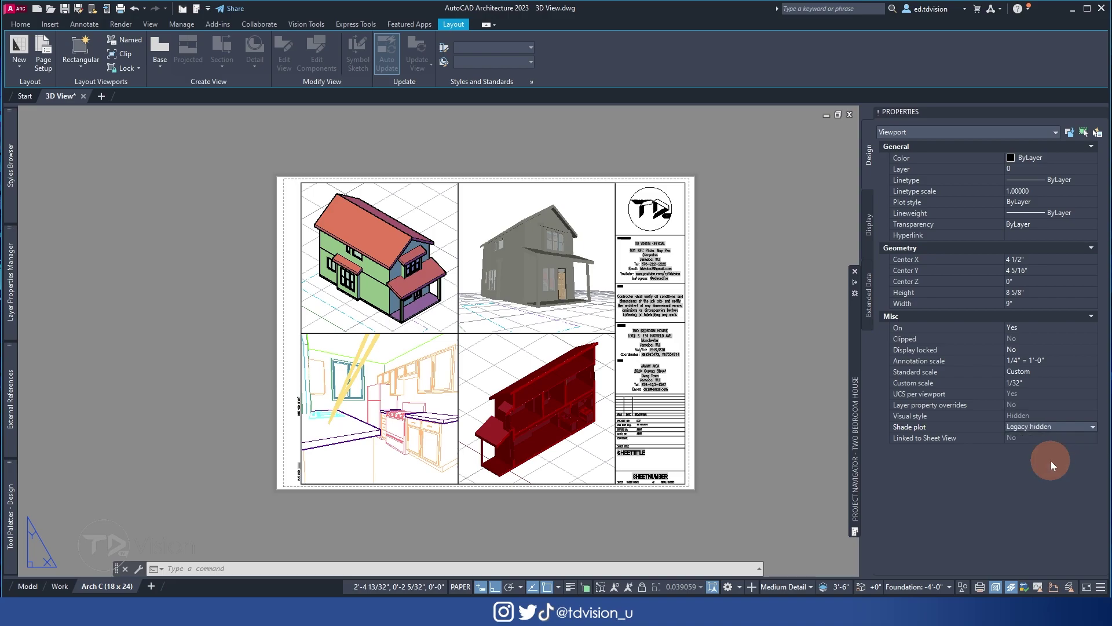
pyautogui.press('Escape')
pyautogui.press('Escape')
# - Set the shade plot of all four viewports together to Legacy hidden
pyautogui.click(535, 400)
pyautogui.click(383, 283)
pyautogui.click(1054, 427)
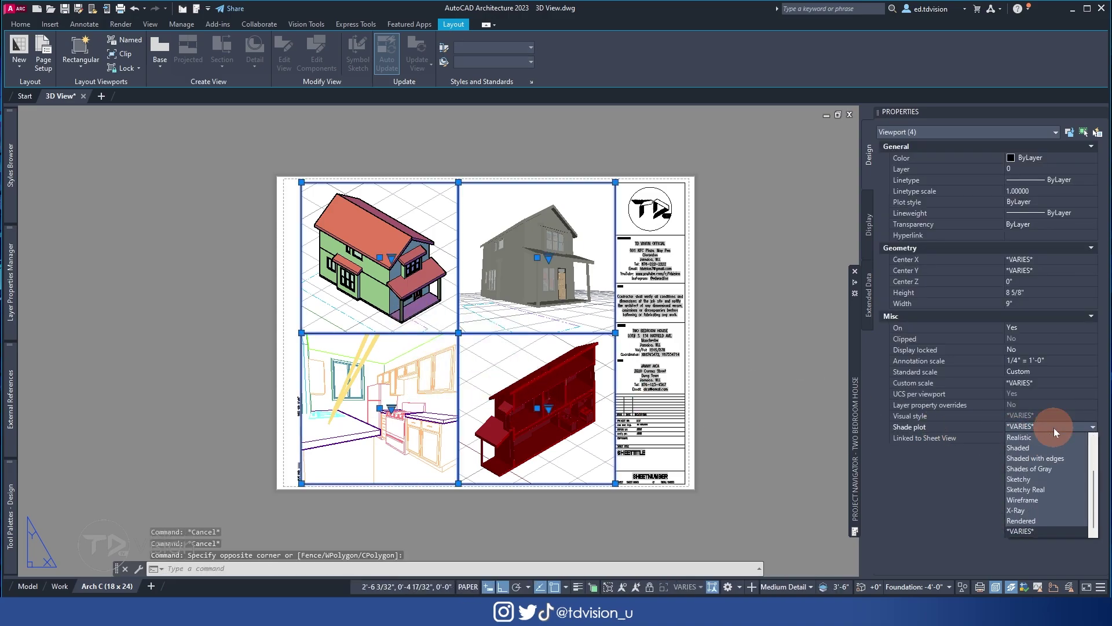
pyautogui.click(1051, 457)
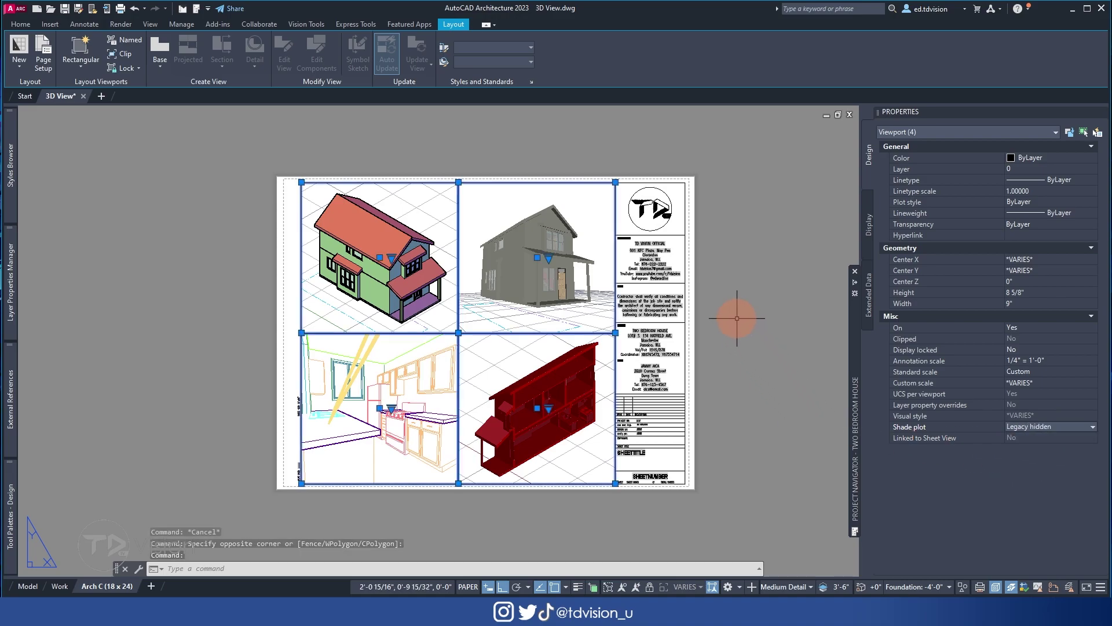
pyautogui.press('Escape')
pyautogui.press('Escape')
# - Preview the plot with the hidden-line setting and examine the linework of the exterior perspective and isometric views
pyautogui.hotkey('ctrl', 'p')
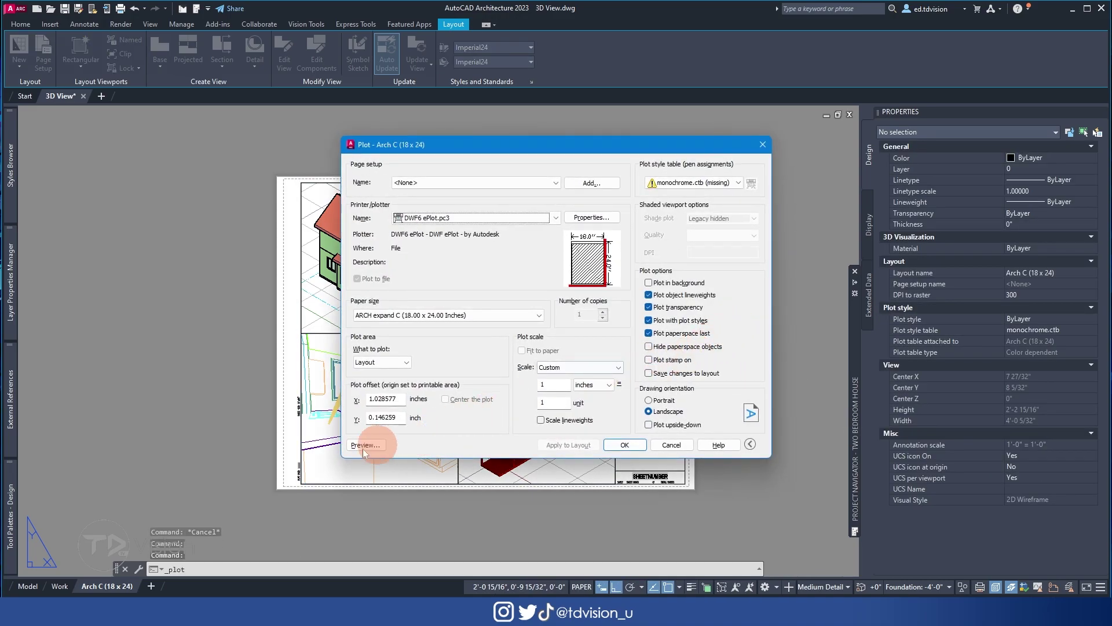
pyautogui.click(365, 444)
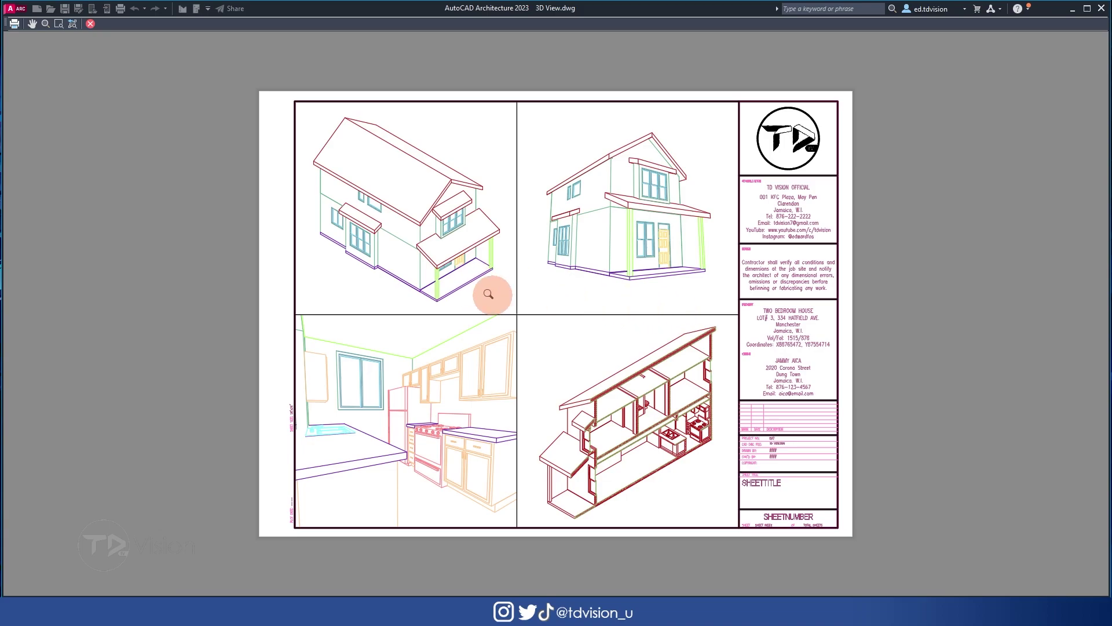
pyautogui.scroll(8, 422, 223)
pyautogui.scroll(-5, 410, 211)
pyautogui.scroll(4, 726, 246)
pyautogui.scroll(4, 727, 246)
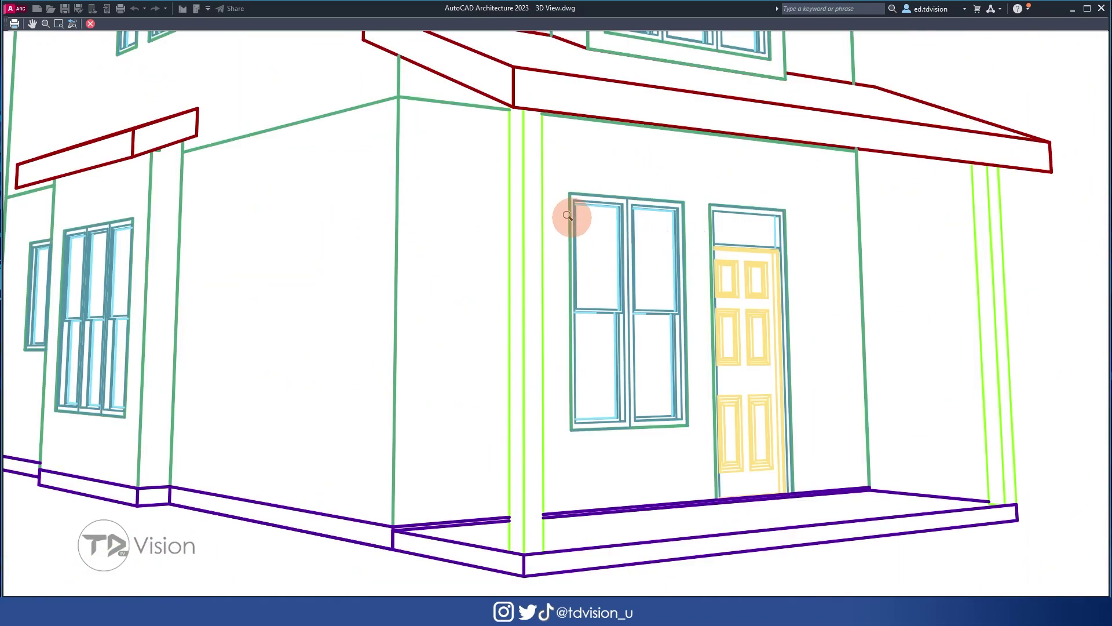
pyautogui.scroll(-4, 524, 164)
pyautogui.moveTo(253, 228); pyautogui.dragTo(713, 255, button='middle')
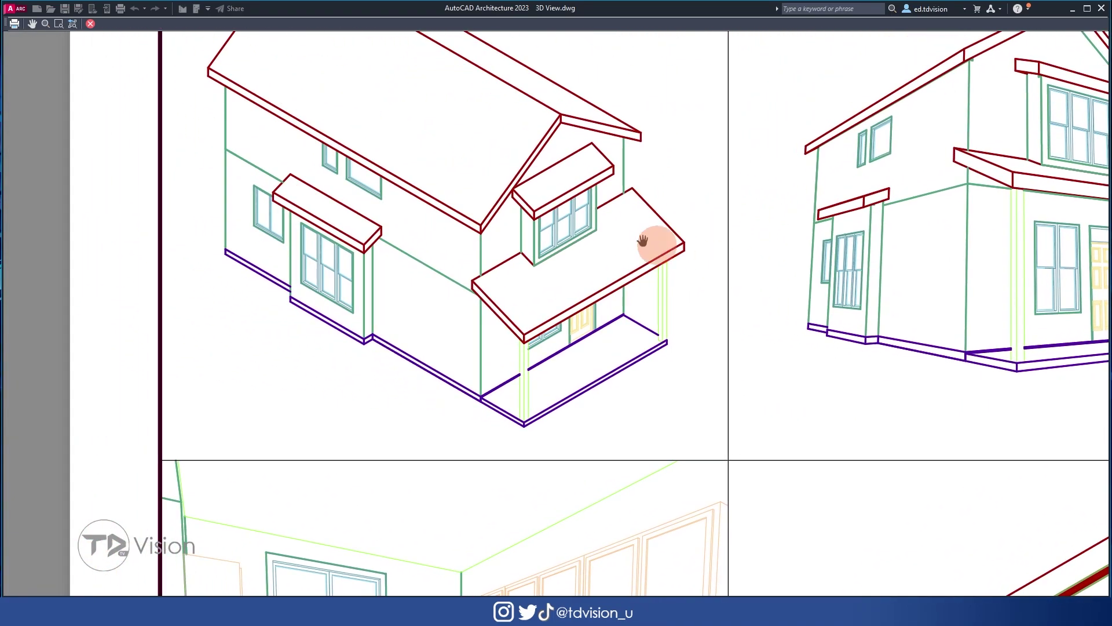
pyautogui.scroll(5, 484, 299)
pyautogui.scroll(-6, 437, 246)
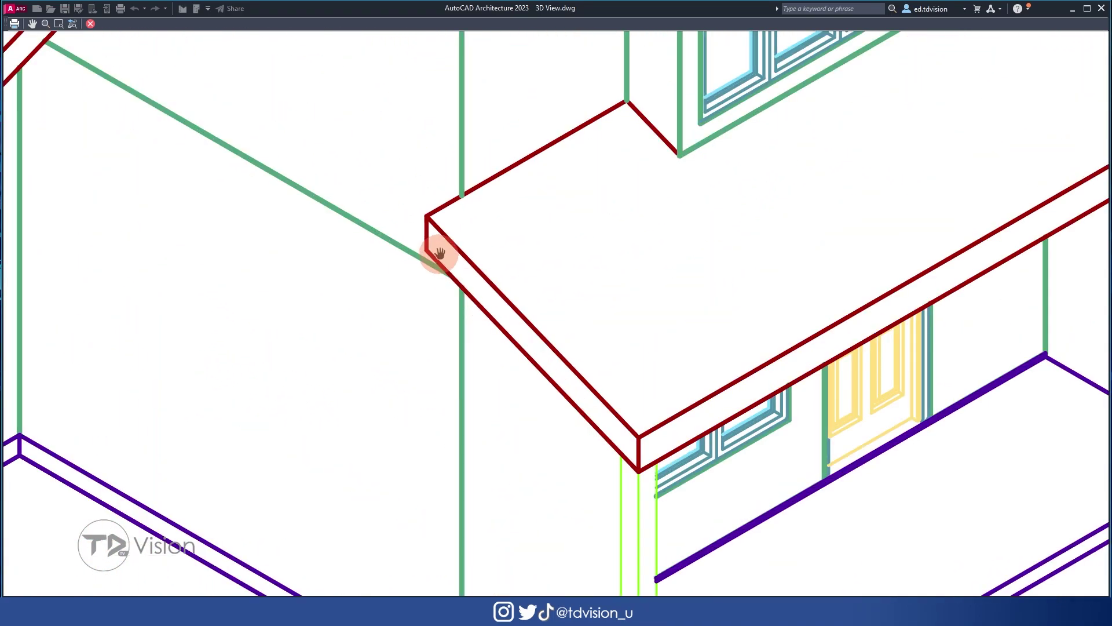
pyautogui.scroll(3, 553, 350)
pyautogui.scroll(6, 578, 293)
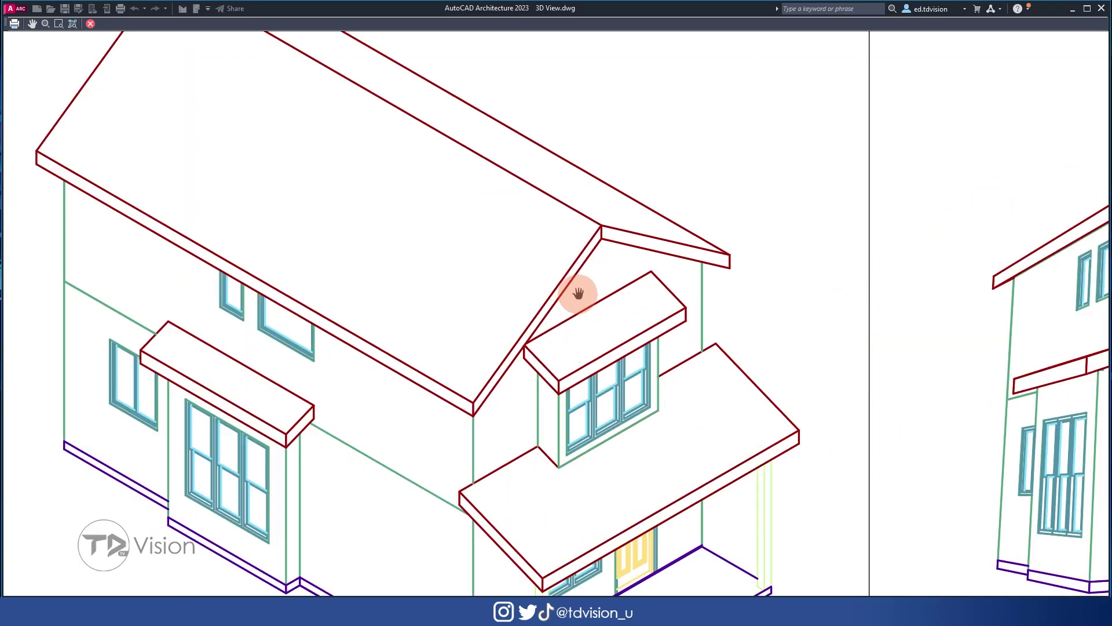
pyautogui.scroll(-7, 578, 310)
pyautogui.scroll(2, 711, 468)
# - Examine the linework of the lower views in the plot preview and return to the plot settings
pyautogui.moveTo(711, 468); pyautogui.dragTo(707, 186, button='middle')
pyautogui.scroll(5, 787, 248)
pyautogui.scroll(-6, 787, 272)
pyautogui.scroll(5, 459, 288)
pyautogui.scroll(-6, 494, 329)
pyautogui.scroll(5, 588, 161)
pyautogui.scroll(-5, 588, 162)
pyautogui.press('Escape')
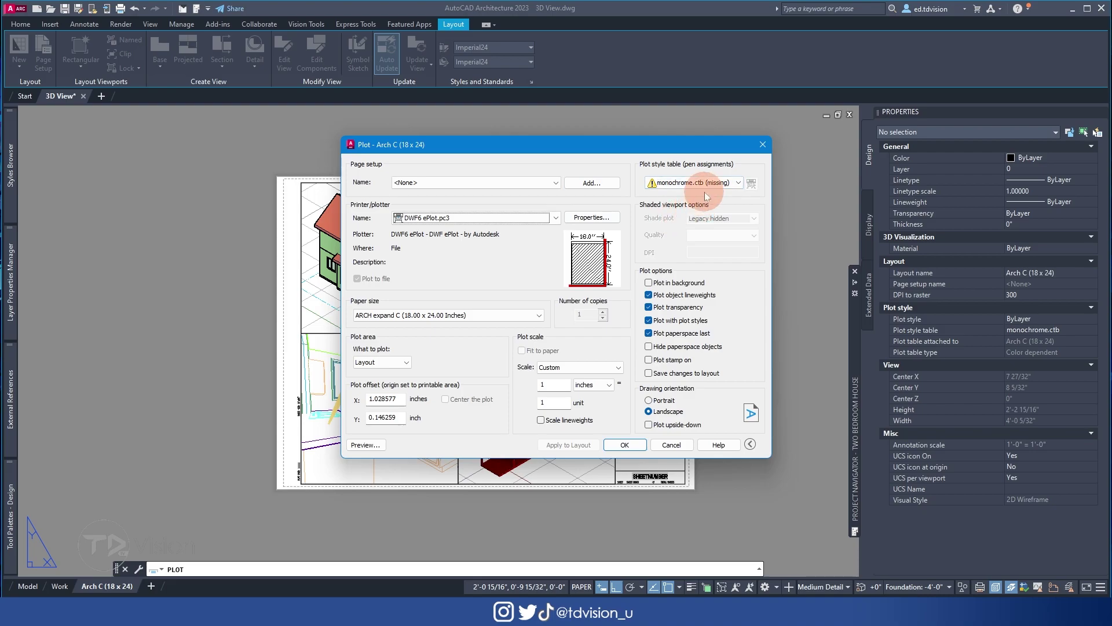
# - Look through the available plot style tables in the plot settings and leave the plot setup
pyautogui.click(718, 185)
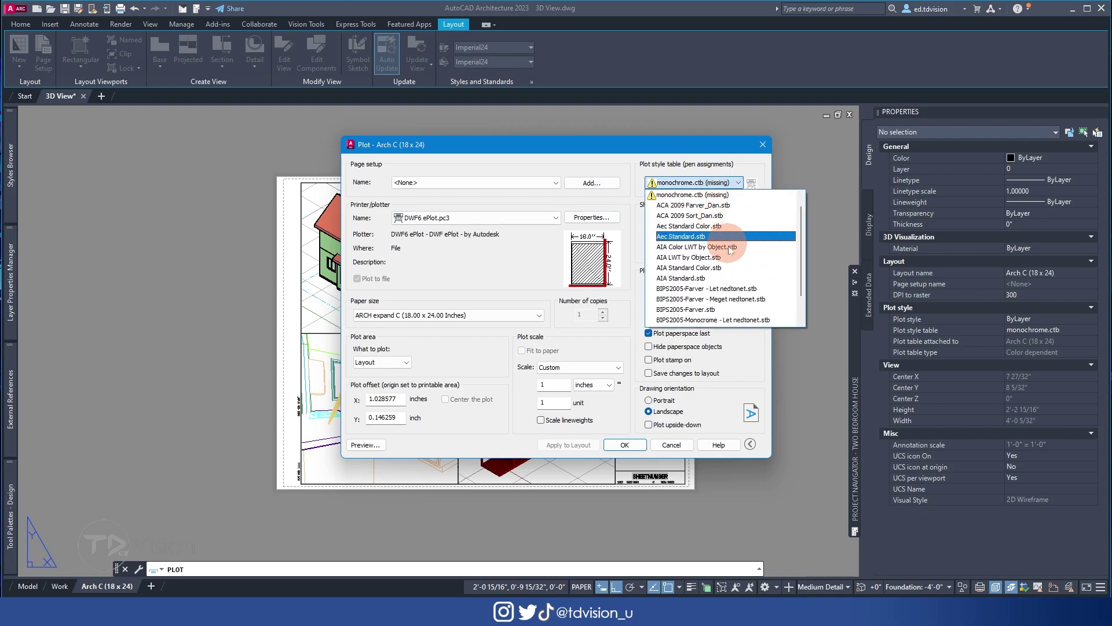
pyautogui.scroll(-1, 730, 249)
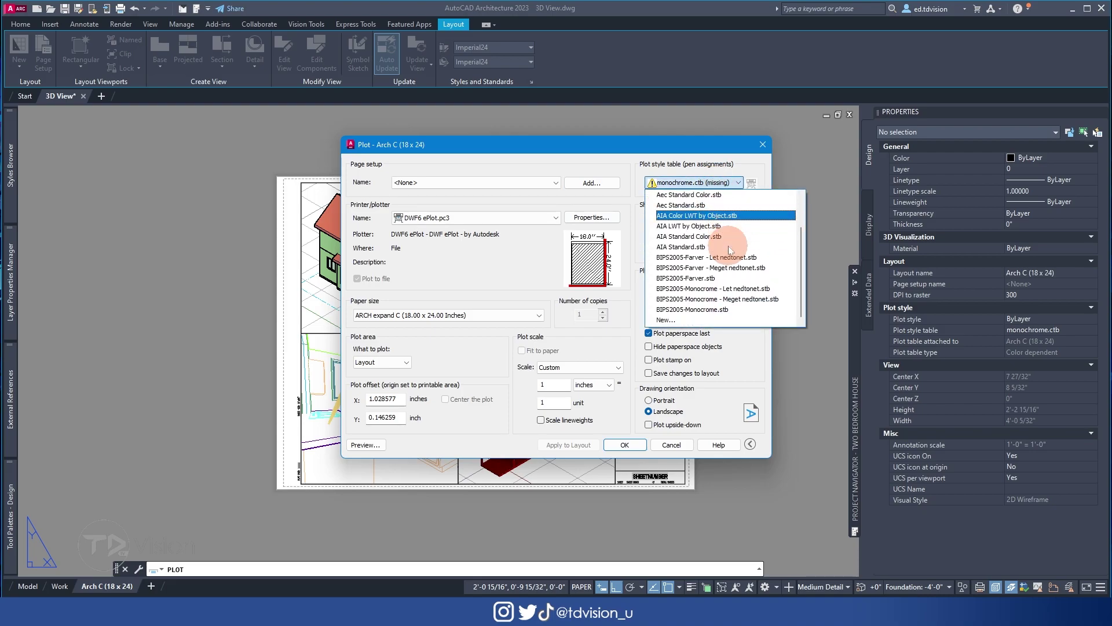
pyautogui.scroll(2, 729, 232)
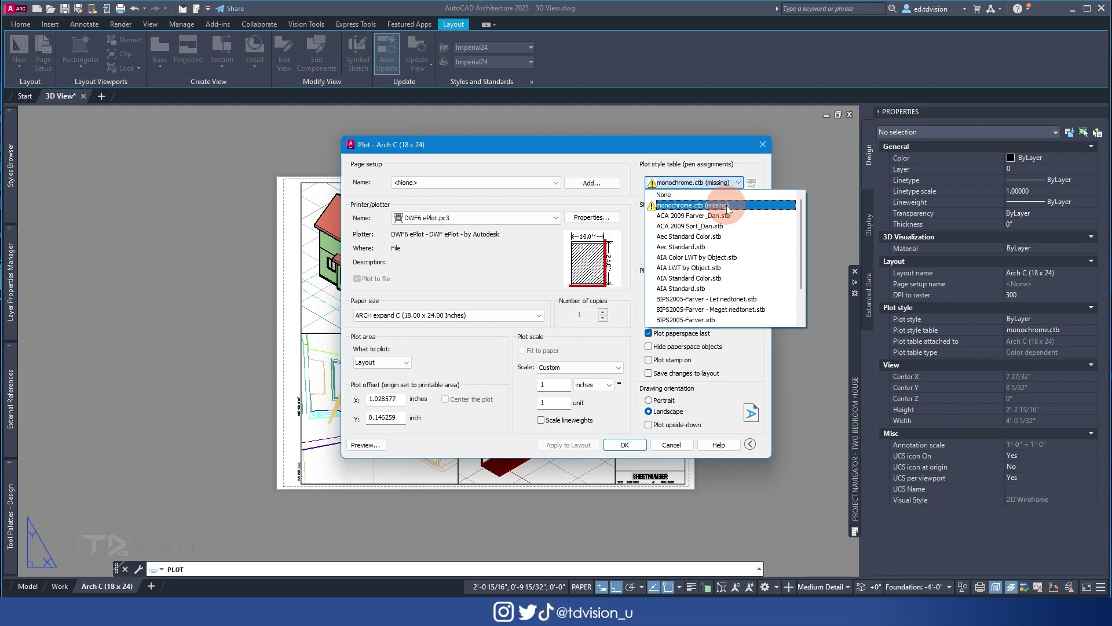
pyautogui.click(727, 205)
pyautogui.press('Escape')
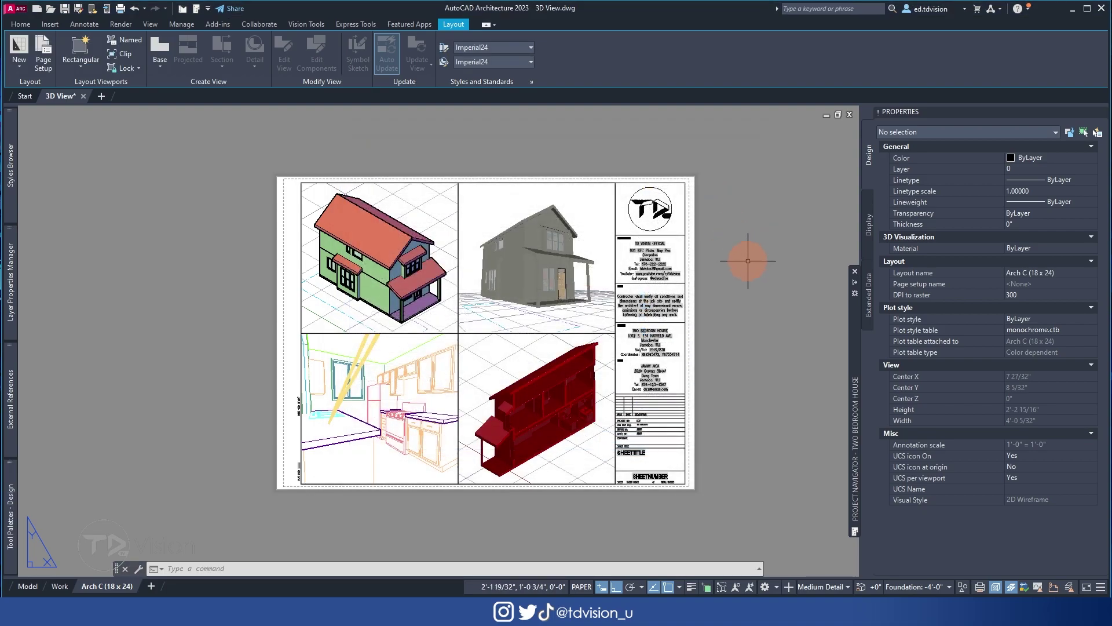
# - Convert the drawing from named plot styles to color-dependent plot styles
pyautogui.write('conv')
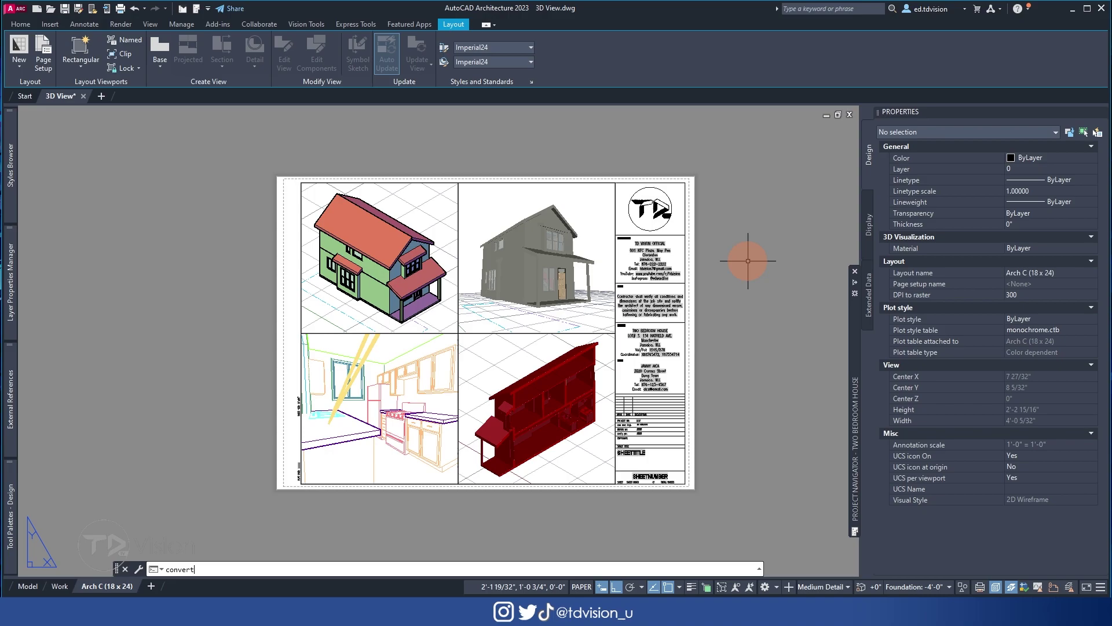
pyautogui.write('ert')
pyautogui.click(217, 472)
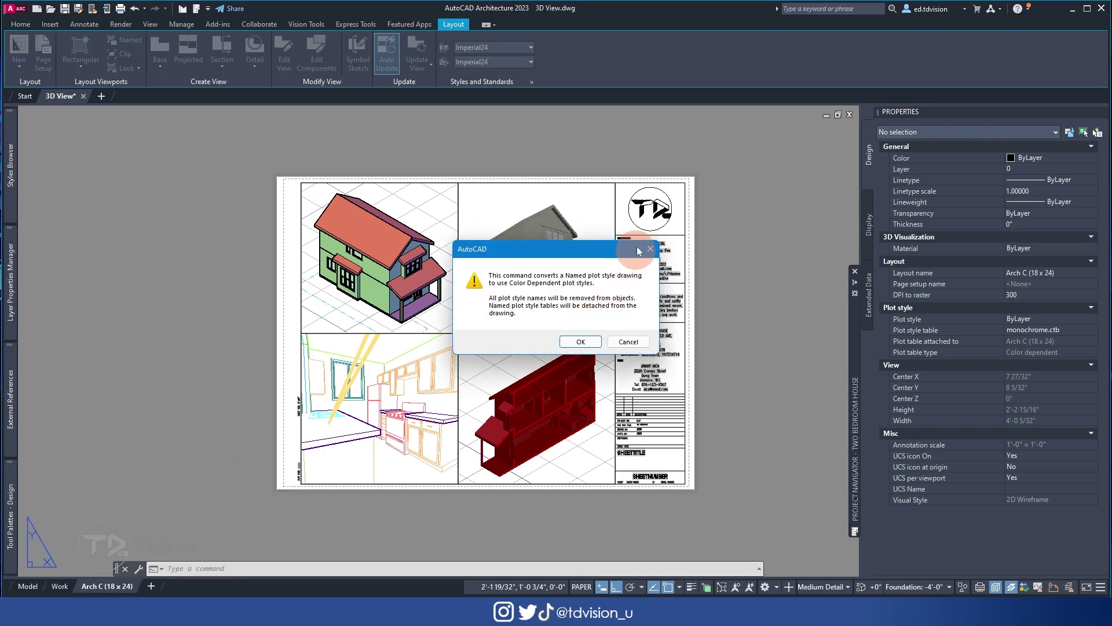
pyautogui.click(579, 342)
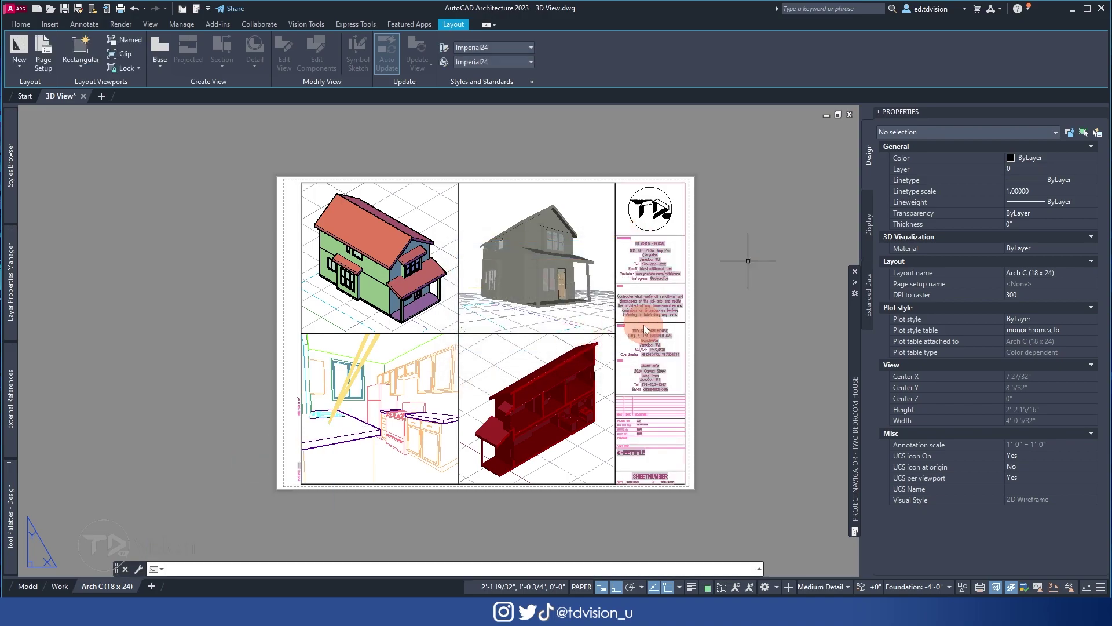
# - Assign the monochrome.ctb plot style table in the plot settings of the Arch C sheet
pyautogui.hotkey('ctrl', 'p')
pyautogui.click(693, 183)
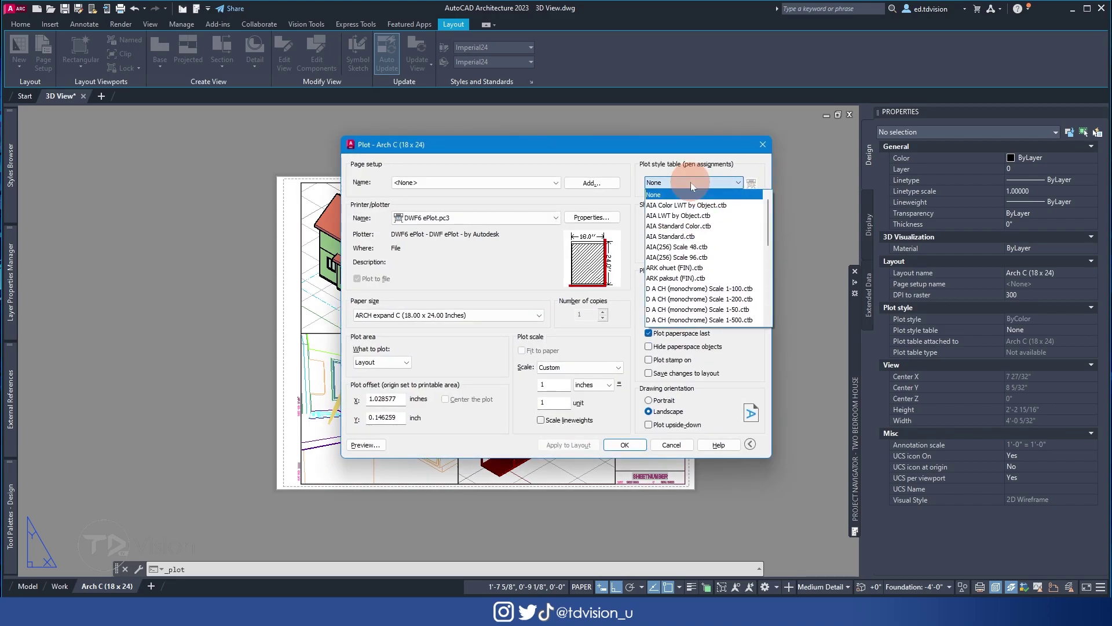
pyautogui.scroll(-2, 697, 266)
pyautogui.scroll(-4, 697, 267)
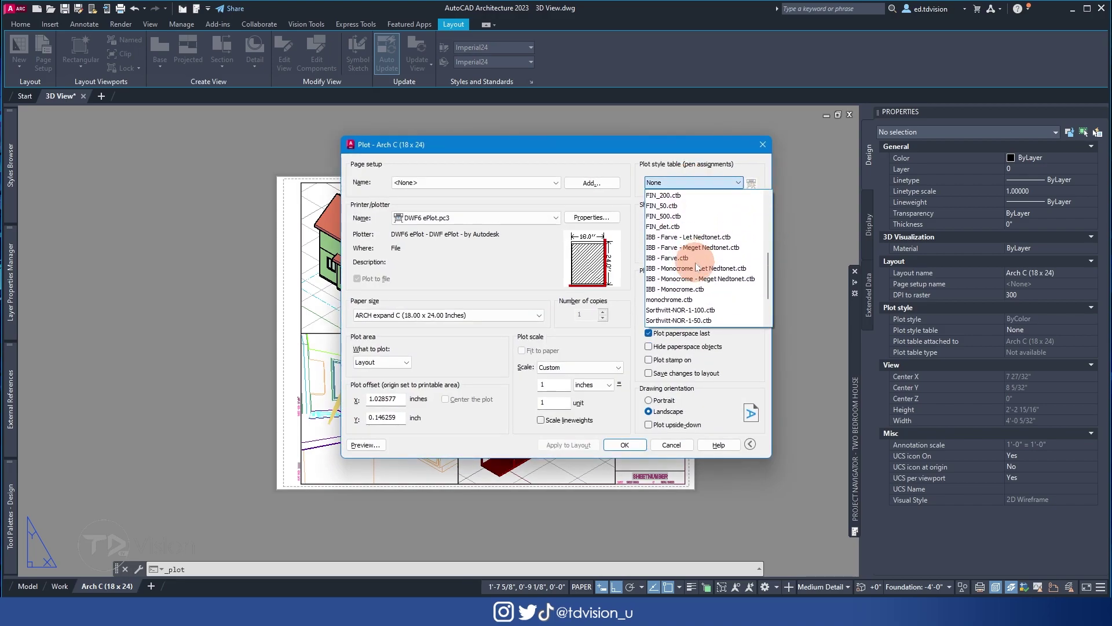
pyautogui.click(686, 292)
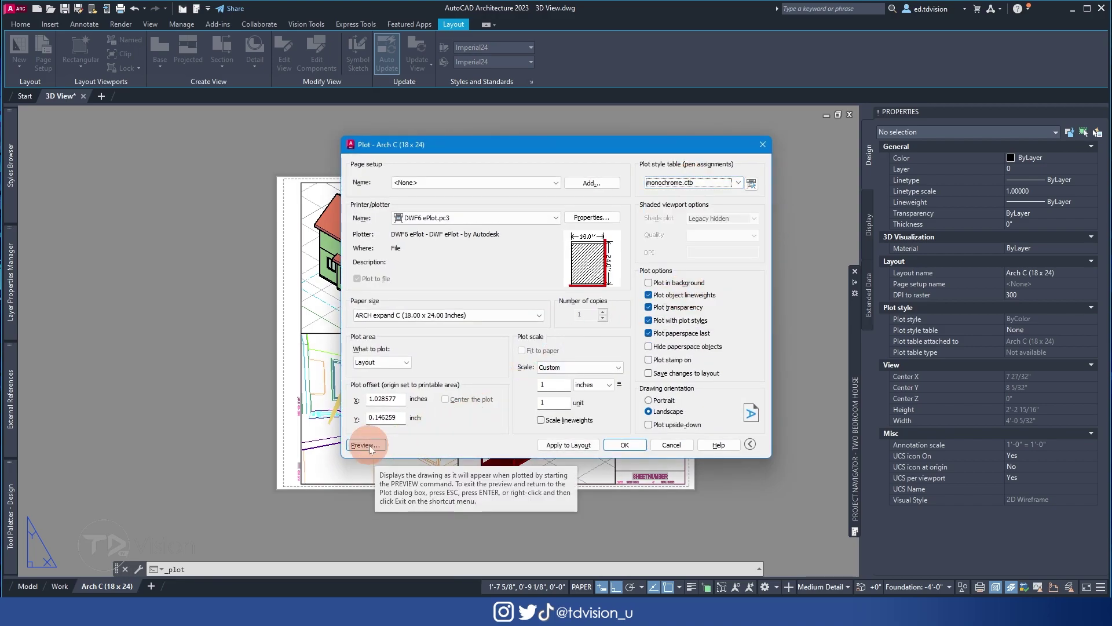
# - Set the plotter to DWG To PDF.pc3 and apply the plot settings to the layout
pyautogui.click(479, 218)
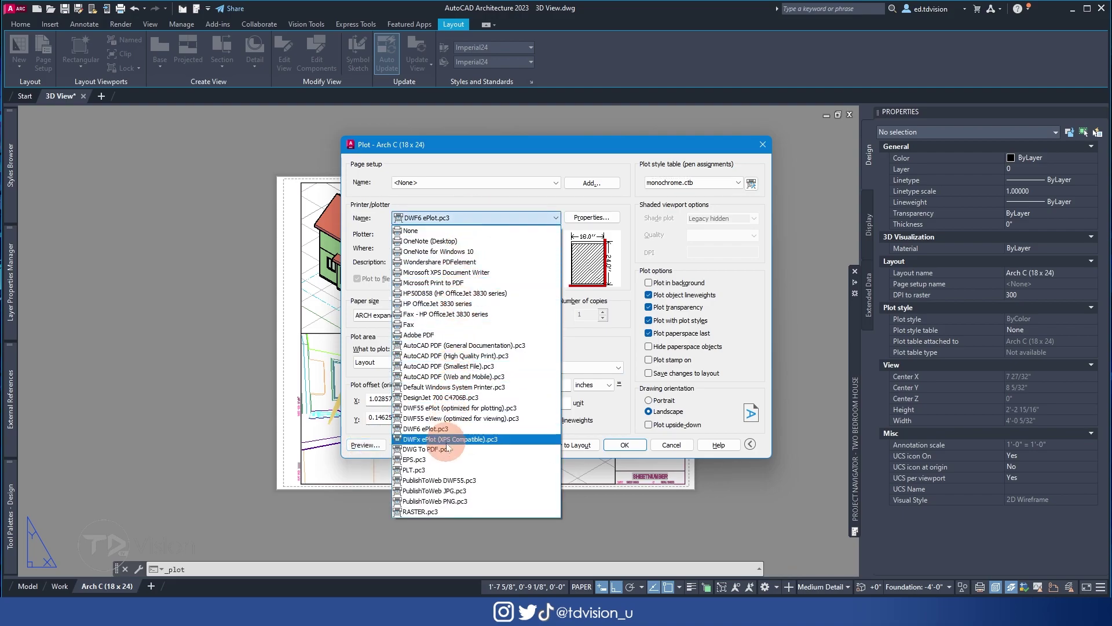
pyautogui.click(427, 448)
pyautogui.click(586, 452)
# - Preview the monochrome plot and examine the linework of the isometric and exterior perspective views
pyautogui.click(365, 444)
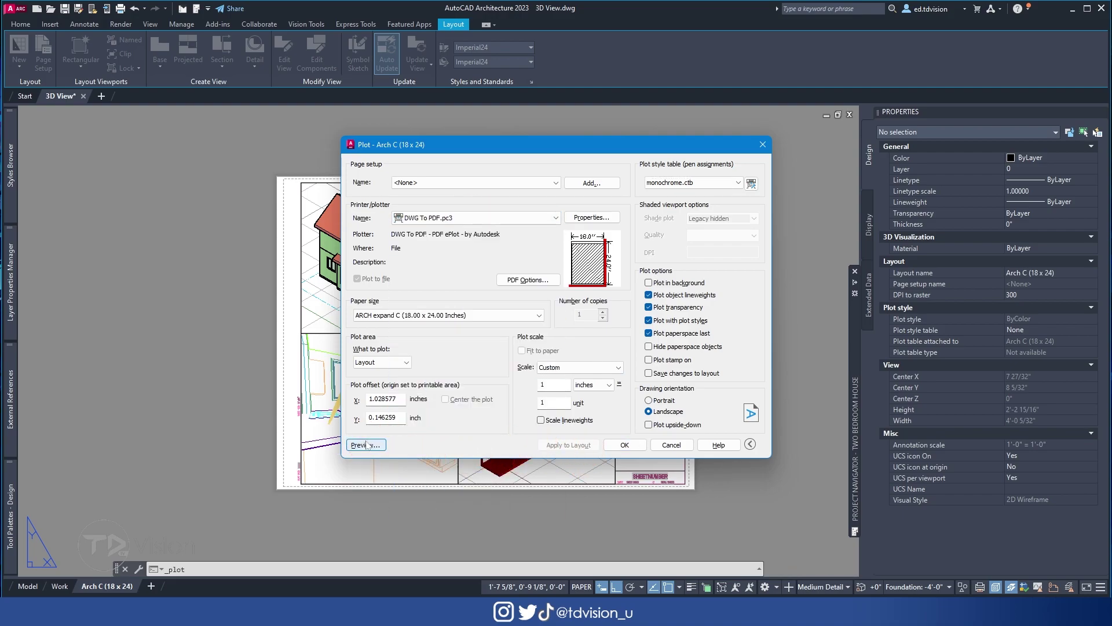
pyautogui.scroll(6, 422, 201)
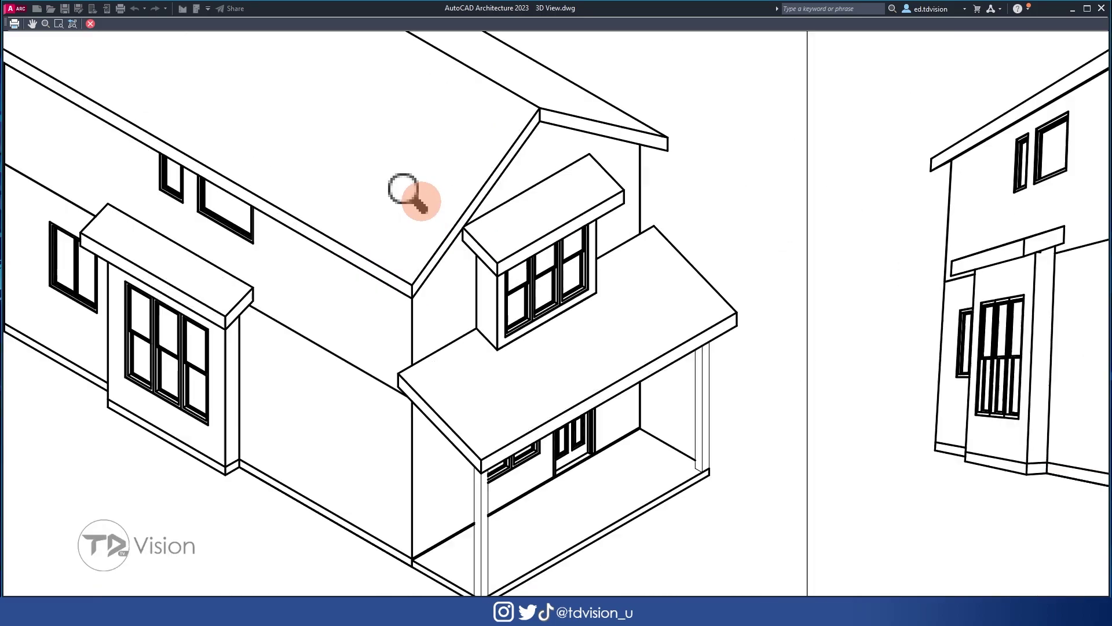
pyautogui.scroll(-4, 423, 202)
pyautogui.scroll(6, 753, 215)
pyautogui.scroll(-4, 695, 180)
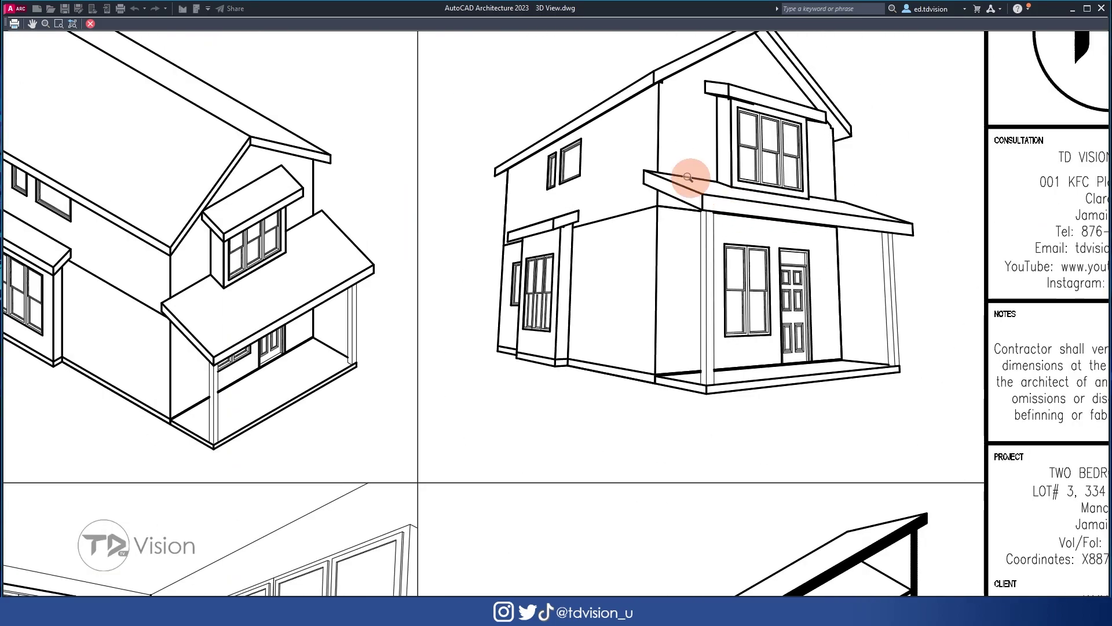
pyautogui.moveTo(692, 173); pyautogui.dragTo(698, 231, button='middle')
pyautogui.scroll(2, 735, 184)
pyautogui.scroll(-2, 734, 185)
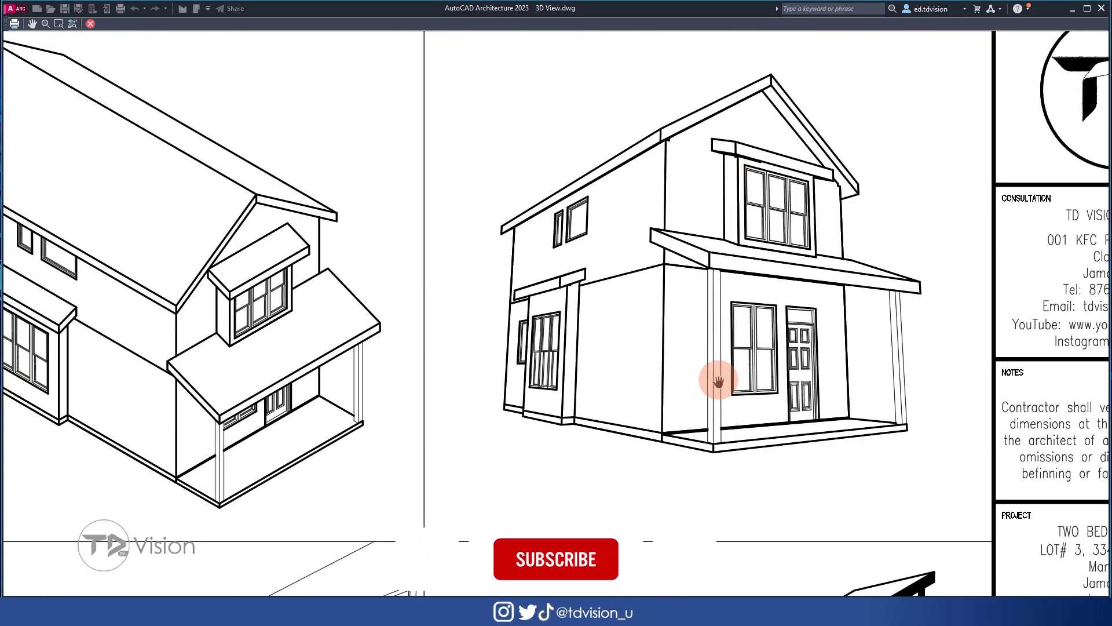
# - Examine the linework of the kitchen and section views and the whole sheet in the plot preview
pyautogui.scroll(-3, 717, 362)
pyautogui.moveTo(717, 363); pyautogui.dragTo(720, 159, button='middle')
pyautogui.scroll(1, 773, 321)
pyautogui.scroll(1, 774, 320)
pyautogui.scroll(-4, 720, 268)
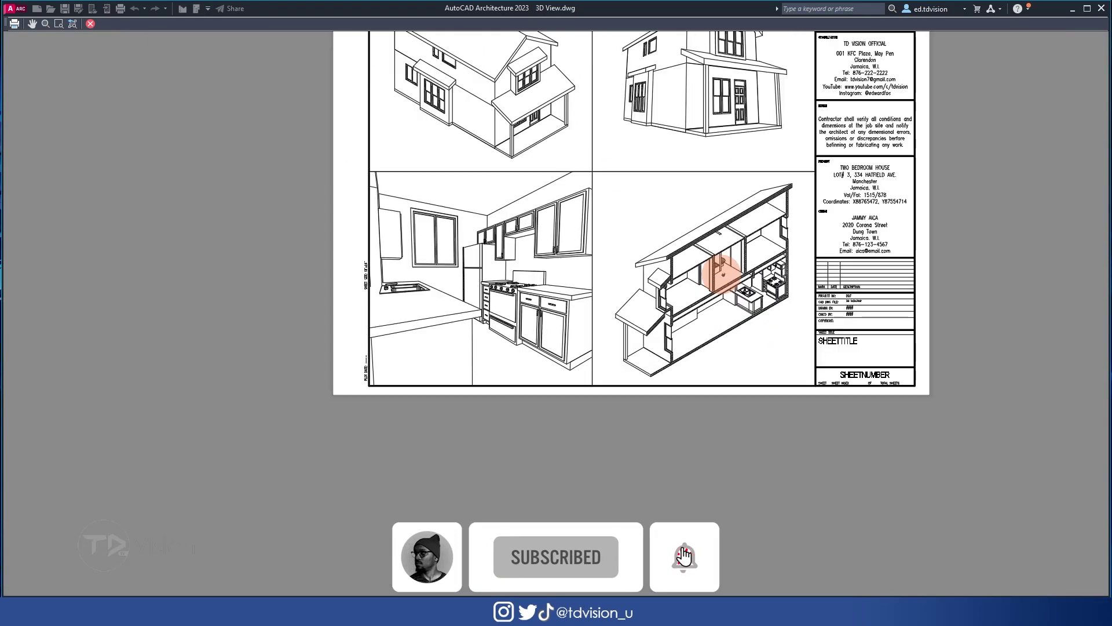
pyautogui.scroll(4, 570, 271)
pyautogui.scroll(-4, 571, 270)
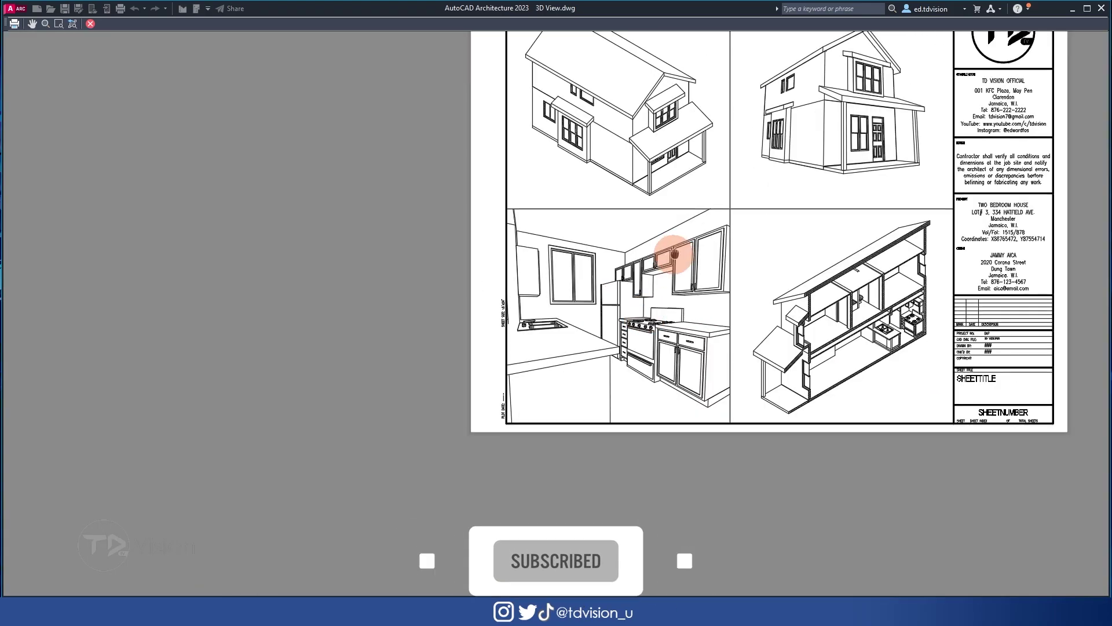
pyautogui.scroll(-1, 670, 248)
pyautogui.moveTo(739, 298); pyautogui.dragTo(704, 287, button='middle')
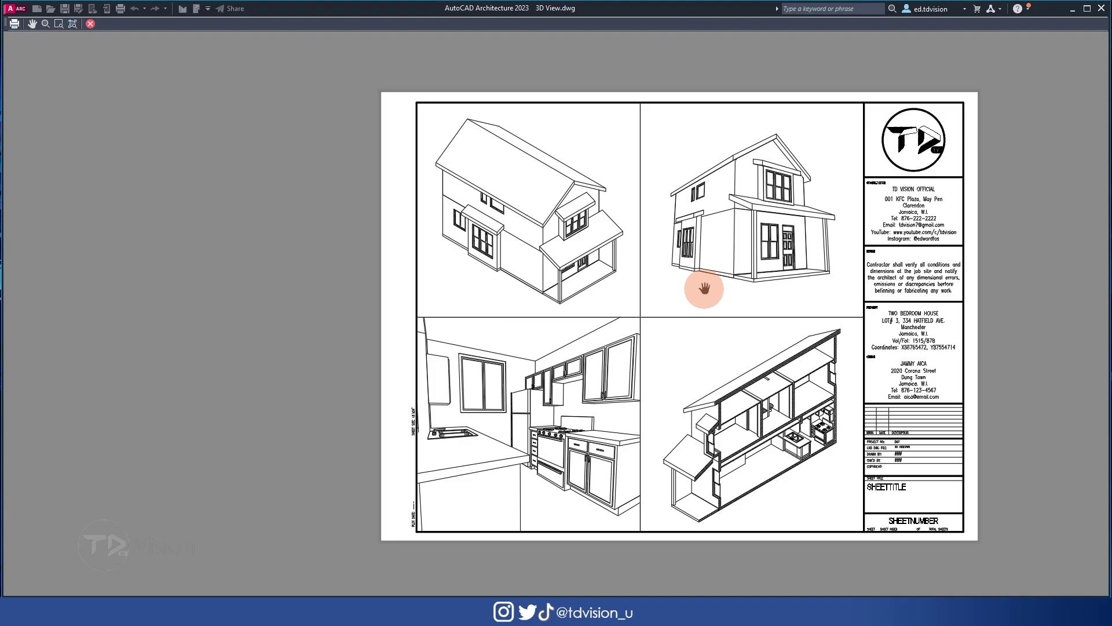
# - Inspect the isometric view and overall sheet again in the preview, and leave the preview and plot settings
pyautogui.scroll(4, 467, 149)
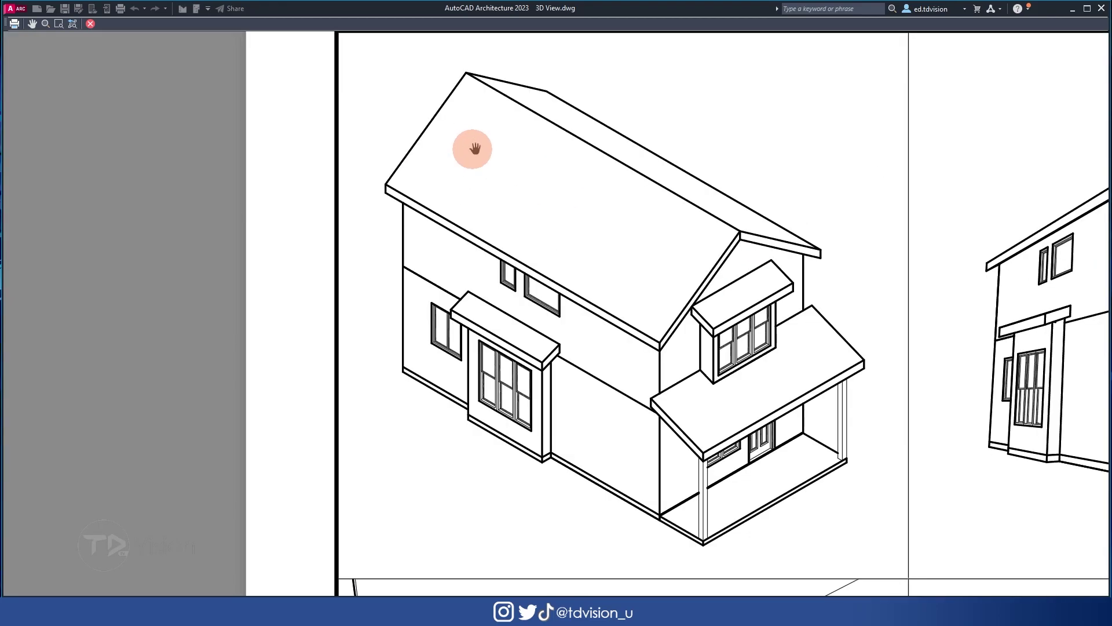
pyautogui.scroll(-4, 823, 400)
pyautogui.moveTo(876, 372); pyautogui.dragTo(752, 243, button='middle')
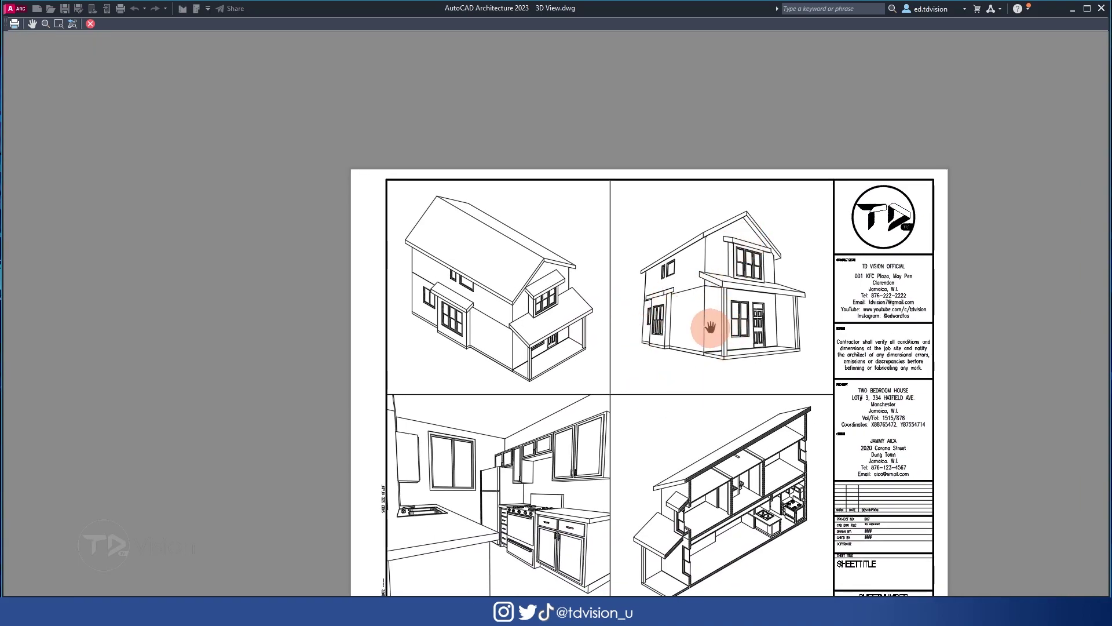
pyautogui.scroll(2, 709, 318)
pyautogui.press('Escape')
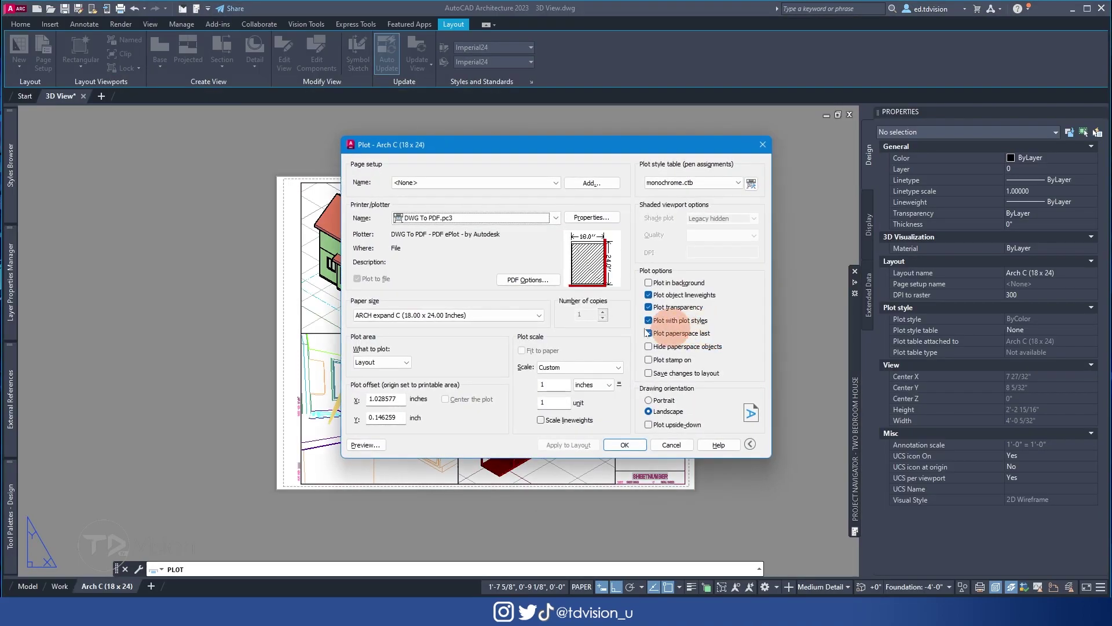
pyautogui.press('Escape')
# - Set the exterior perspective viewport's shade plot to Realistic, review the other shade plot options, and deselect the viewport
pyautogui.scroll(-2, 539, 232)
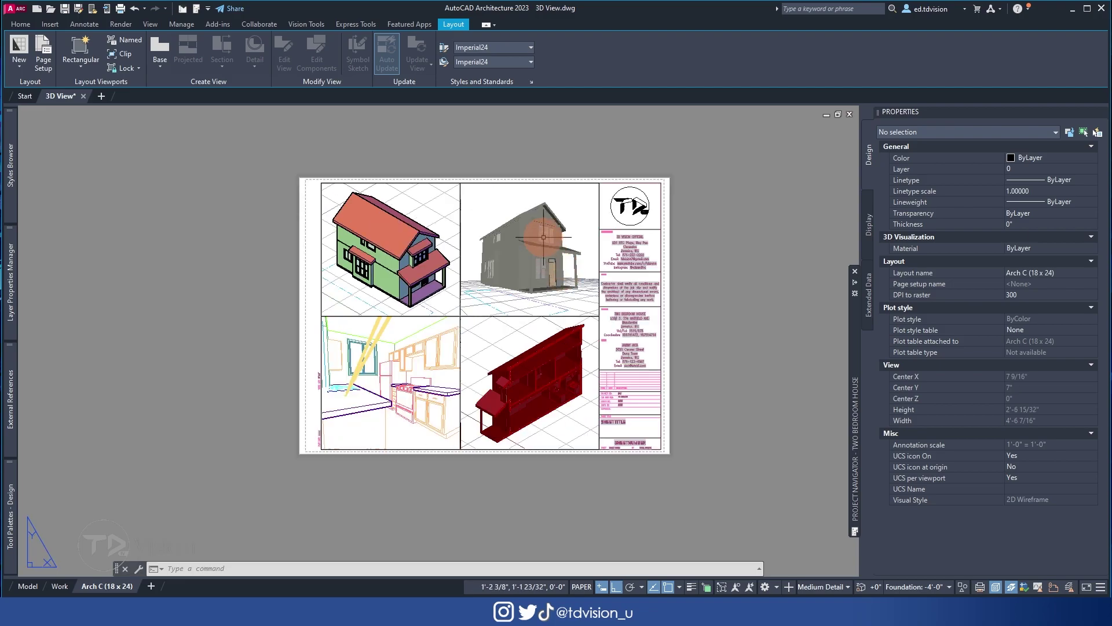
pyautogui.scroll(2, 556, 174)
pyautogui.click(560, 157)
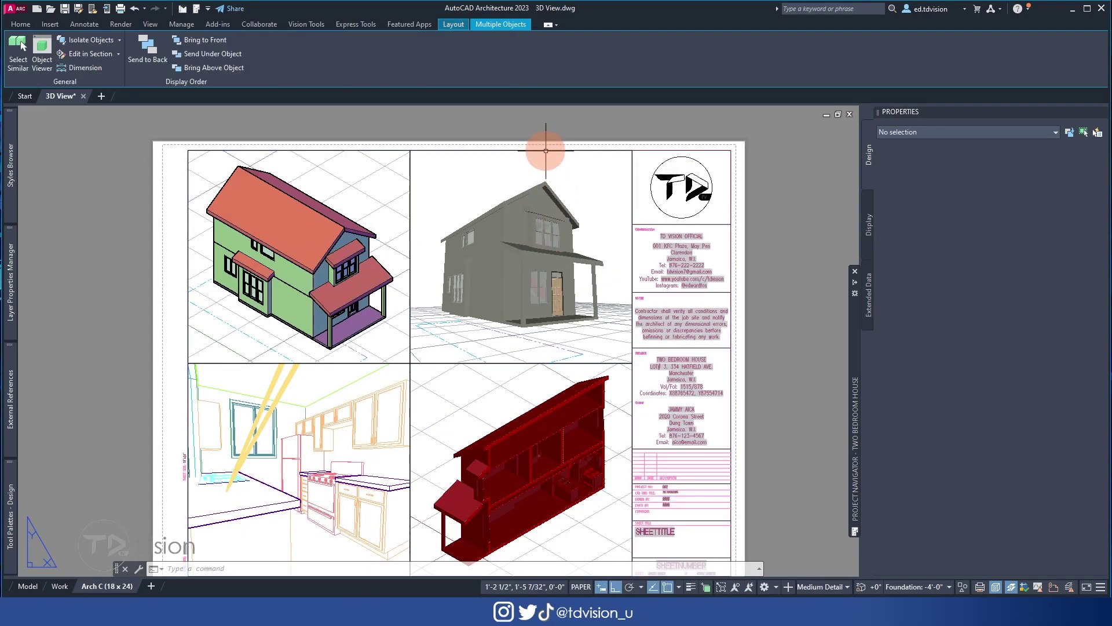
pyautogui.press('Escape')
pyautogui.click(444, 362)
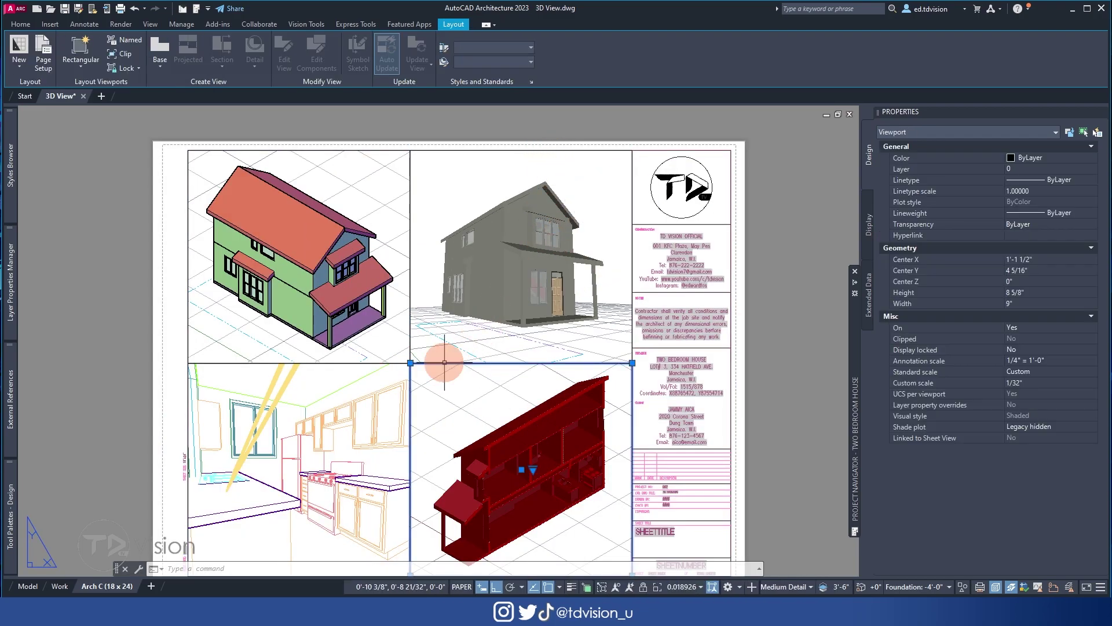
pyautogui.click(444, 362)
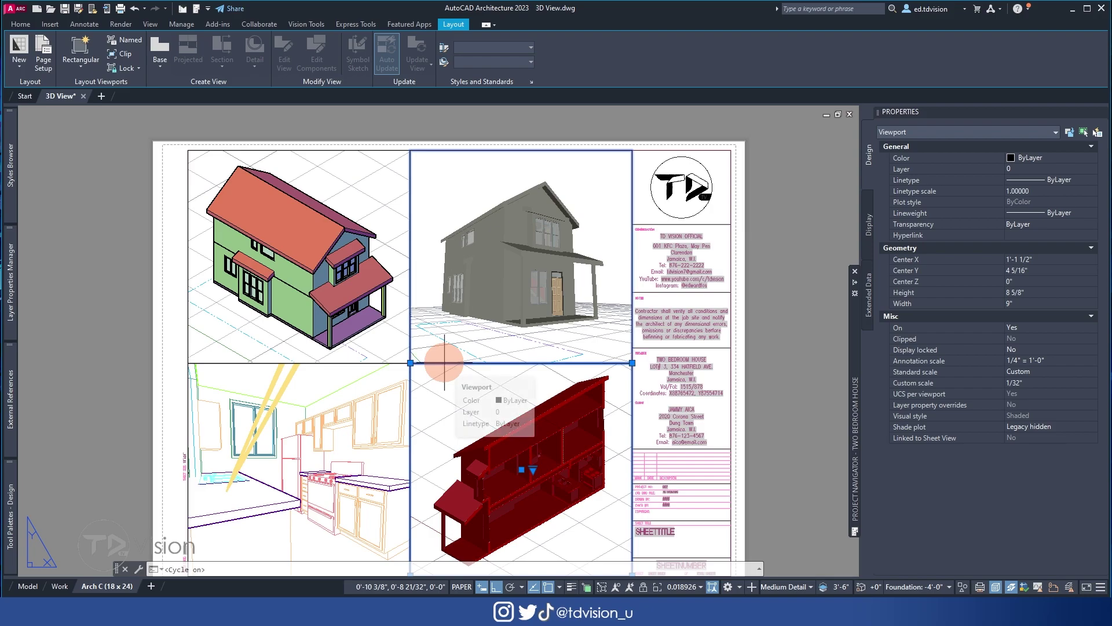
pyautogui.click(1061, 426)
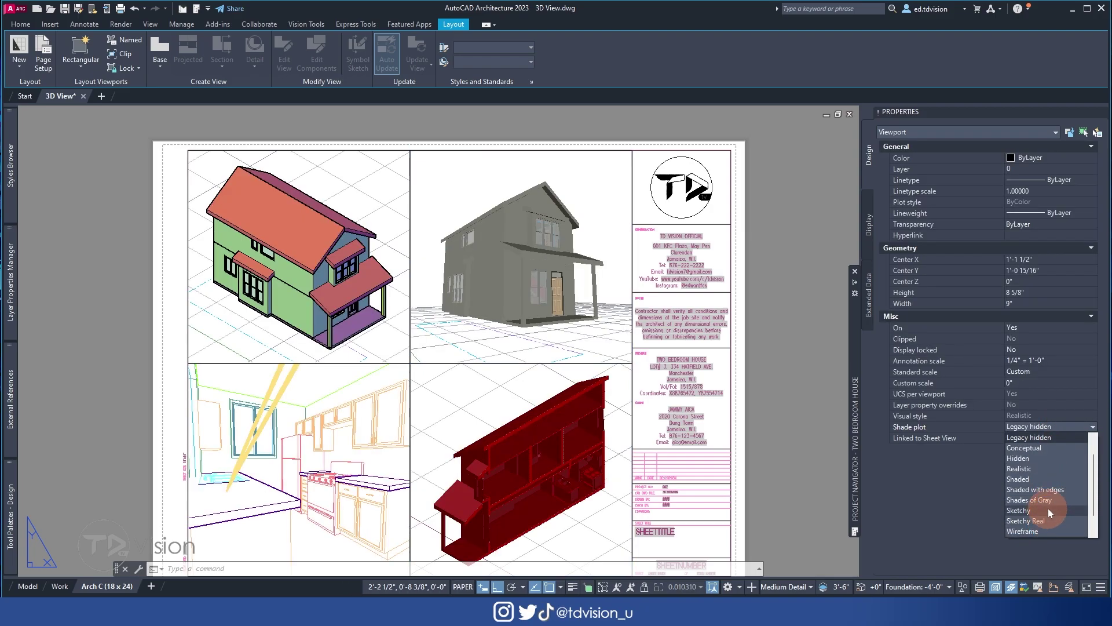
pyautogui.click(1048, 468)
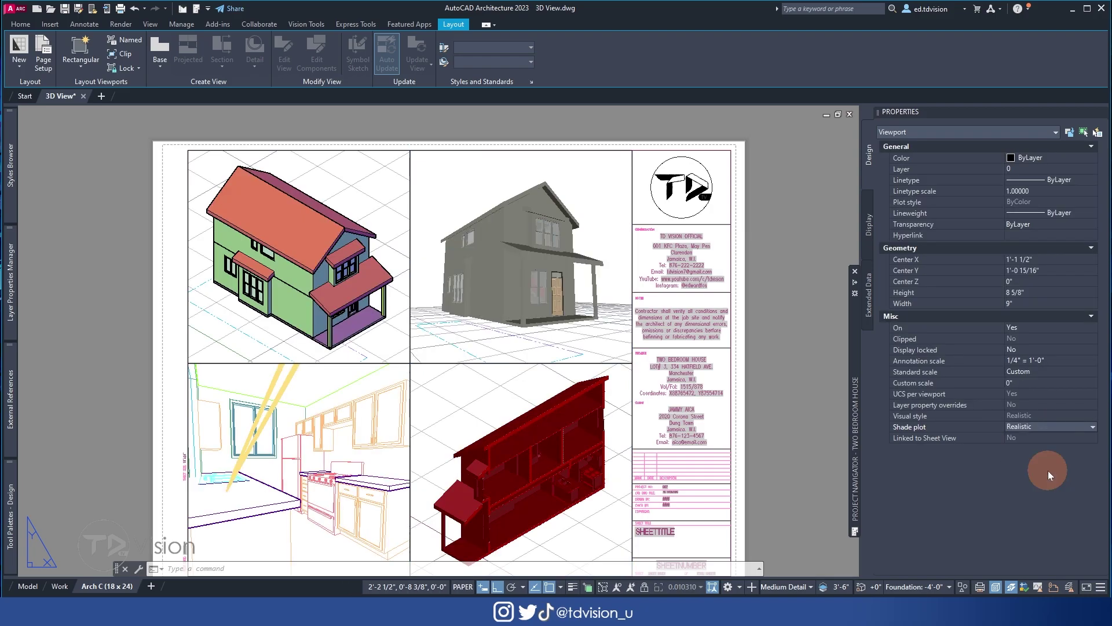
pyautogui.click(1070, 429)
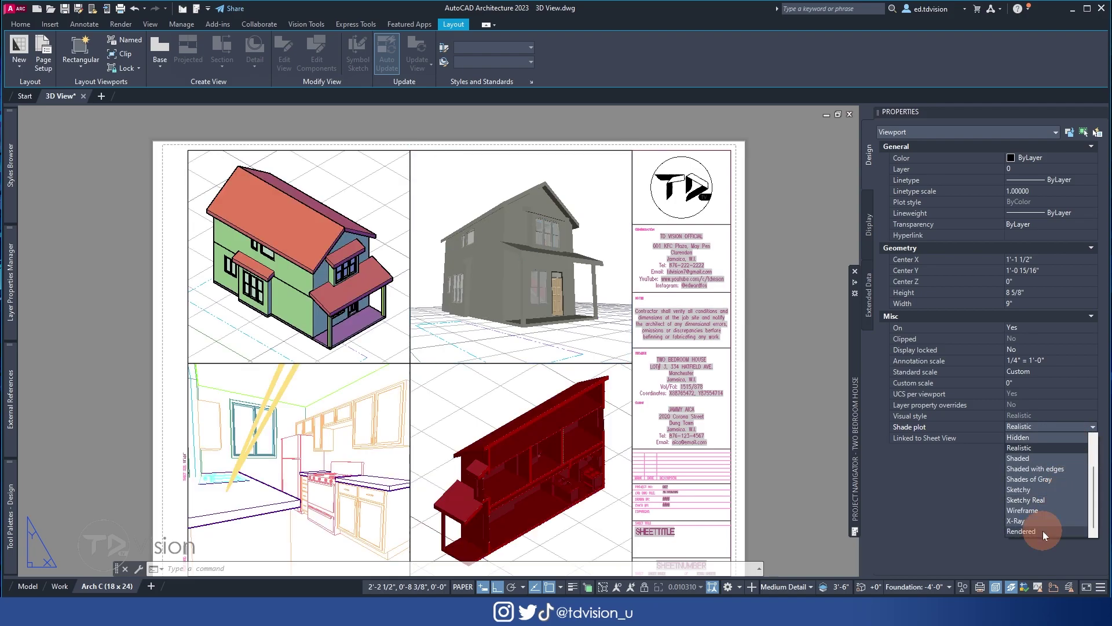
pyautogui.click(1042, 516)
pyautogui.press('Escape')
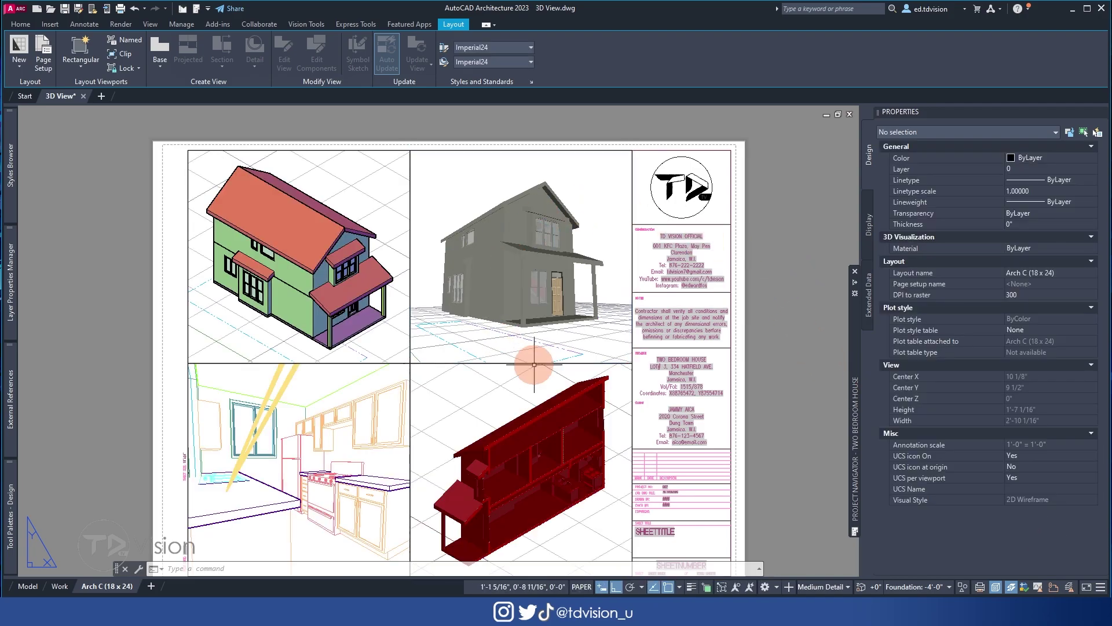
# - Activate the exterior perspective viewport and turn on Sky Background for it
pyautogui.doubleClick(570, 229)
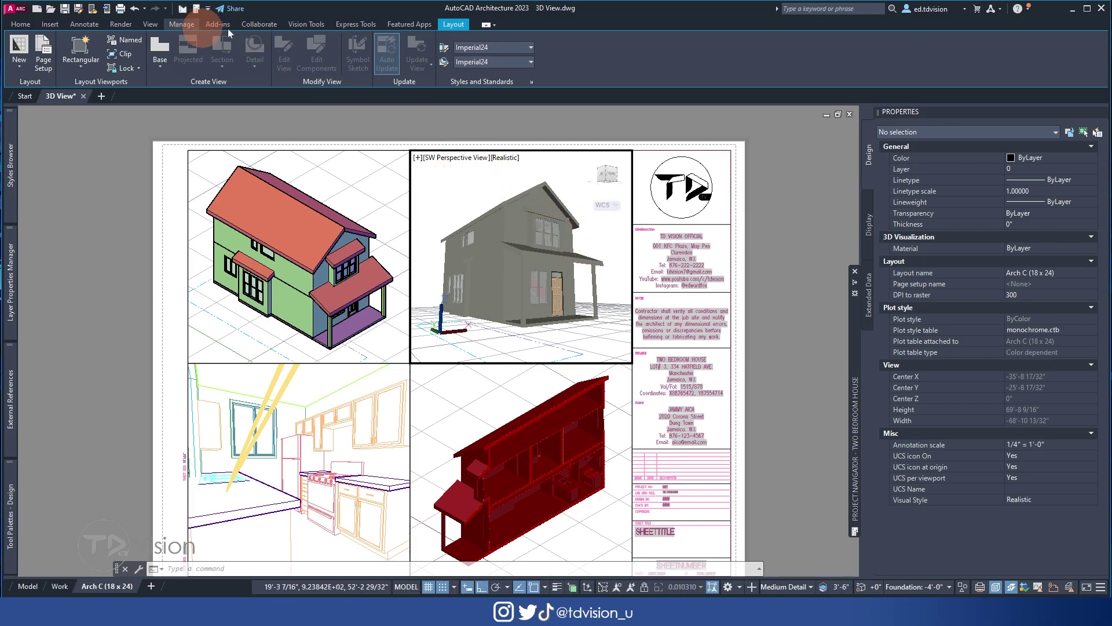
pyautogui.click(120, 24)
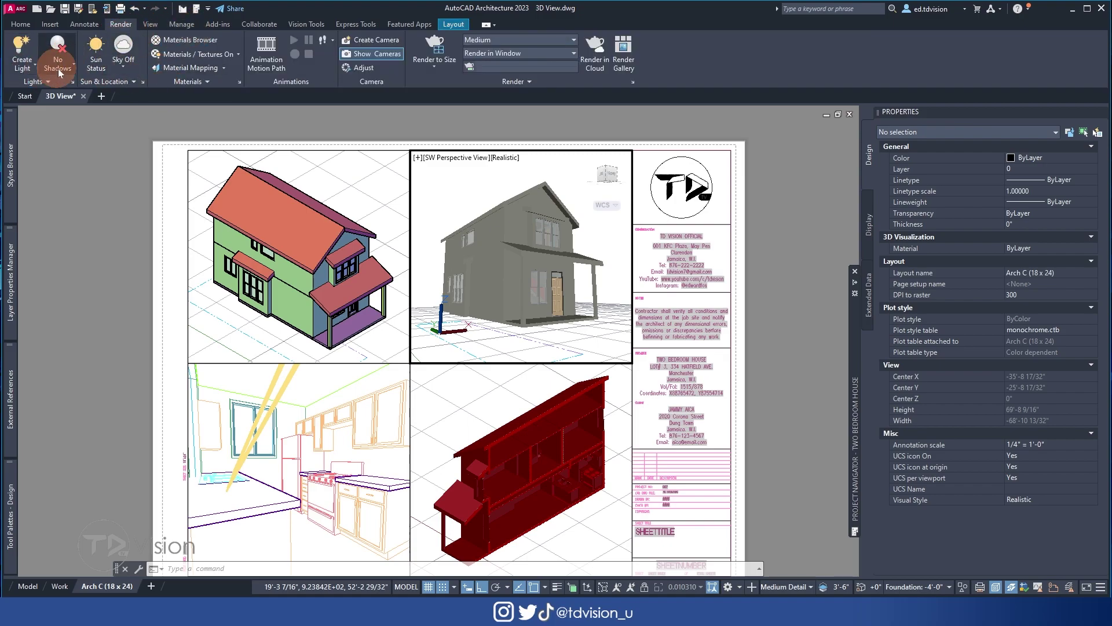
pyautogui.click(129, 69)
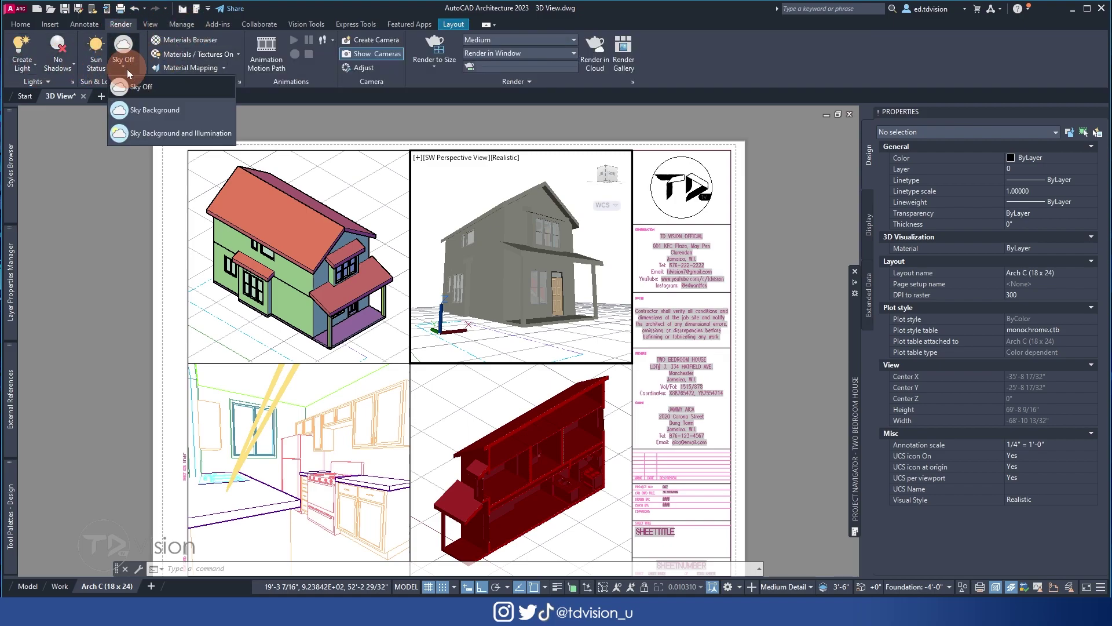
pyautogui.click(157, 113)
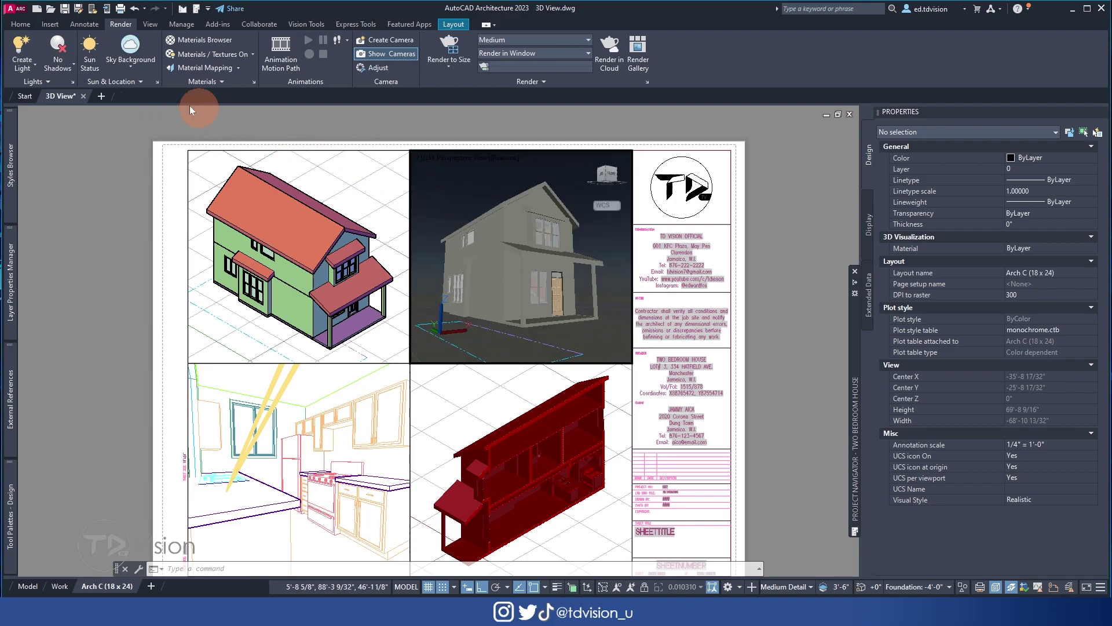
# - Enable full shadows and sunlight in the exterior perspective viewport, turning off the default lighting
pyautogui.click(73, 65)
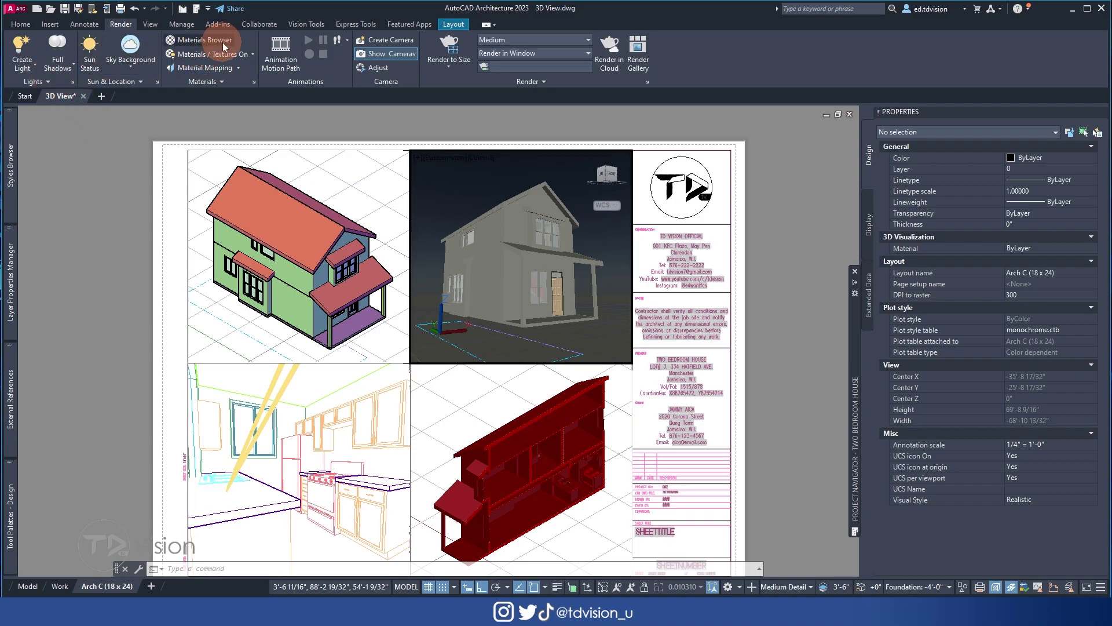
pyautogui.click(92, 61)
pyautogui.click(464, 284)
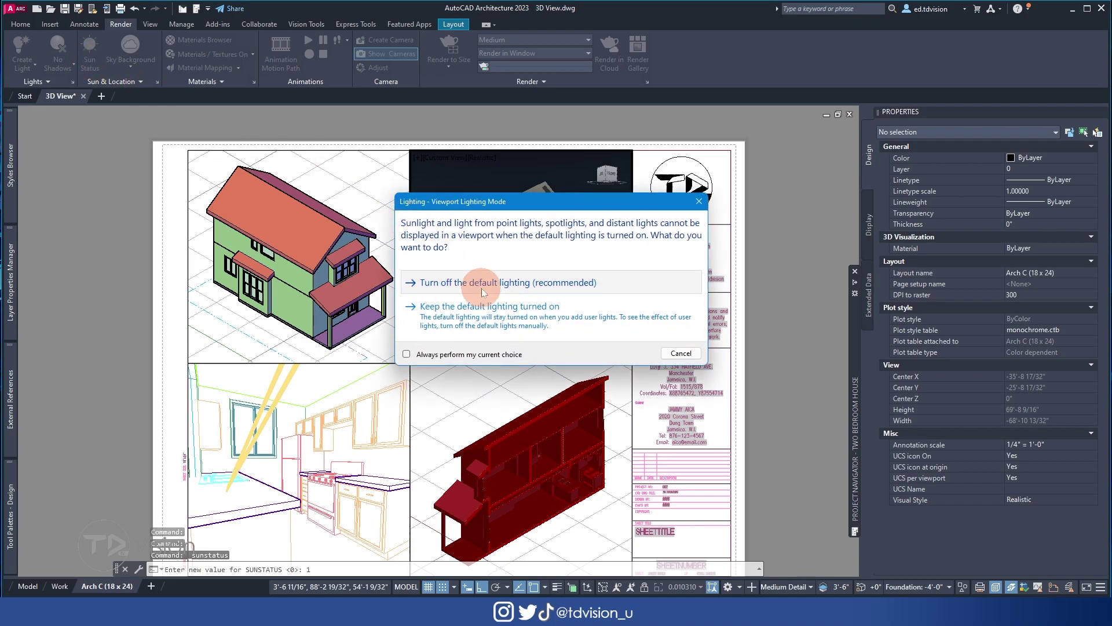
# - Turn off the default lighting so sunlight applies in the exterior perspective viewport, and set that viewport's shade plot to Rendered
pyautogui.click(507, 299)
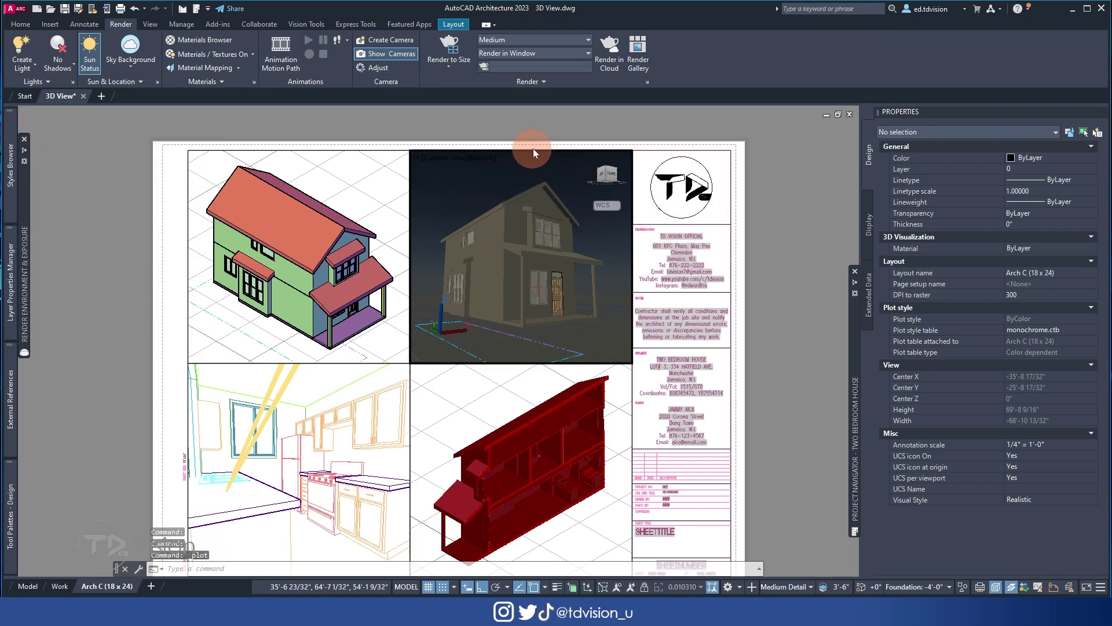
pyautogui.click(576, 149)
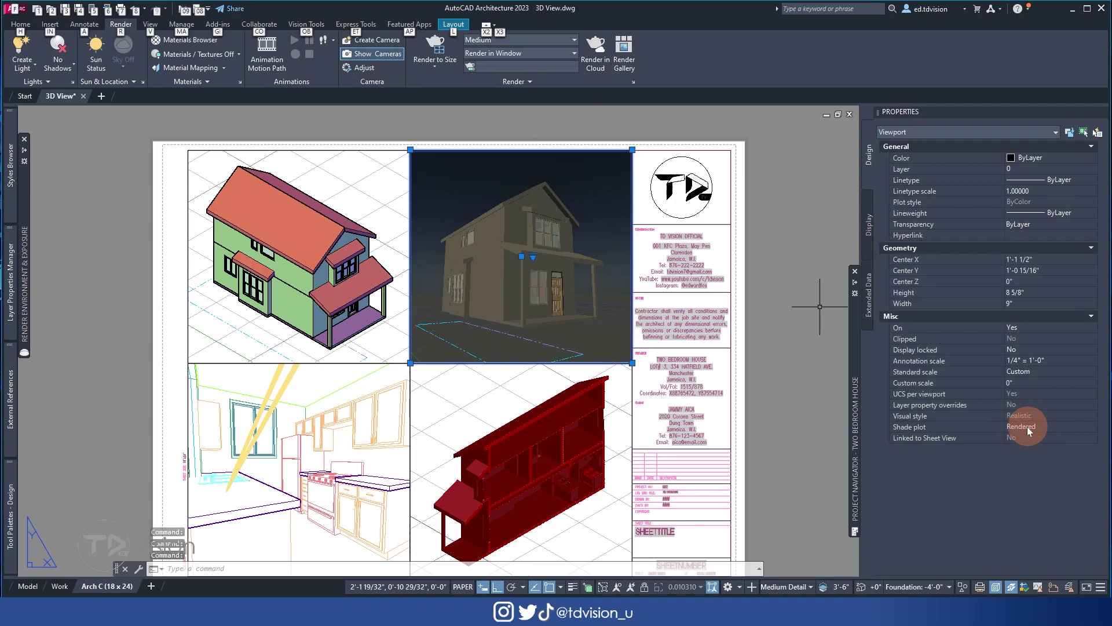
pyautogui.press('Escape')
pyautogui.press('Escape')
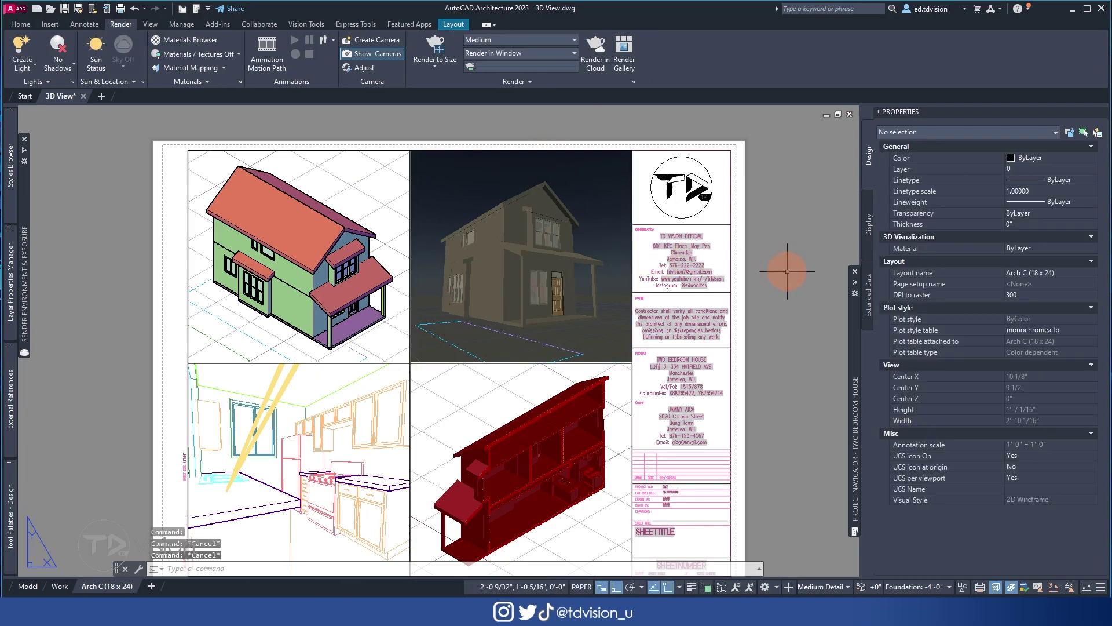
# - Preview the plot of the sheet, examine the rendered exterior perspective up close, and return to the plot settings
pyautogui.click(367, 444)
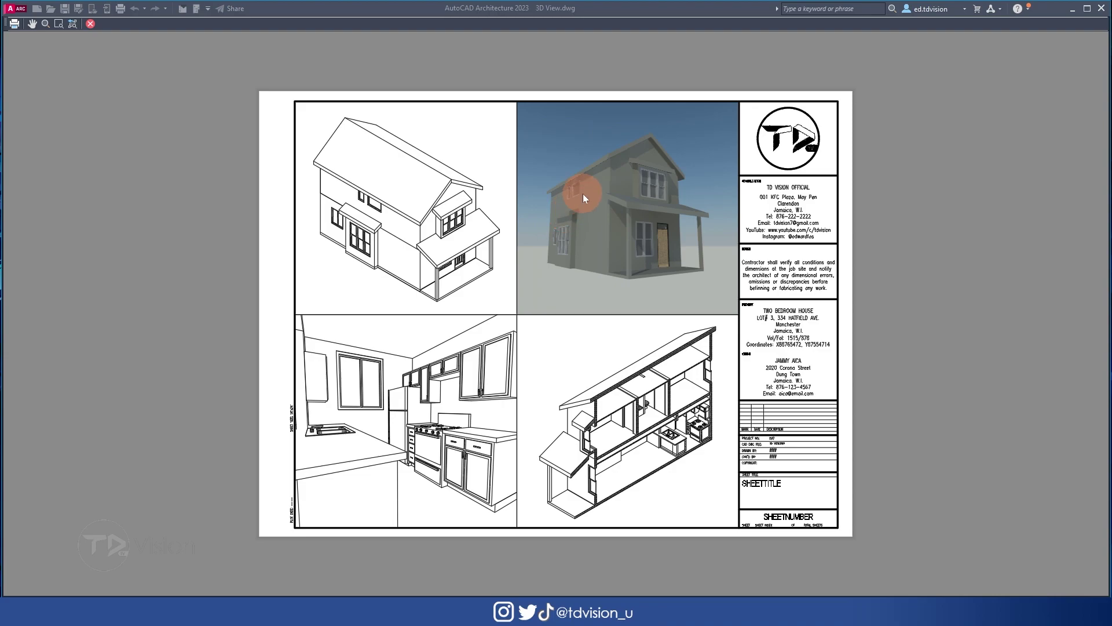
pyautogui.scroll(6, 582, 193)
pyautogui.scroll(-10, 722, 209)
pyautogui.scroll(10, 722, 208)
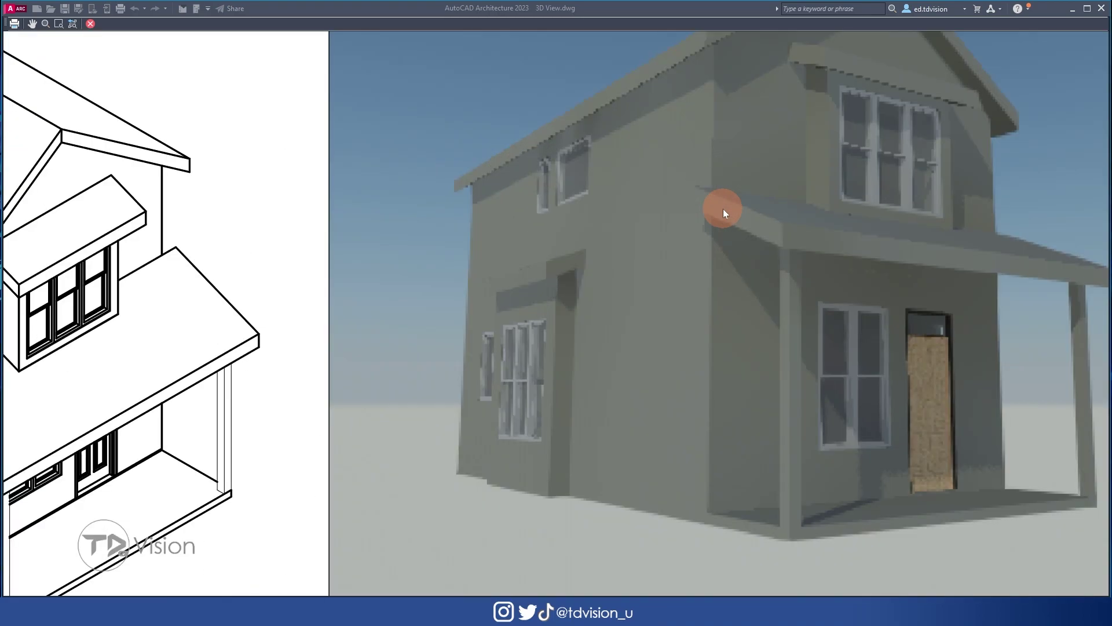
pyautogui.scroll(-2, 748, 238)
pyautogui.scroll(2, 748, 238)
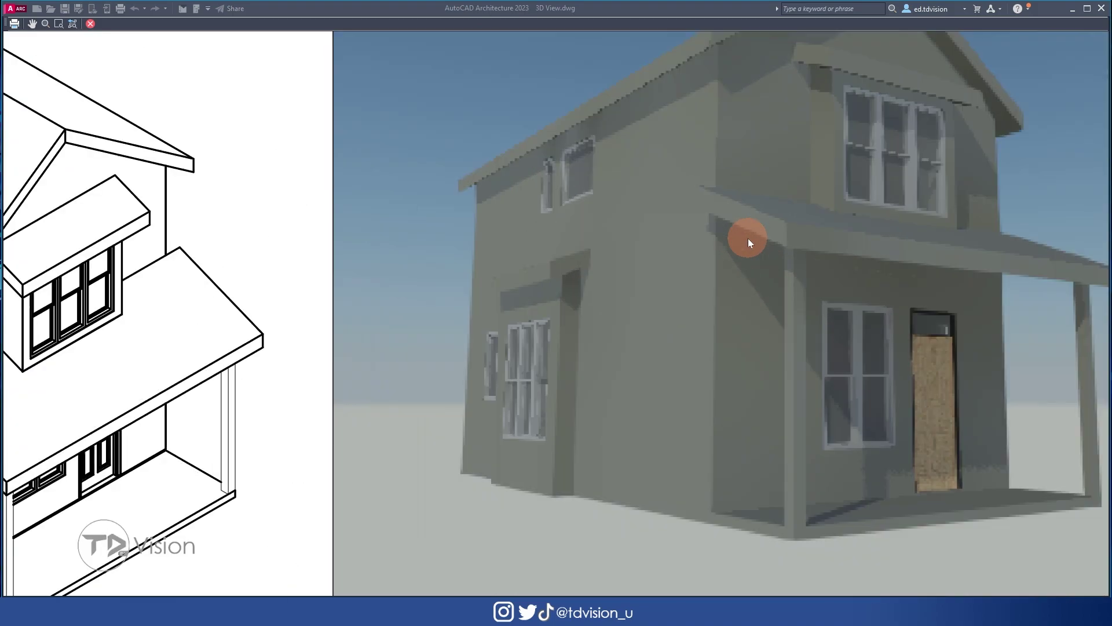
pyautogui.scroll(-3, 735, 168)
pyautogui.scroll(3, 718, 109)
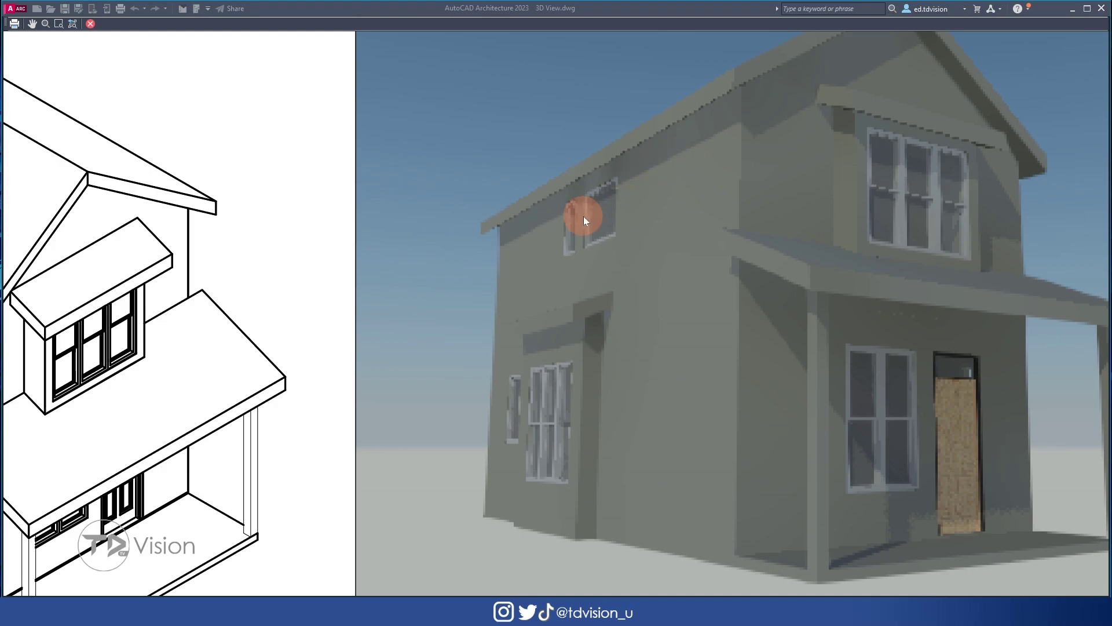
pyautogui.scroll(-2, 527, 239)
pyautogui.scroll(-3, 689, 228)
pyautogui.press('Escape')
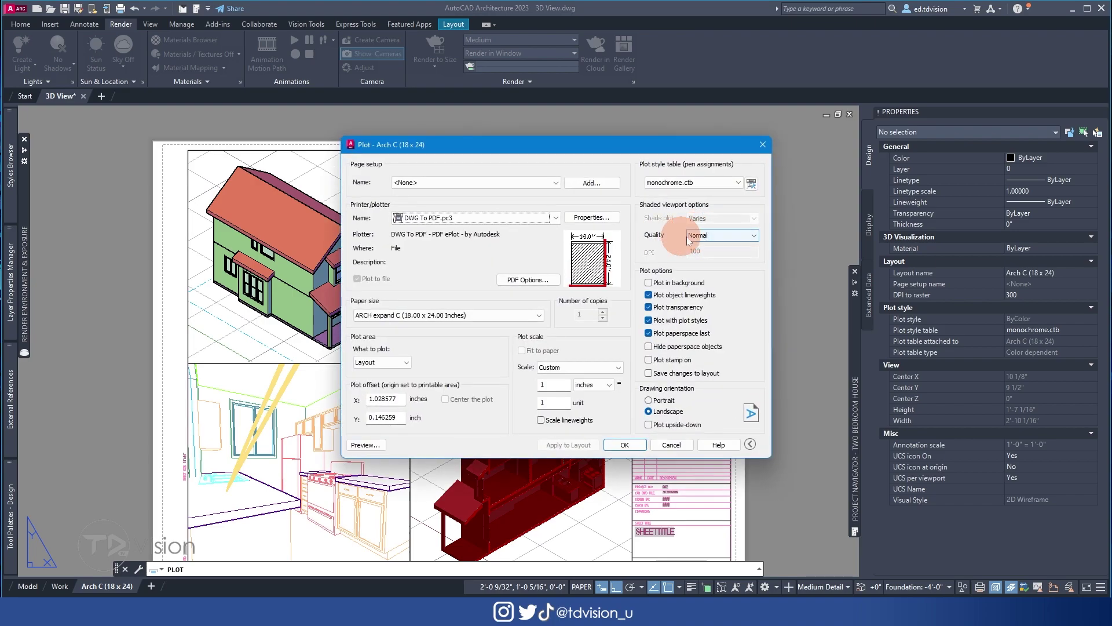
# - Set the shaded viewport quality to Custom at 300 DPI and apply the plot settings to the layout
pyautogui.click(701, 236)
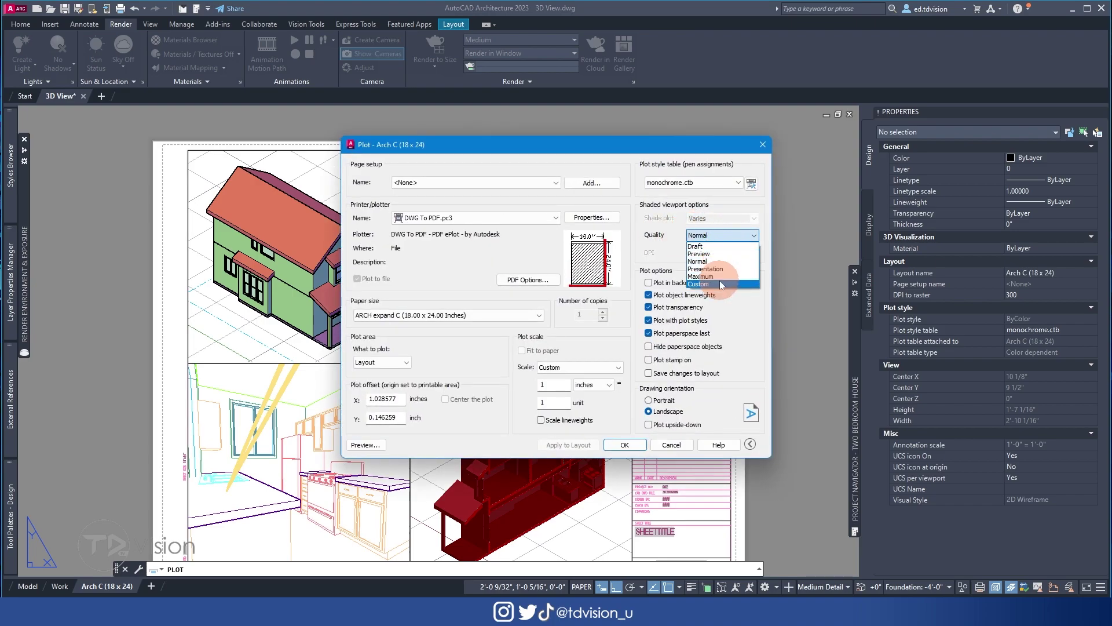
pyautogui.click(718, 277)
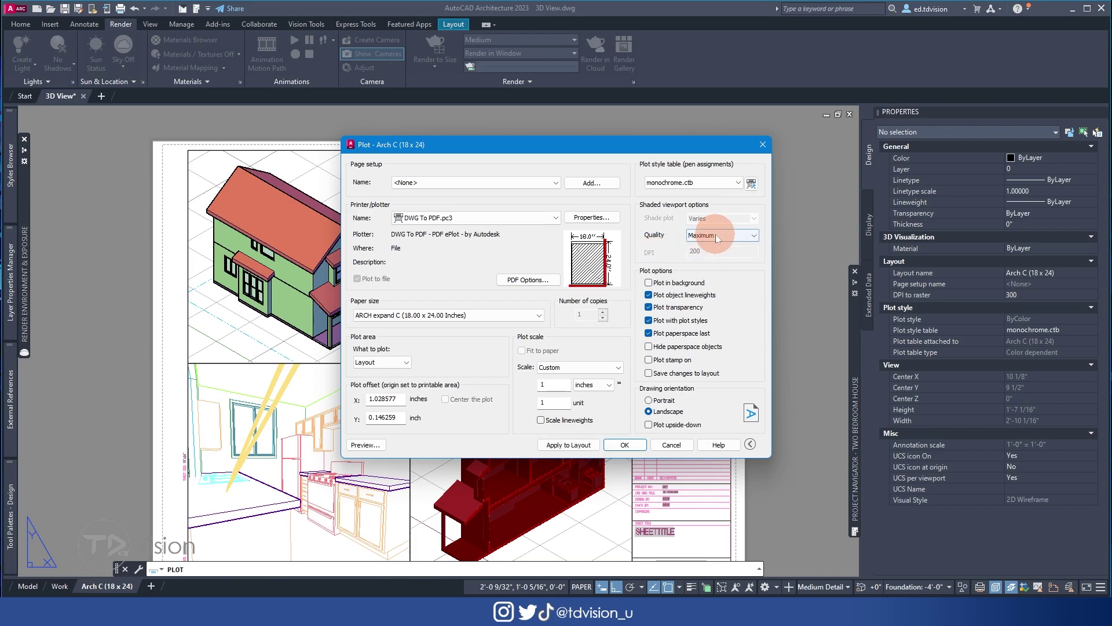
pyautogui.click(704, 235)
pyautogui.click(716, 286)
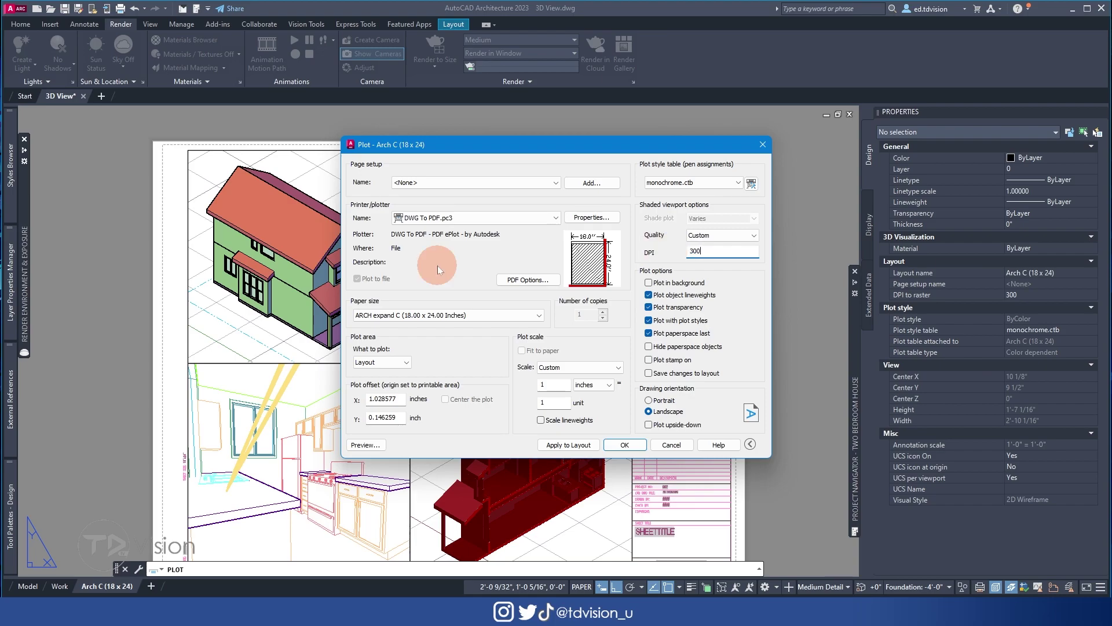
pyautogui.click(573, 444)
# - Plot the sheet to PDF as 3D View Work (1), overwriting the existing file
pyautogui.click(623, 443)
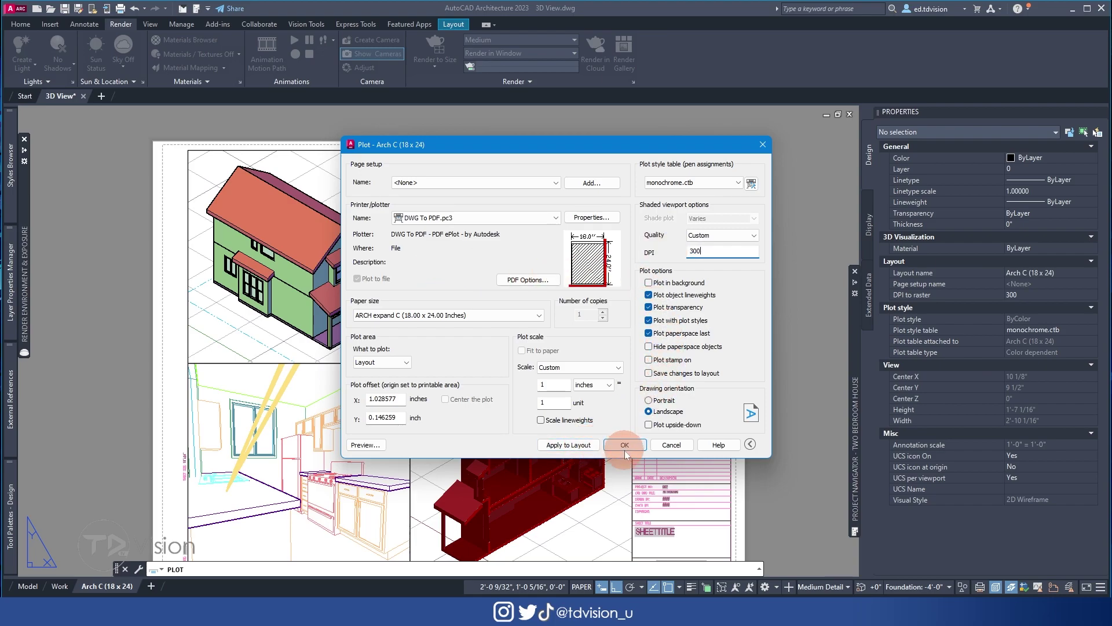
pyautogui.click(510, 230)
pyautogui.click(712, 415)
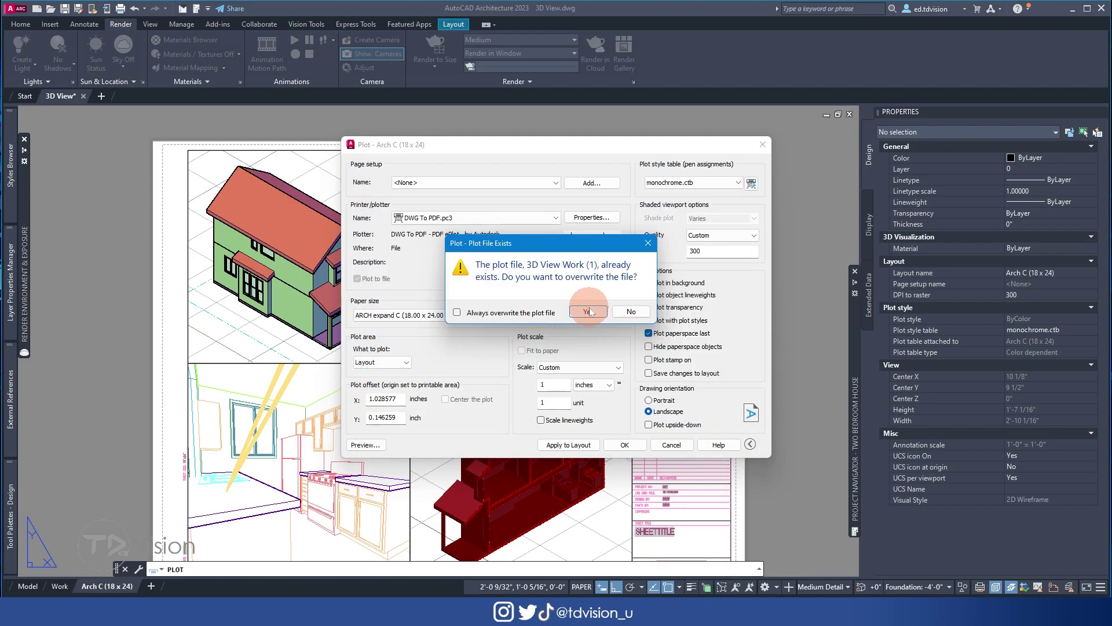
pyautogui.click(589, 308)
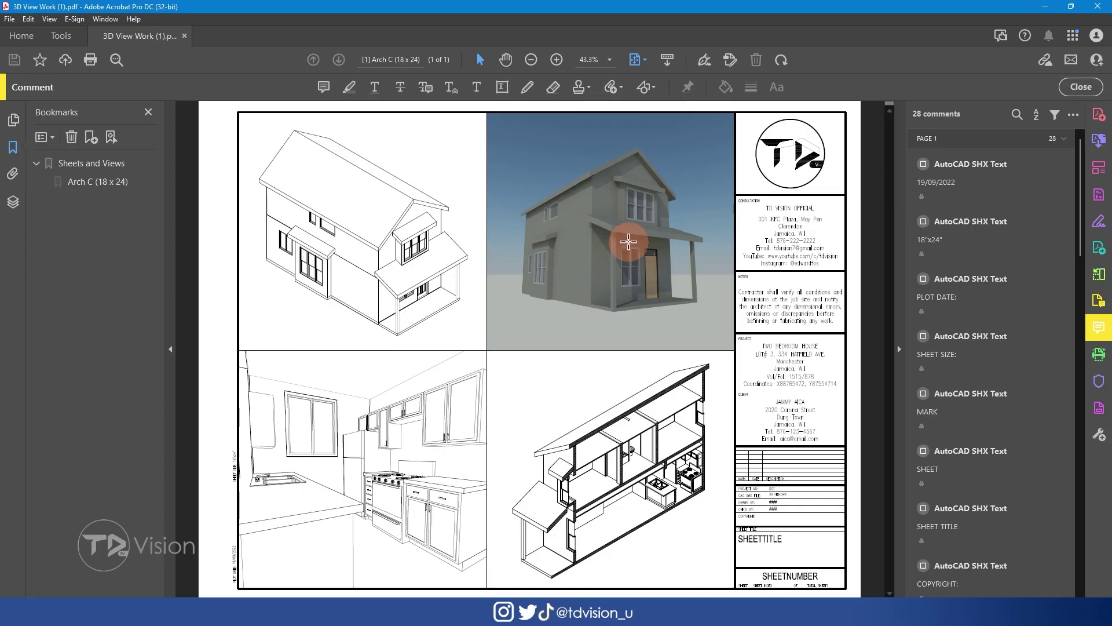
# - Inspect the walls, roof and shadows of the rendered exterior perspective in the plotted PDF, comparing it with the whole sheet
pyautogui.keyDown('ctrl'); pyautogui.scroll(9, 612, 200); pyautogui.keyUp('ctrl')
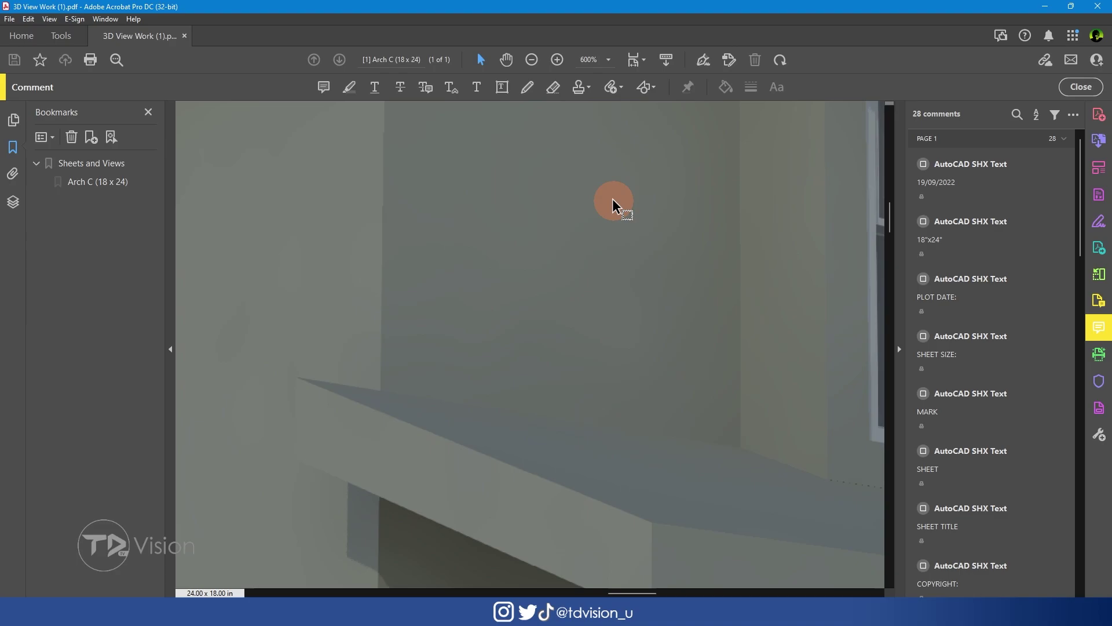
pyautogui.keyDown('ctrl'); pyautogui.scroll(-5, 613, 199); pyautogui.keyUp('ctrl')
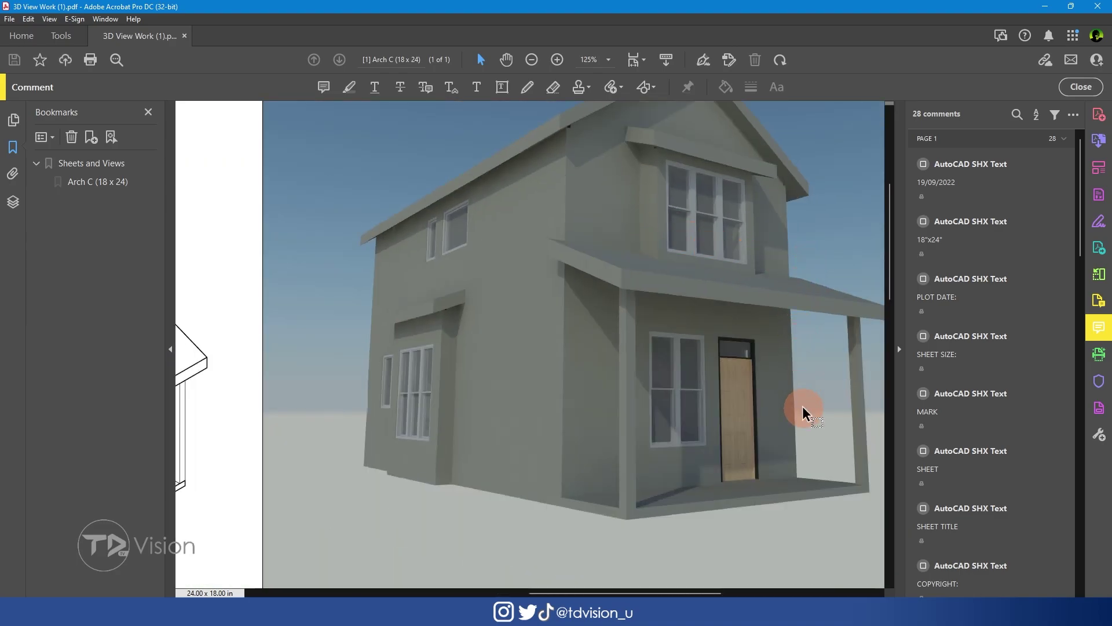
pyautogui.keyDown('ctrl'); pyautogui.scroll(6, 802, 405); pyautogui.keyUp('ctrl')
pyautogui.keyDown('ctrl'); pyautogui.scroll(6, 832, 242); pyautogui.keyUp('ctrl')
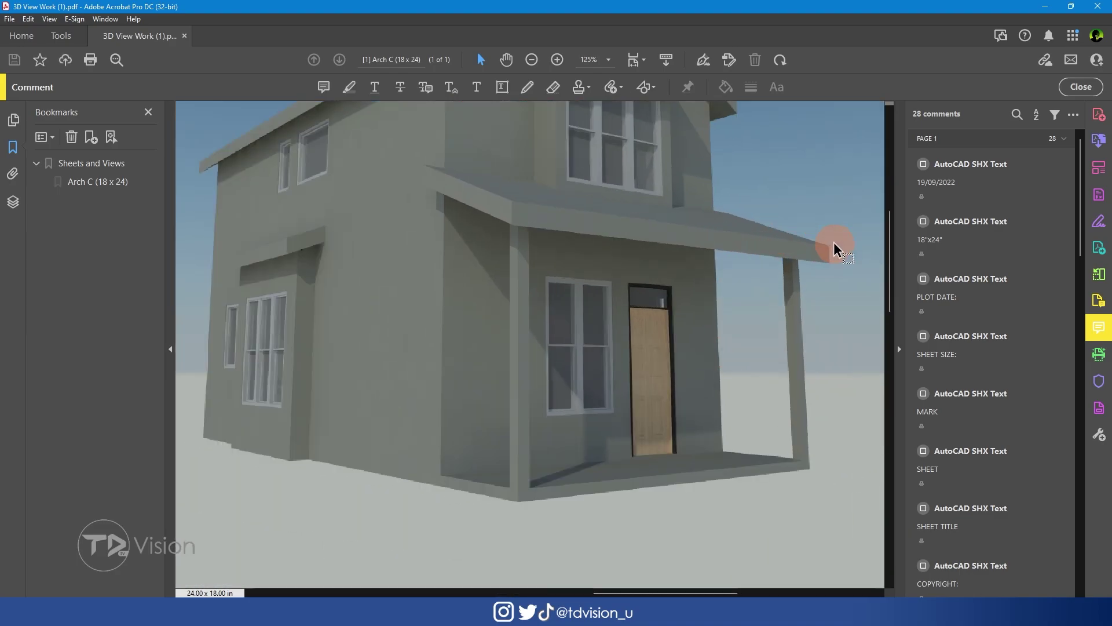
pyautogui.keyDown('ctrl'); pyautogui.scroll(-5, 808, 255); pyautogui.keyUp('ctrl')
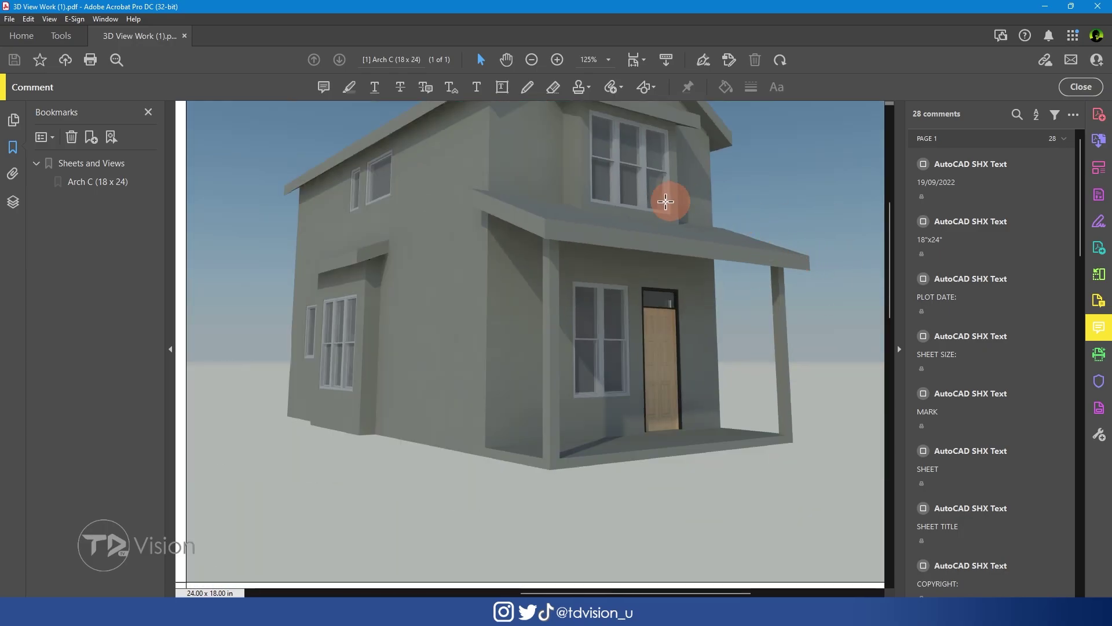
pyautogui.keyDown('ctrl'); pyautogui.scroll(-3, 665, 203); pyautogui.keyUp('ctrl')
pyautogui.keyDown('ctrl'); pyautogui.scroll(-2, 673, 200); pyautogui.keyUp('ctrl')
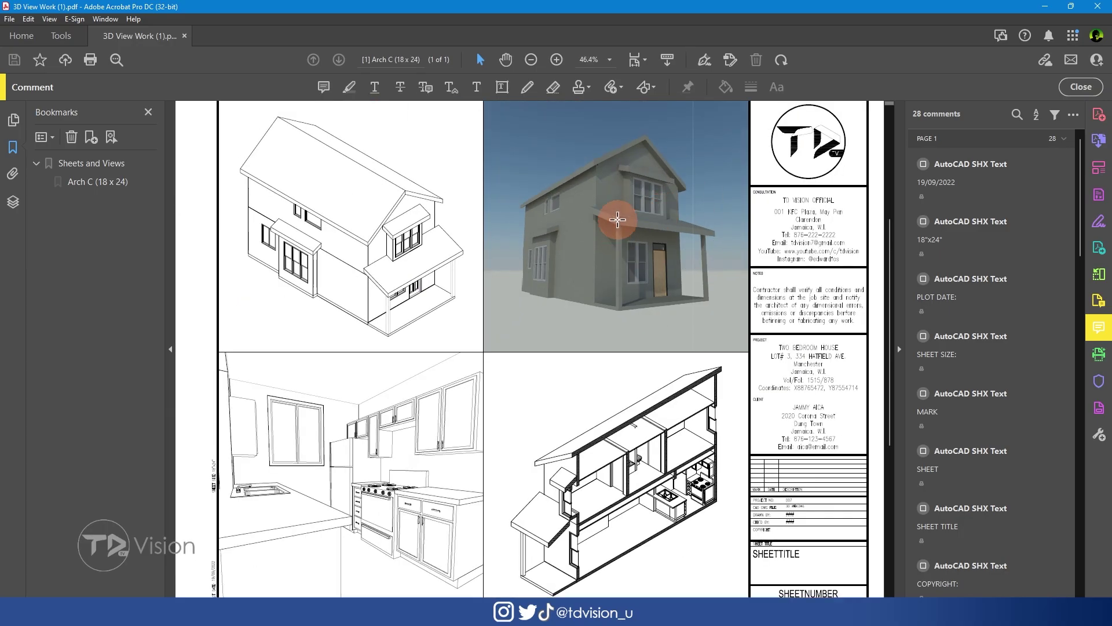
pyautogui.keyDown('ctrl'); pyautogui.scroll(5, 605, 168); pyautogui.keyUp('ctrl')
pyautogui.keyDown('ctrl'); pyautogui.scroll(-3, 605, 168); pyautogui.keyUp('ctrl')
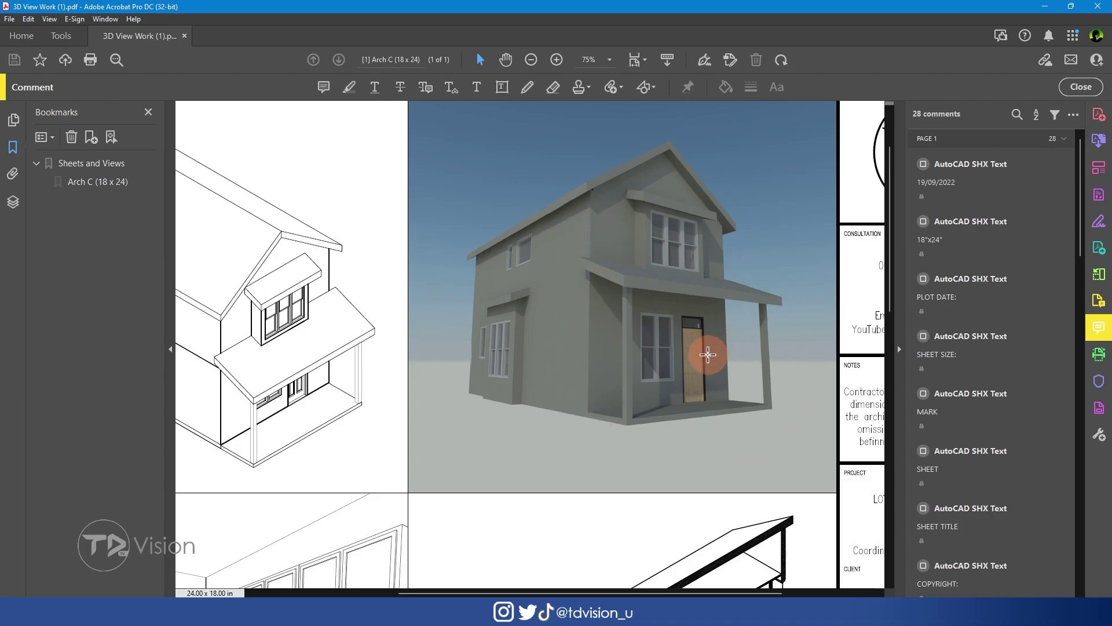
# - Examine the front door and porch window of the rendered house closely in the PDF, and review the full sheet again
pyautogui.keyDown('ctrl'); pyautogui.scroll(7, 703, 358); pyautogui.keyUp('ctrl')
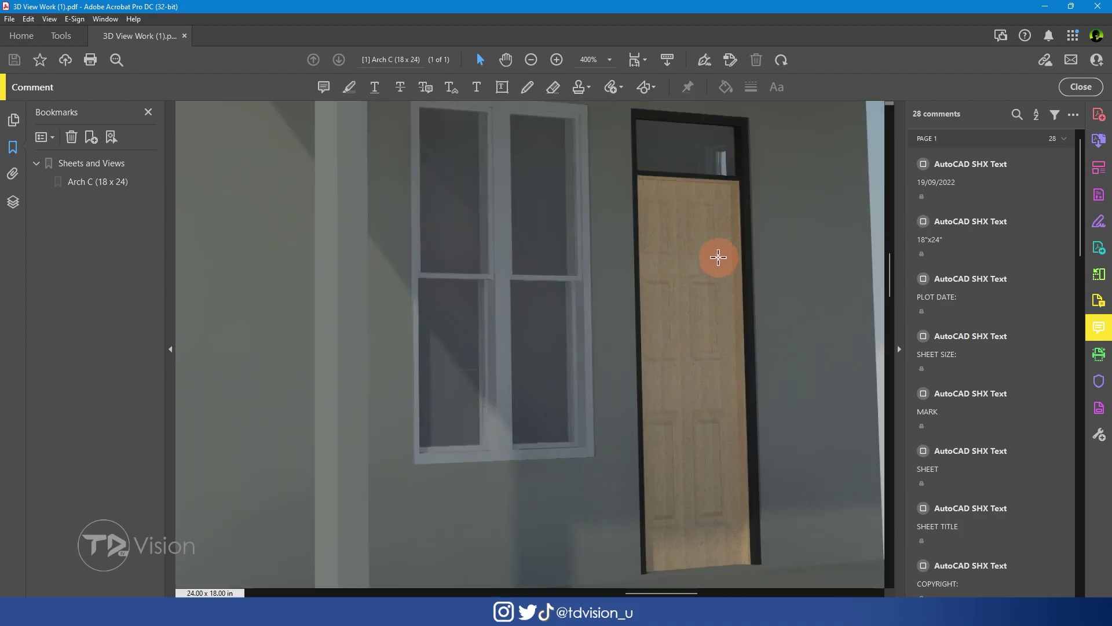
pyautogui.keyDown('ctrl'); pyautogui.scroll(3, 717, 256); pyautogui.keyUp('ctrl')
pyautogui.keyDown('ctrl'); pyautogui.scroll(-4, 717, 255); pyautogui.keyUp('ctrl')
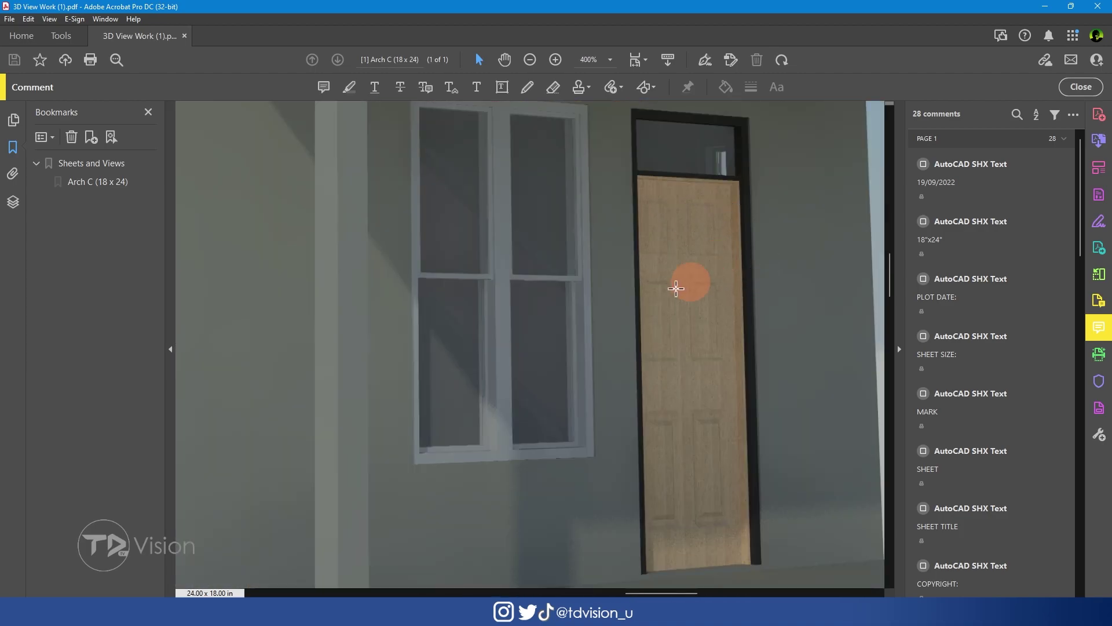
pyautogui.keyDown('ctrl'); pyautogui.scroll(-6, 692, 312); pyautogui.keyUp('ctrl')
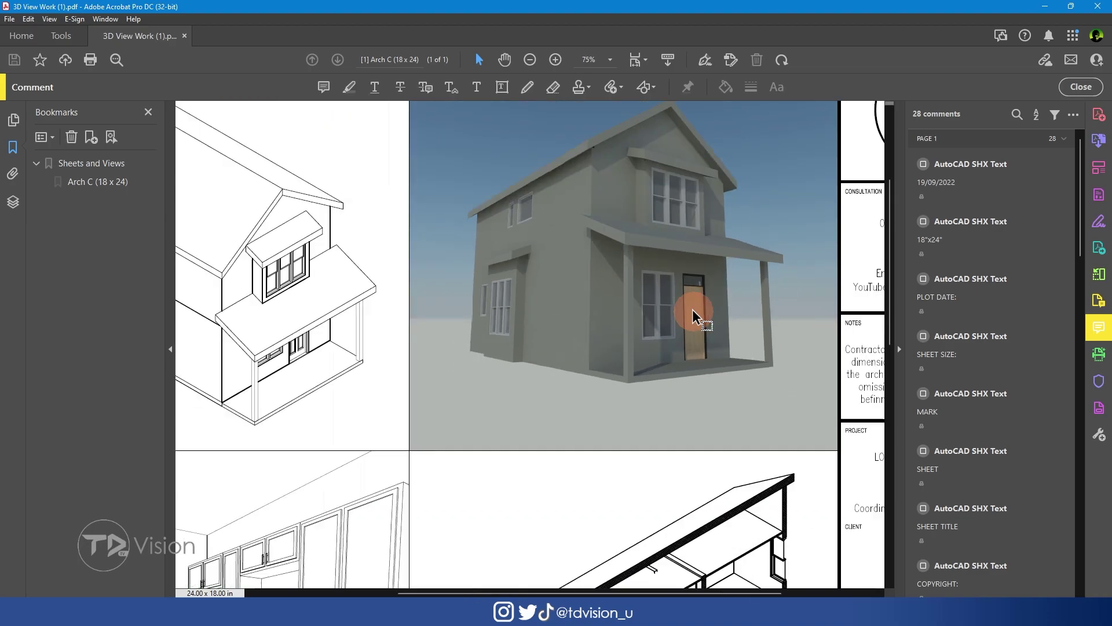
pyautogui.keyDown('ctrl'); pyautogui.scroll(8, 666, 313); pyautogui.keyUp('ctrl')
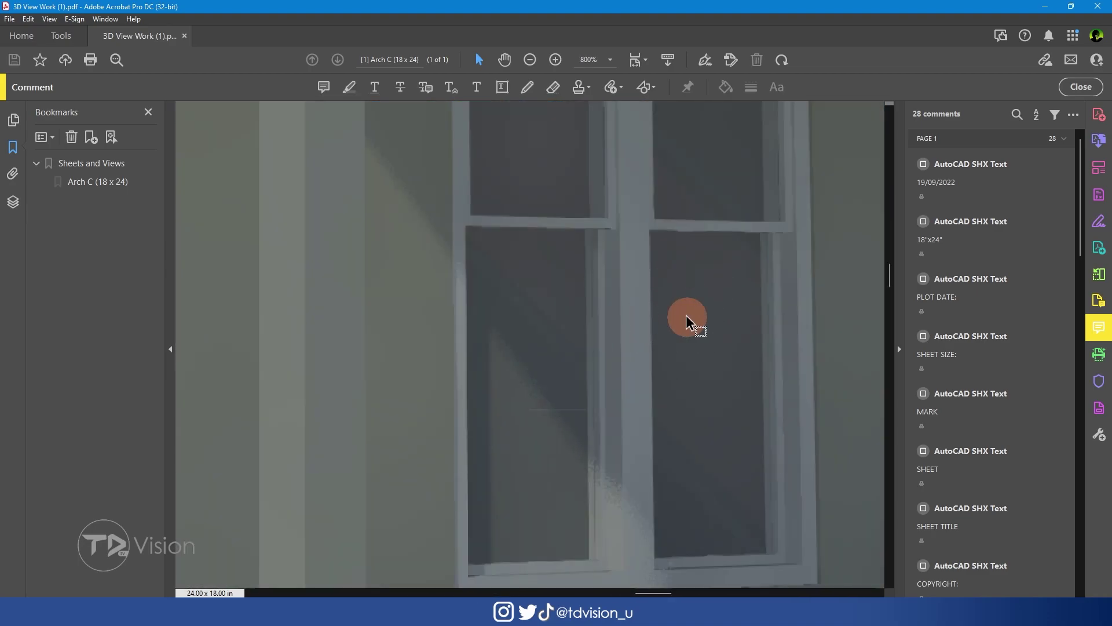
pyautogui.keyDown('ctrl'); pyautogui.scroll(-3, 686, 318); pyautogui.keyUp('ctrl')
pyautogui.keyDown('ctrl'); pyautogui.scroll(4, 690, 212); pyautogui.keyUp('ctrl')
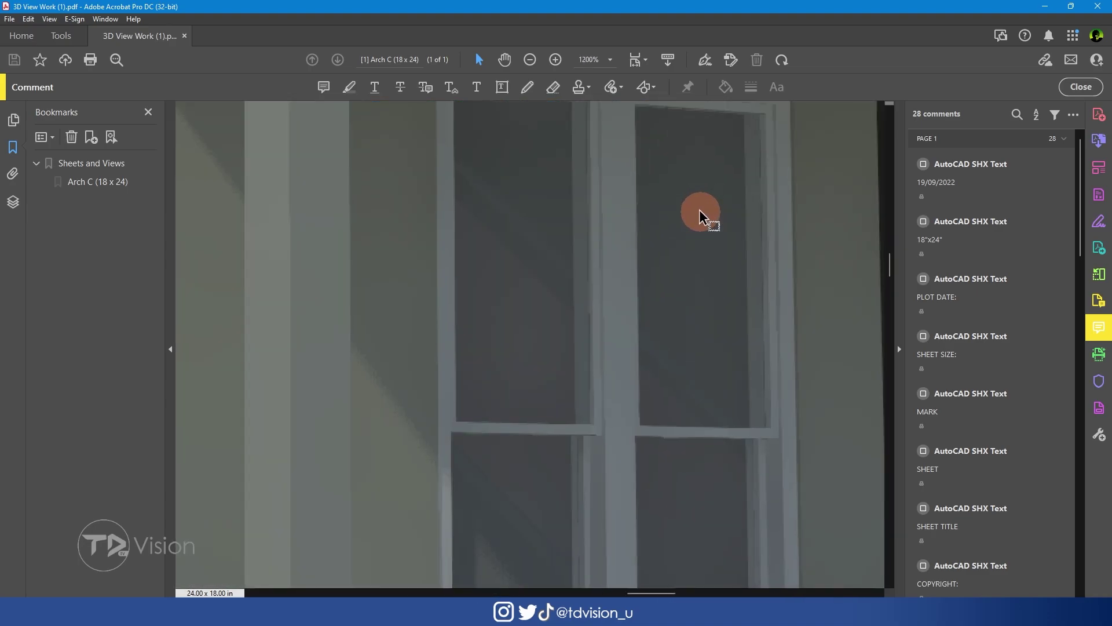
pyautogui.keyDown('ctrl'); pyautogui.scroll(-7, 698, 215); pyautogui.keyUp('ctrl')
pyautogui.keyDown('ctrl'); pyautogui.scroll(-3, 699, 209); pyautogui.keyUp('ctrl')
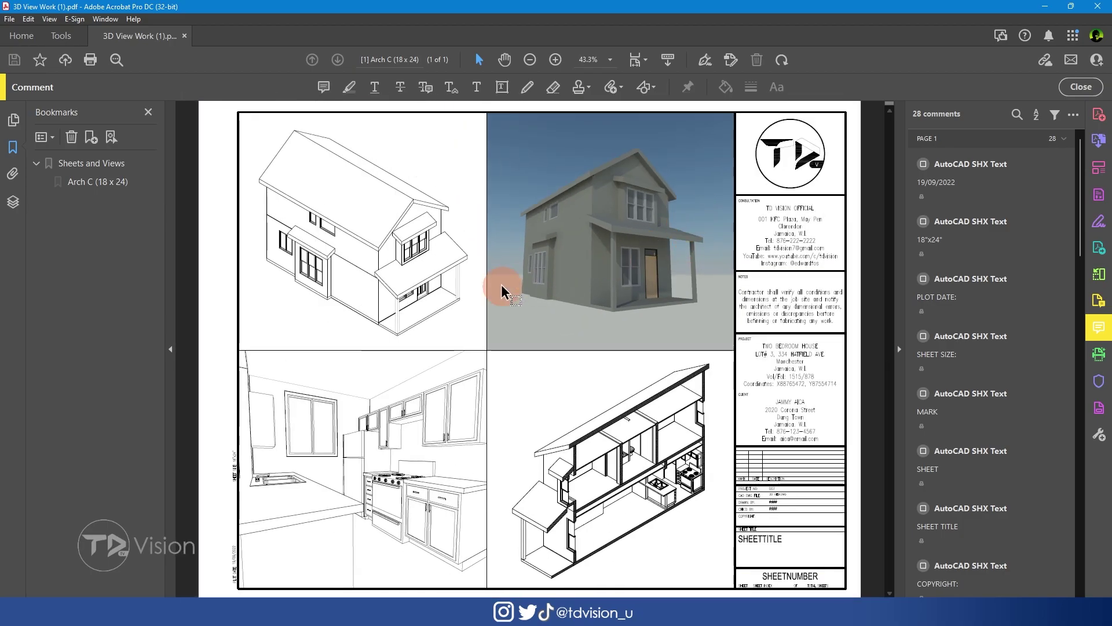
pyautogui.keyDown('ctrl'); pyautogui.scroll(1, 503, 273); pyautogui.keyUp('ctrl')
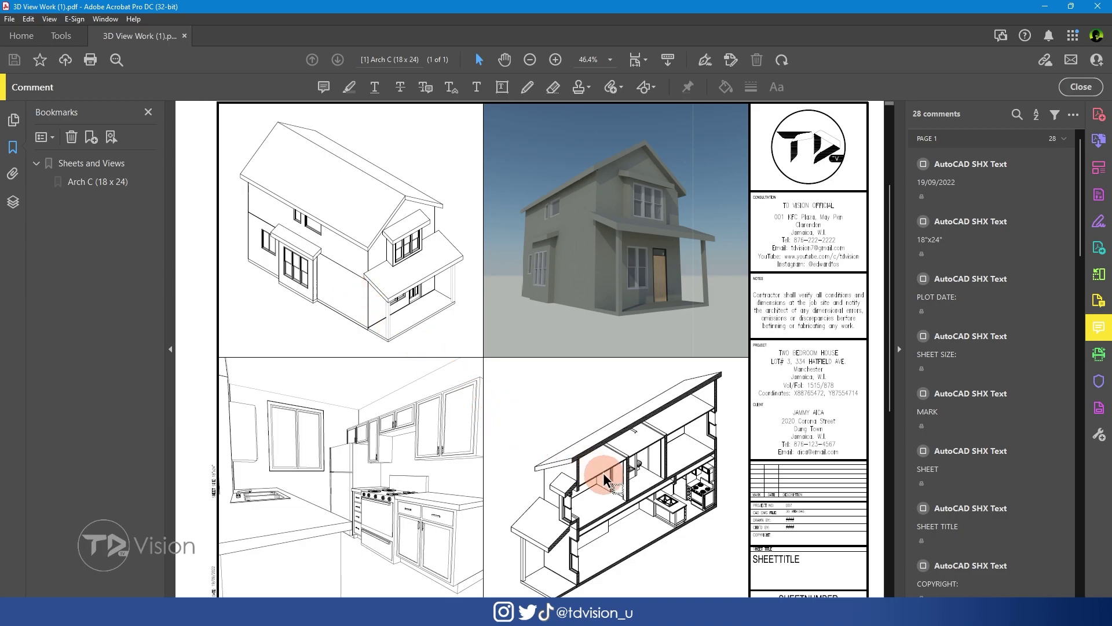
# - Switch back to AutoCAD Architecture and set the shade plot of the house section viewport to X-Ray
pyautogui.click(1046, 7)
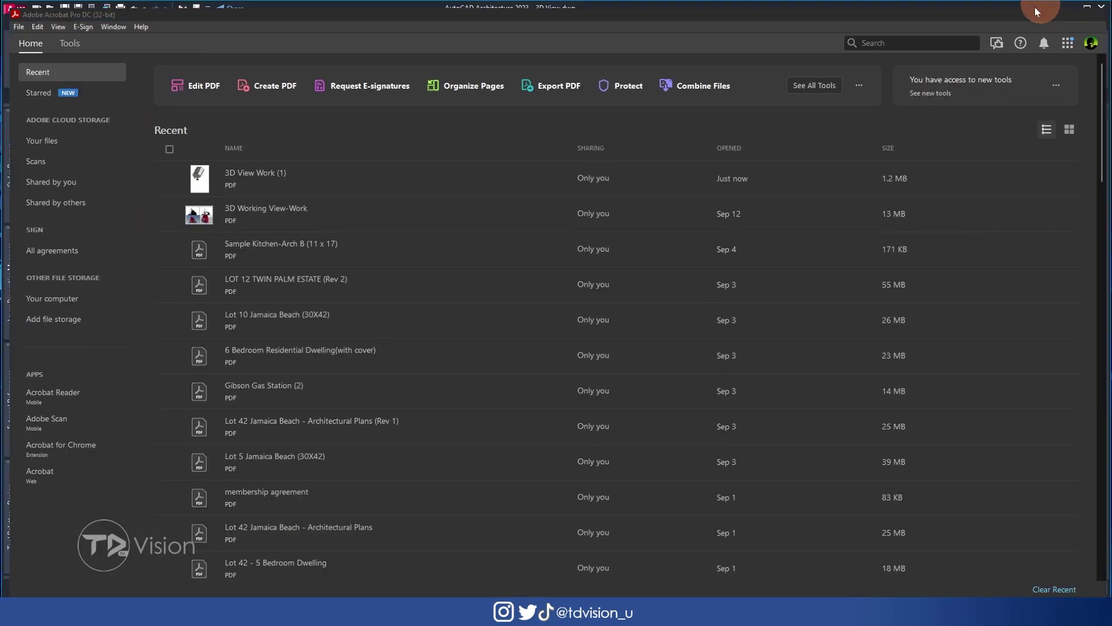
pyautogui.moveTo(513, 532); pyautogui.dragTo(561, 482, button='middle')
pyautogui.click(561, 510)
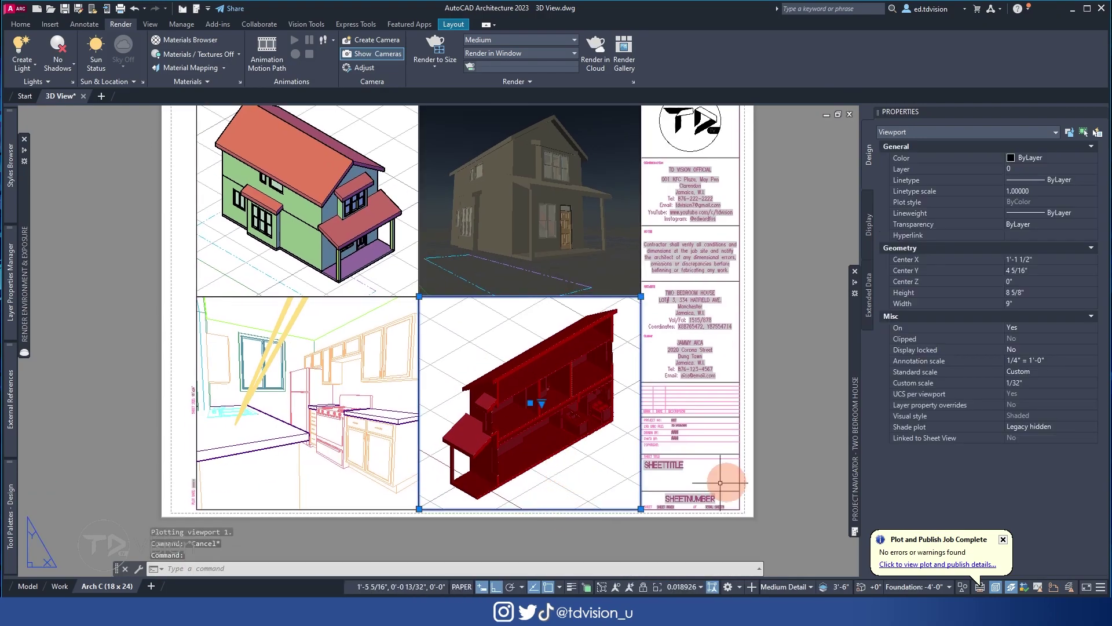
pyautogui.click(1061, 426)
pyautogui.scroll(-1, 1049, 523)
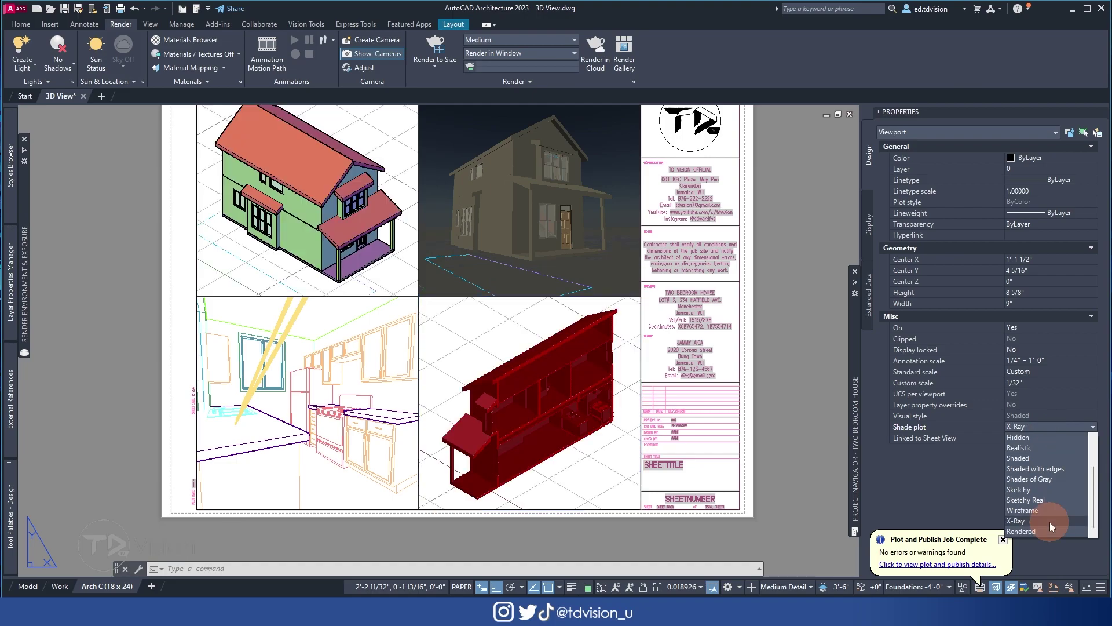
pyautogui.click(1049, 524)
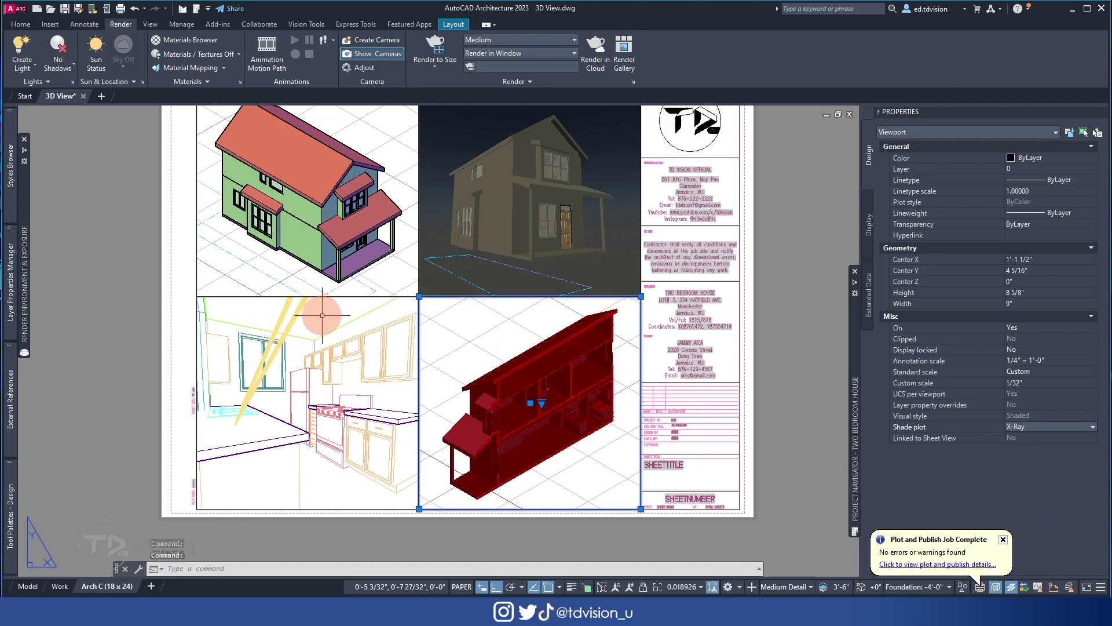
pyautogui.press('Escape')
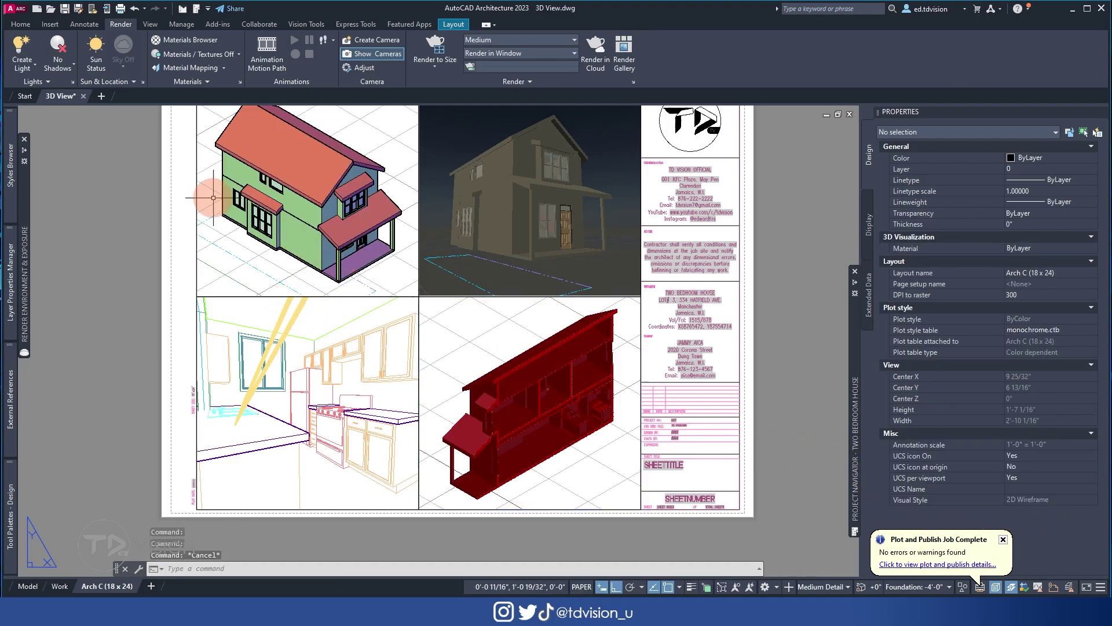
# - Set the shade plot of the isometric exterior viewport to Sketchy Real and deselect the viewport
pyautogui.click(186, 186)
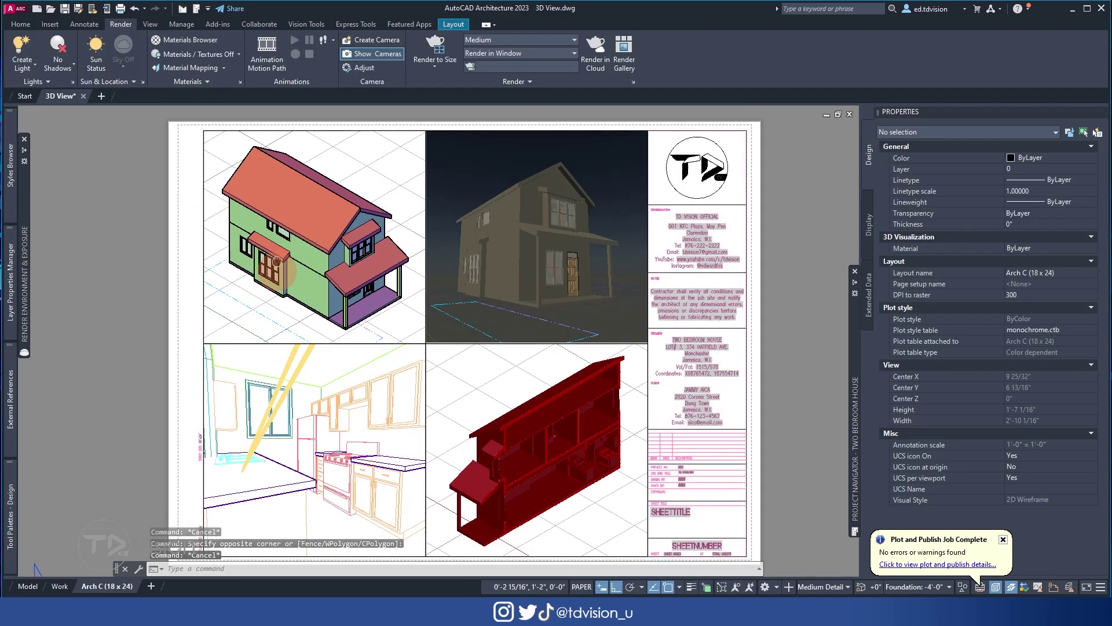
pyautogui.click(1035, 427)
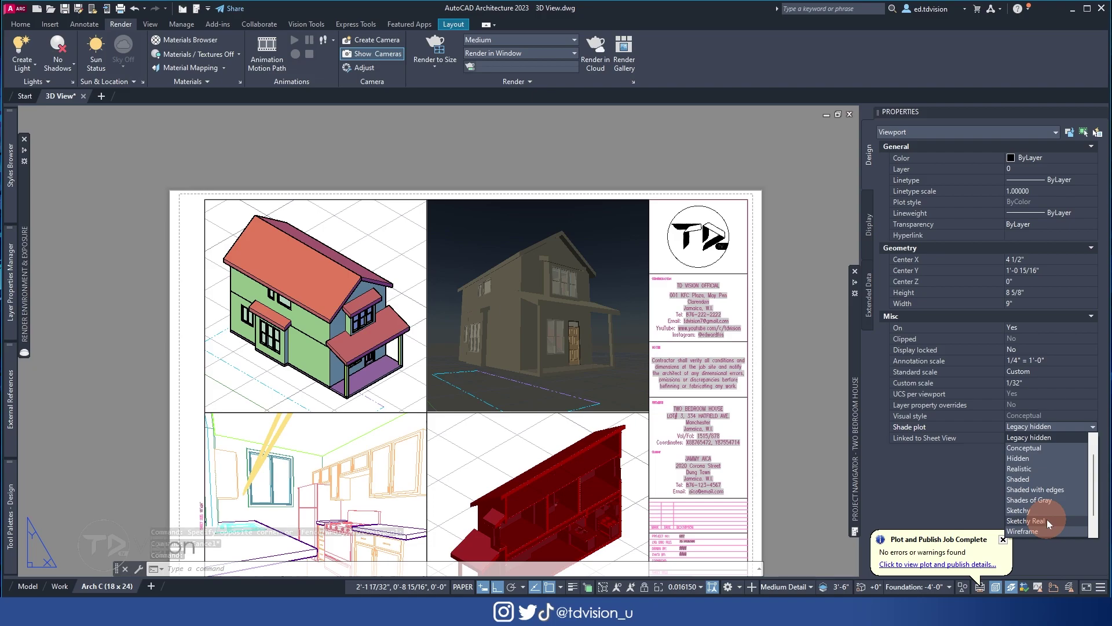
pyautogui.click(1047, 519)
pyautogui.press('Escape')
pyautogui.press('Escape')
pyautogui.scroll(-2, 313, 265)
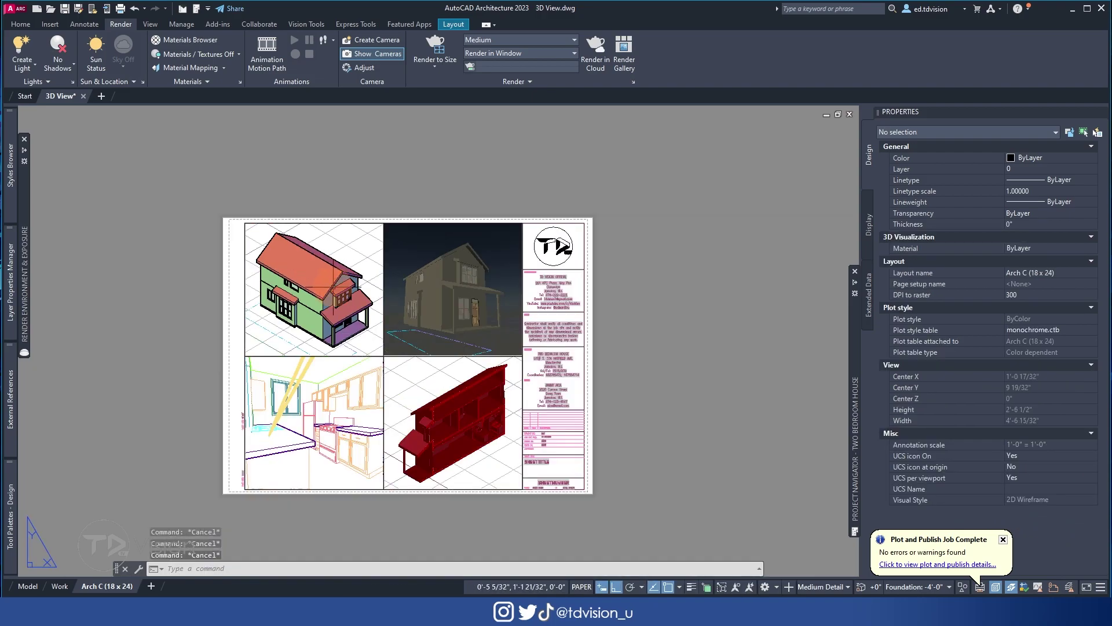
# - Plot the Arch C (18 x 24) layout with DWG To PDF.pc3, overwriting the existing file 3D View Work (1).pdf on the Desktop
pyautogui.moveTo(325, 278); pyautogui.dragTo(342, 293, button='middle')
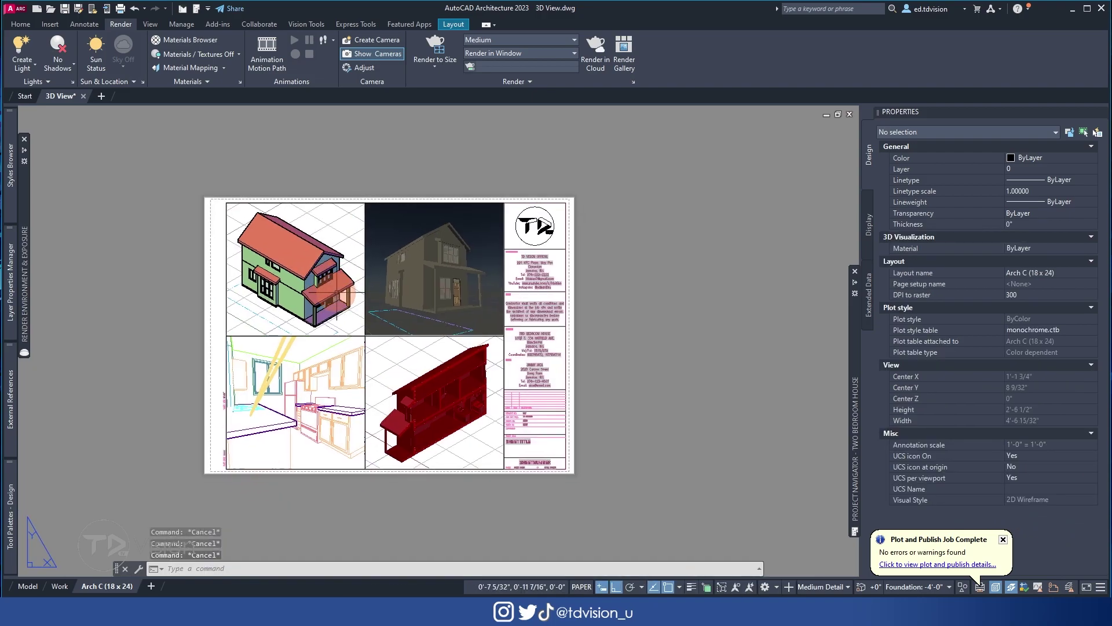
pyautogui.click(649, 412)
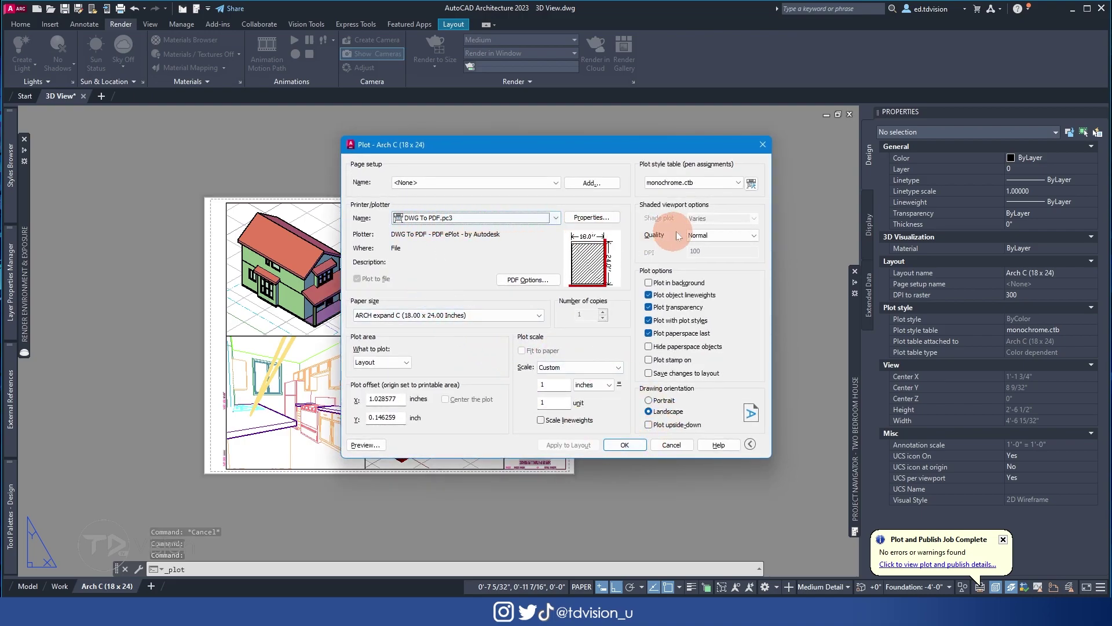
pyautogui.click(624, 444)
pyautogui.click(490, 230)
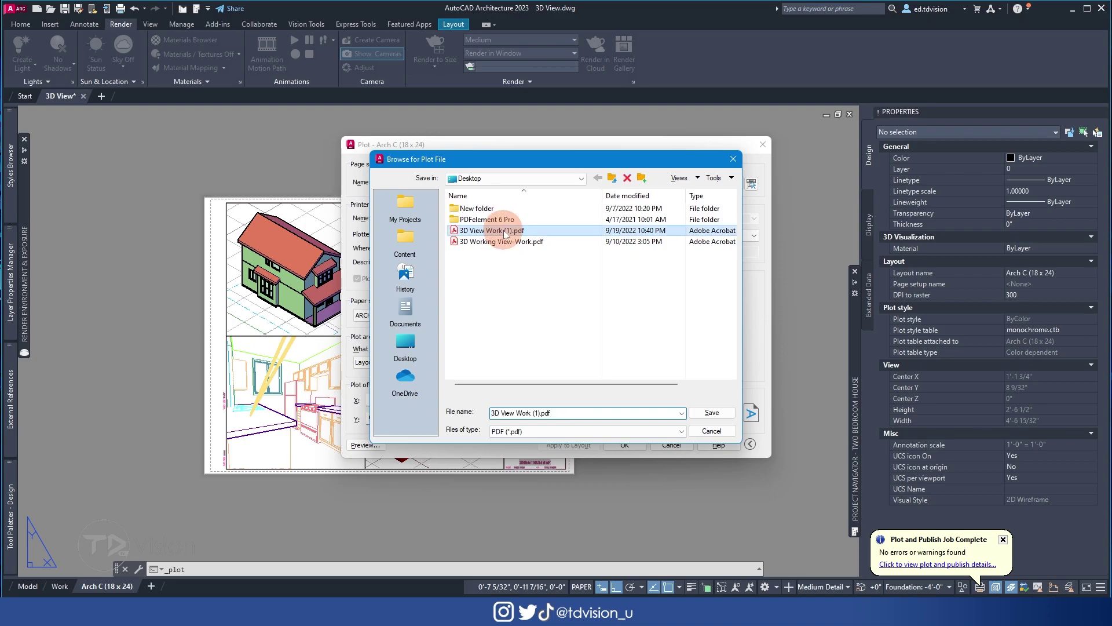
pyautogui.click(711, 412)
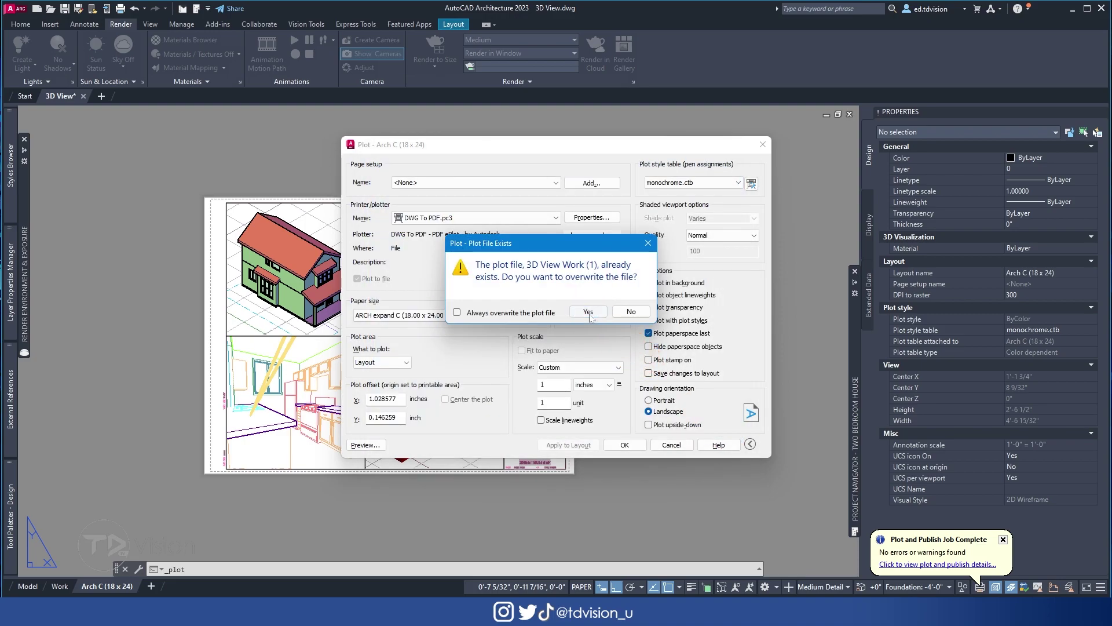
pyautogui.click(588, 312)
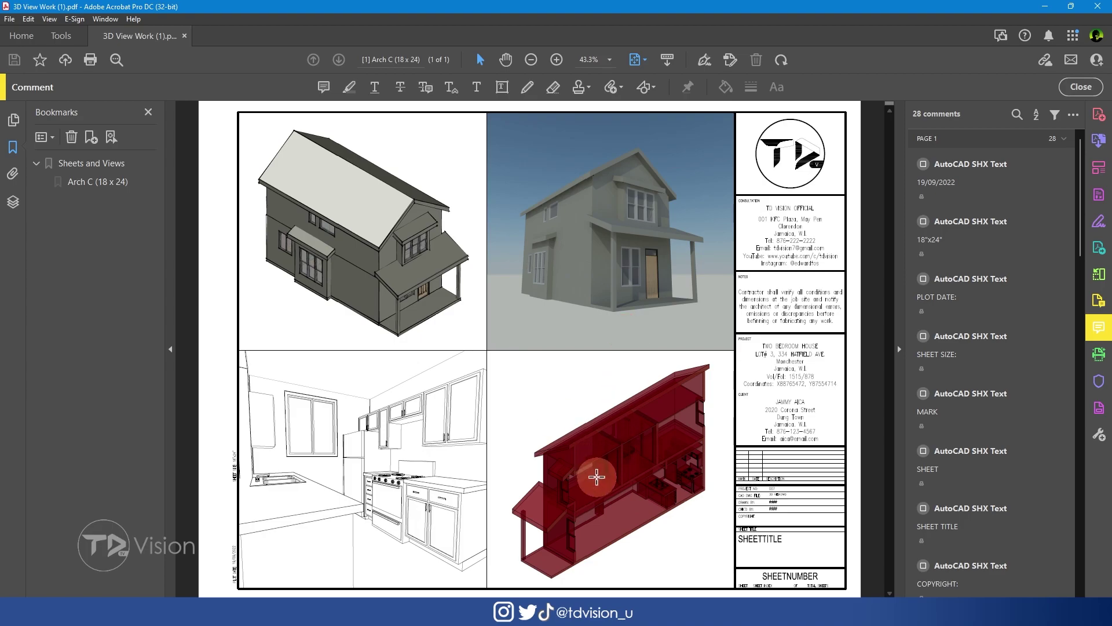
# - Inspect the X-Ray house section and the hidden-line kitchen perspective up close in the plotted PDF
pyautogui.keyDown('ctrl'); pyautogui.scroll(2, 665, 512); pyautogui.keyUp('ctrl')
pyautogui.keyDown('ctrl'); pyautogui.scroll(1, 664, 513); pyautogui.keyUp('ctrl')
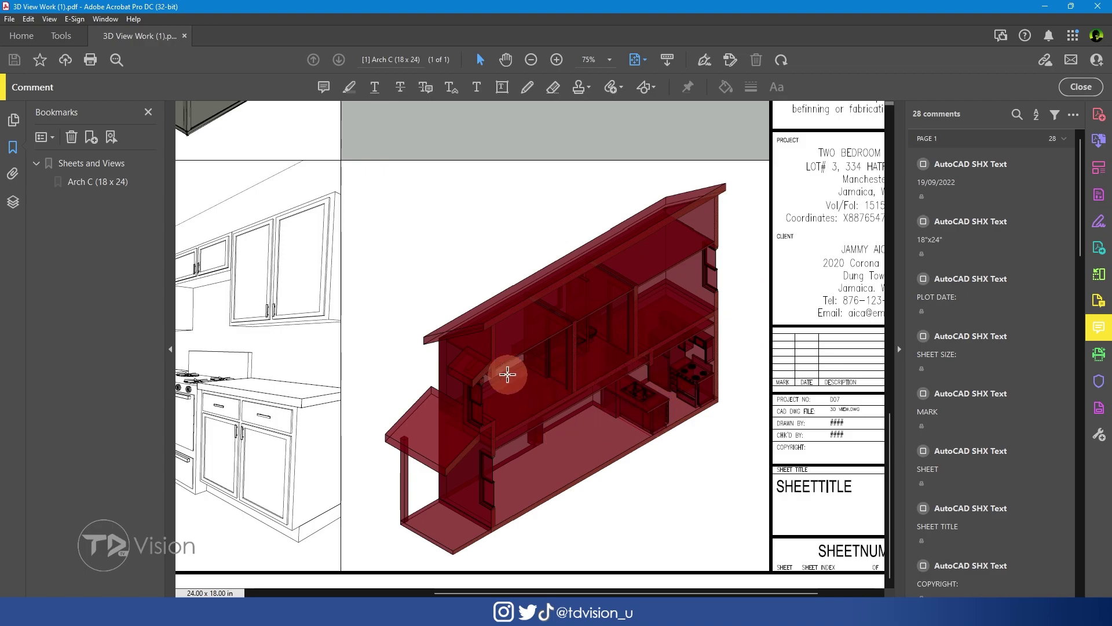
pyautogui.hscroll(-5, 579, 342)
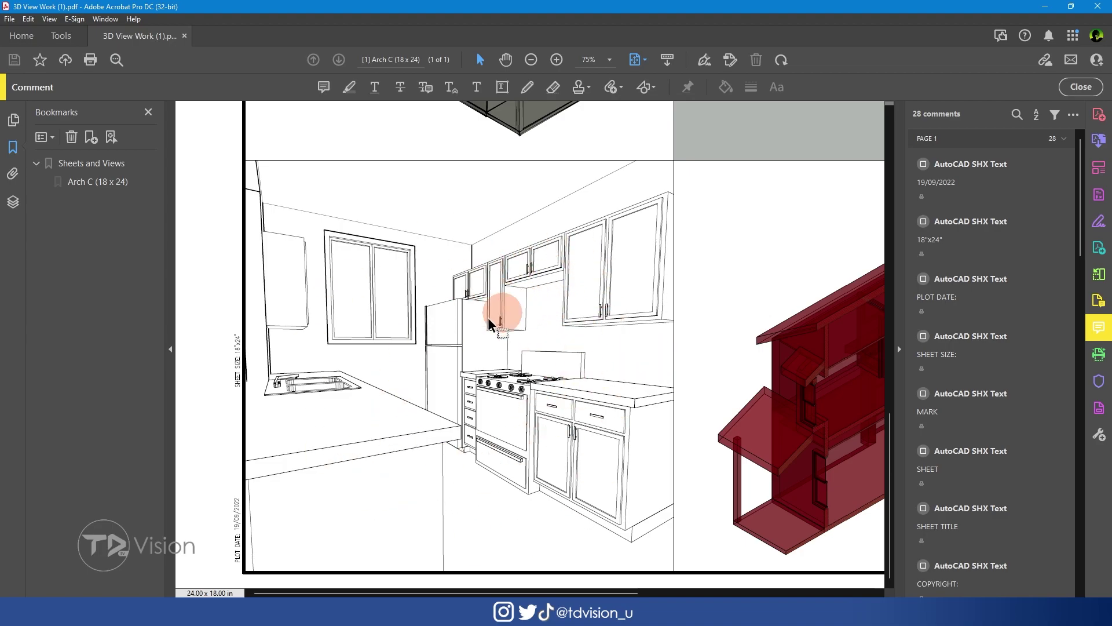
pyautogui.scroll(6, 550, 333)
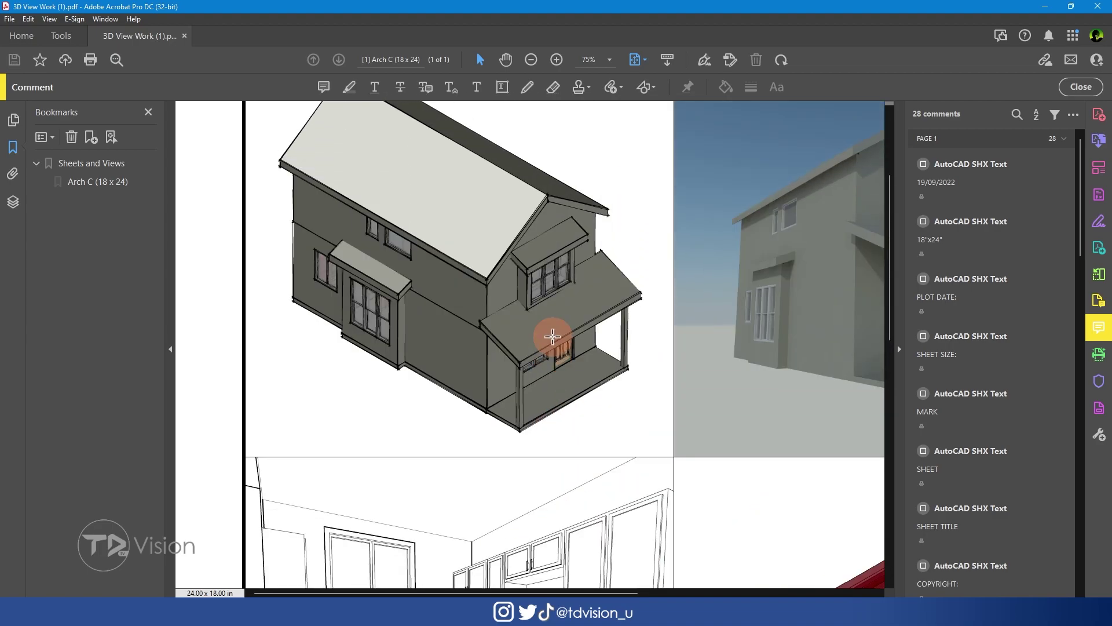
# - Examine the sketchy linework of the isometric exterior's roof, windows and porch in the PDF
pyautogui.keyDown('ctrl'); pyautogui.scroll(3, 478, 281); pyautogui.keyUp('ctrl')
pyautogui.keyDown('ctrl'); pyautogui.scroll(-3, 589, 355); pyautogui.keyUp('ctrl')
pyautogui.keyDown('ctrl'); pyautogui.scroll(8, 634, 276); pyautogui.keyUp('ctrl')
pyautogui.keyDown('ctrl'); pyautogui.scroll(-8, 630, 282); pyautogui.keyUp('ctrl')
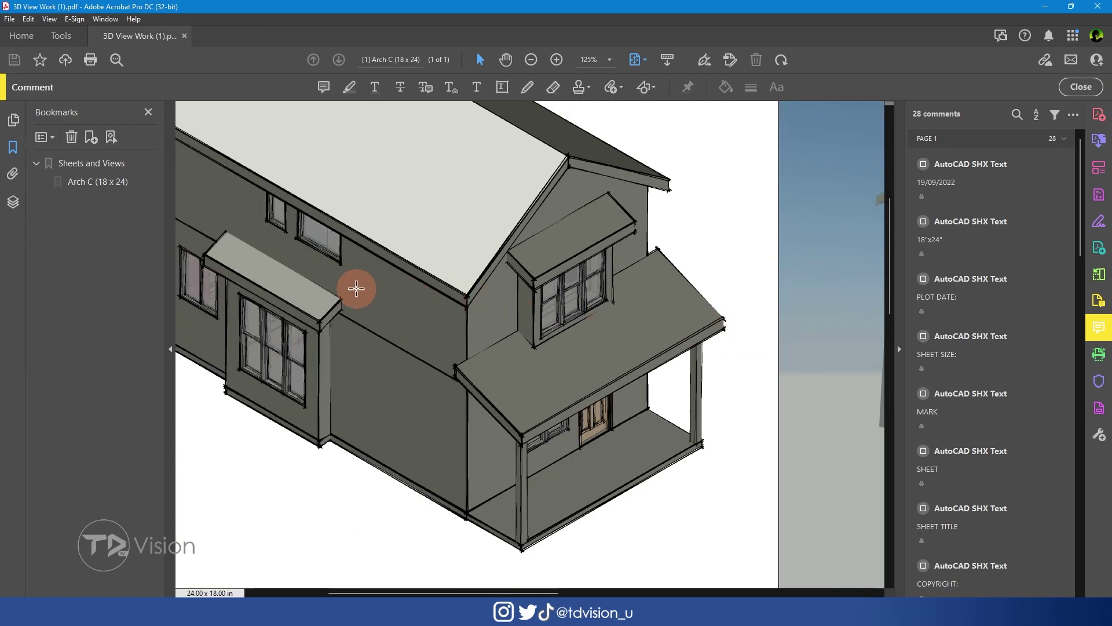
pyautogui.scroll(3, 442, 193)
pyautogui.scroll(-1, 626, 327)
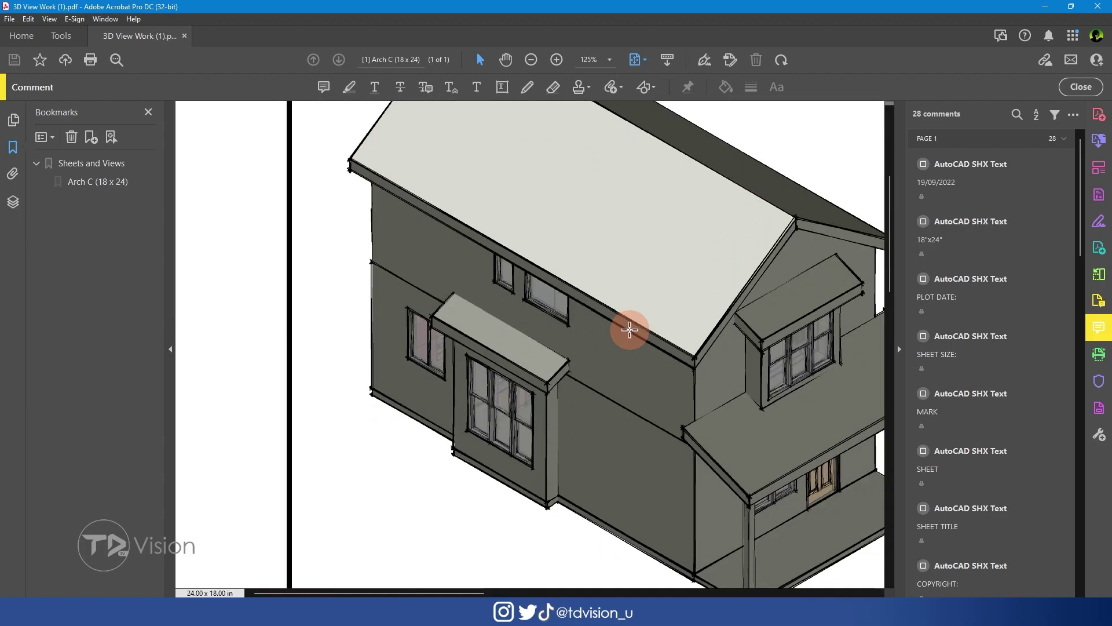
pyautogui.keyDown('ctrl'); pyautogui.scroll(-2, 630, 329); pyautogui.keyUp('ctrl')
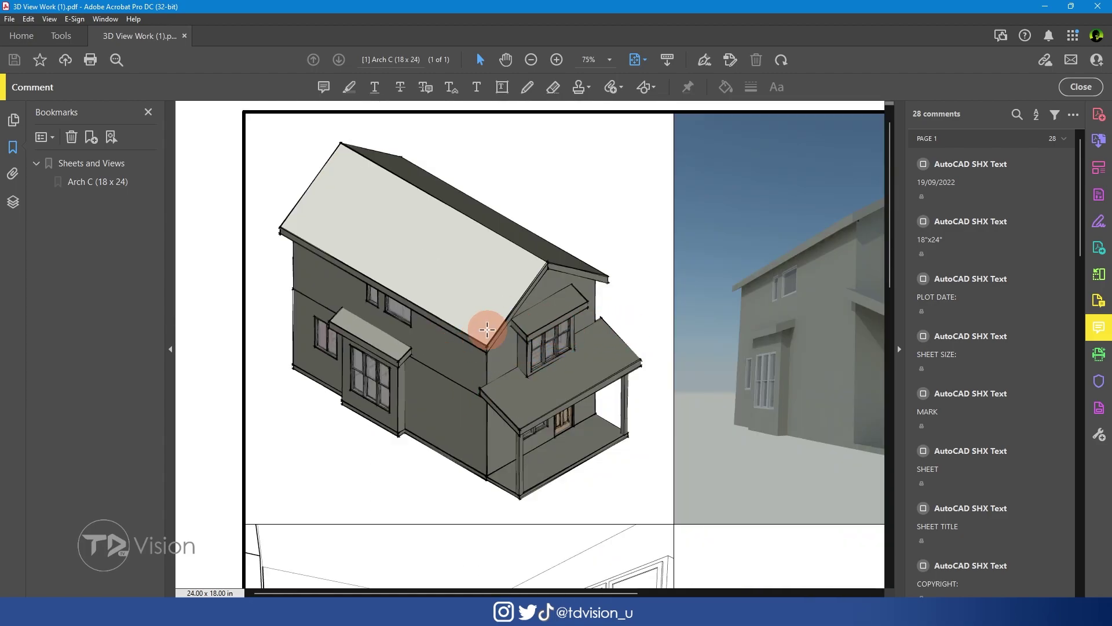
# - Compare the rendered exterior perspective with the sketchy isometric view in the PDF, and review the full sheet
pyautogui.hscroll(5, 494, 371)
pyautogui.hscroll(-4, 745, 258)
pyautogui.hscroll(4, 686, 300)
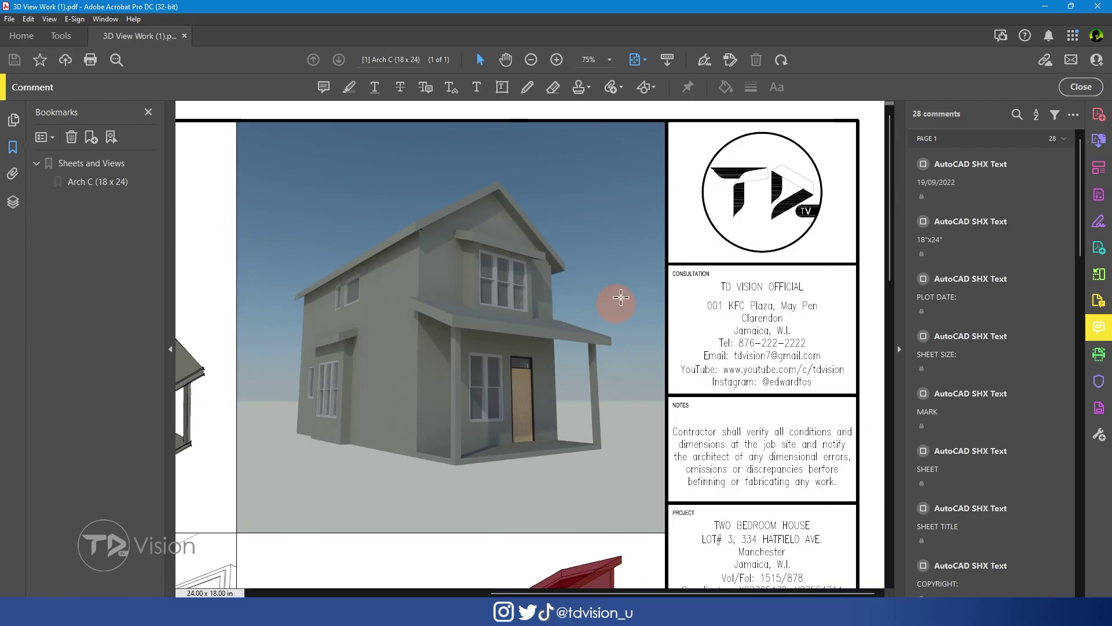
pyautogui.hscroll(-4, 523, 345)
pyautogui.hscroll(4, 529, 367)
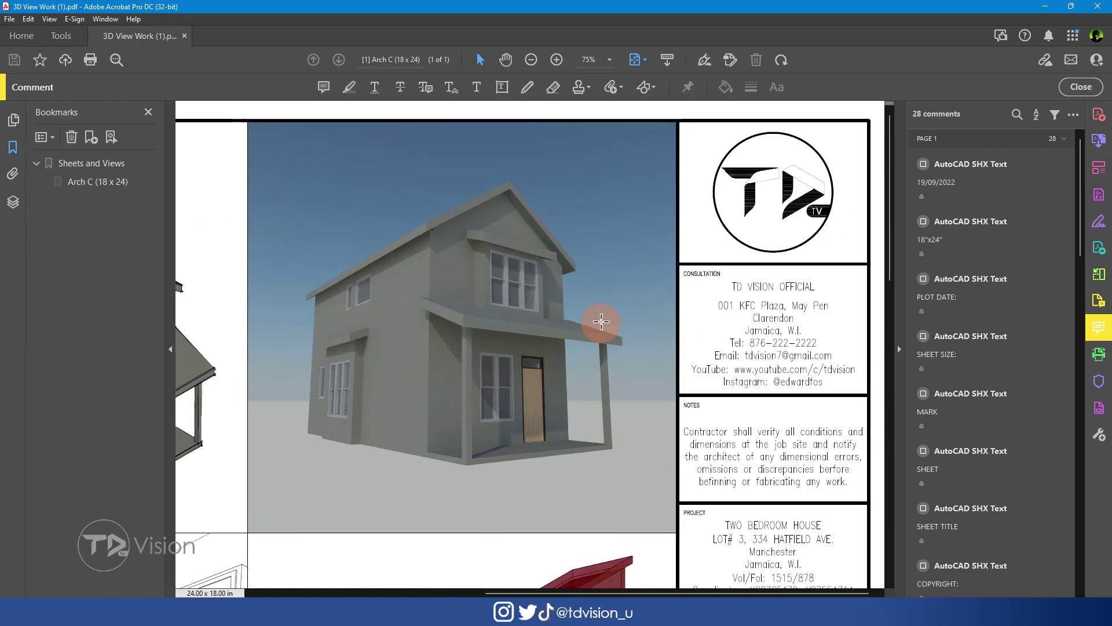
pyautogui.hotkey('ctrl', '0')
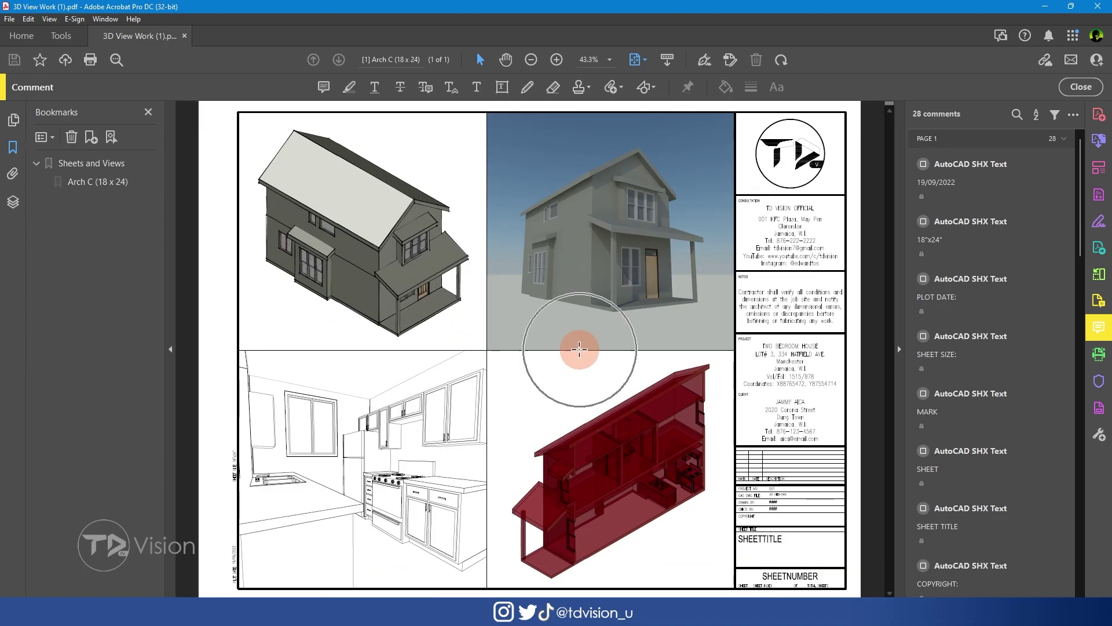
# - Switch back to AutoCAD Architecture, check the shade plot of the isometric exterior viewport, and review the sheet with nothing selected
pyautogui.click(1050, 6)
pyautogui.click(356, 217)
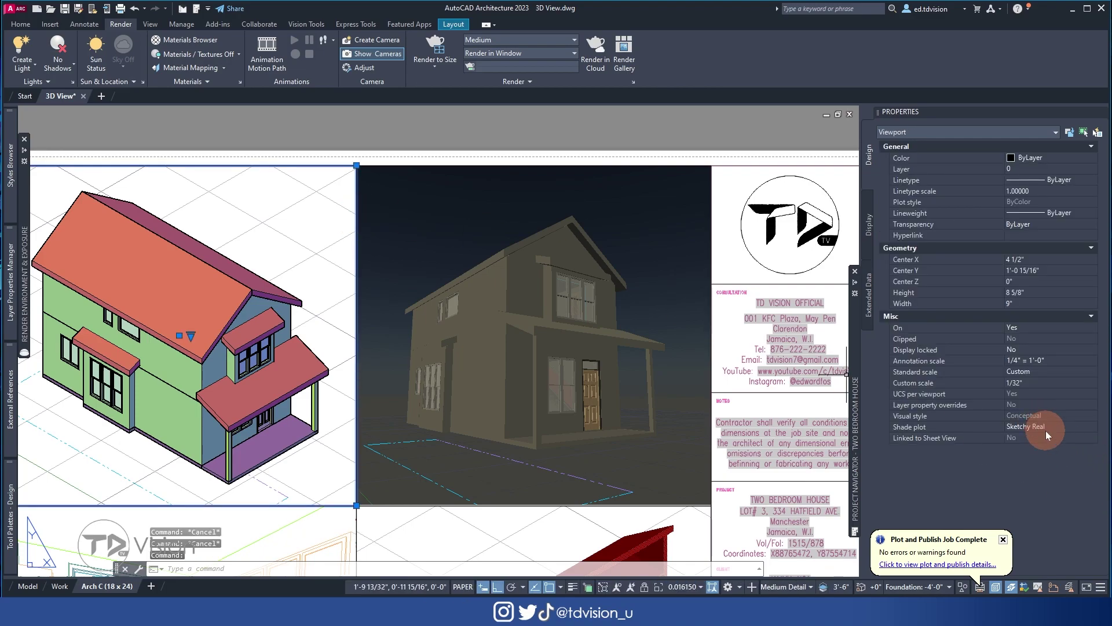
pyautogui.press('Escape')
pyautogui.scroll(-5, 462, 337)
pyautogui.moveTo(466, 441); pyautogui.dragTo(472, 398, button='middle')
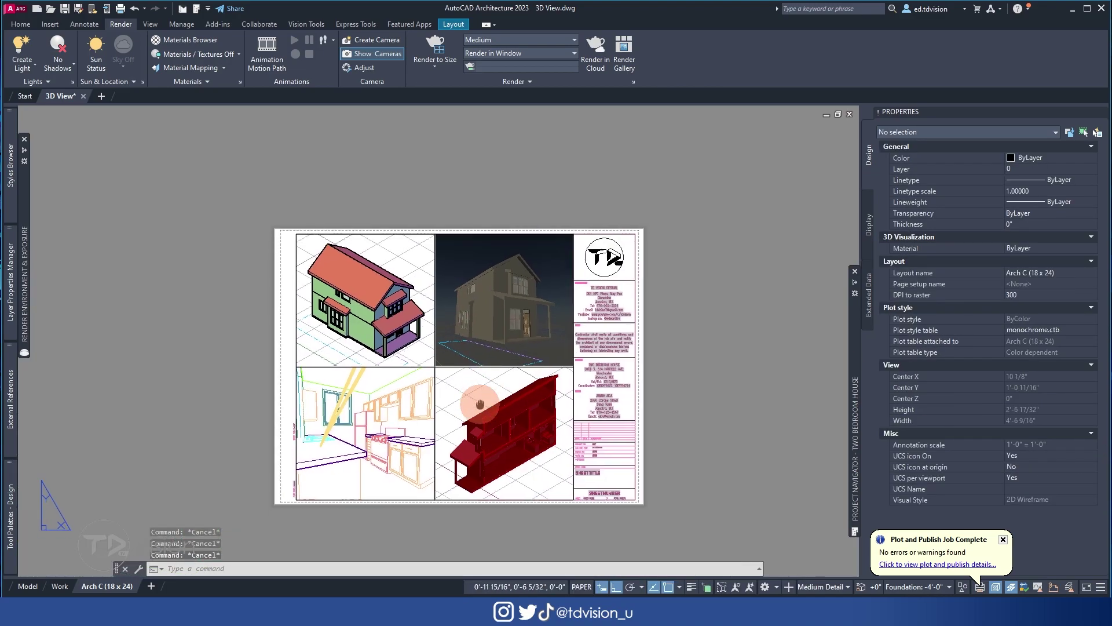
pyautogui.scroll(2, 480, 404)
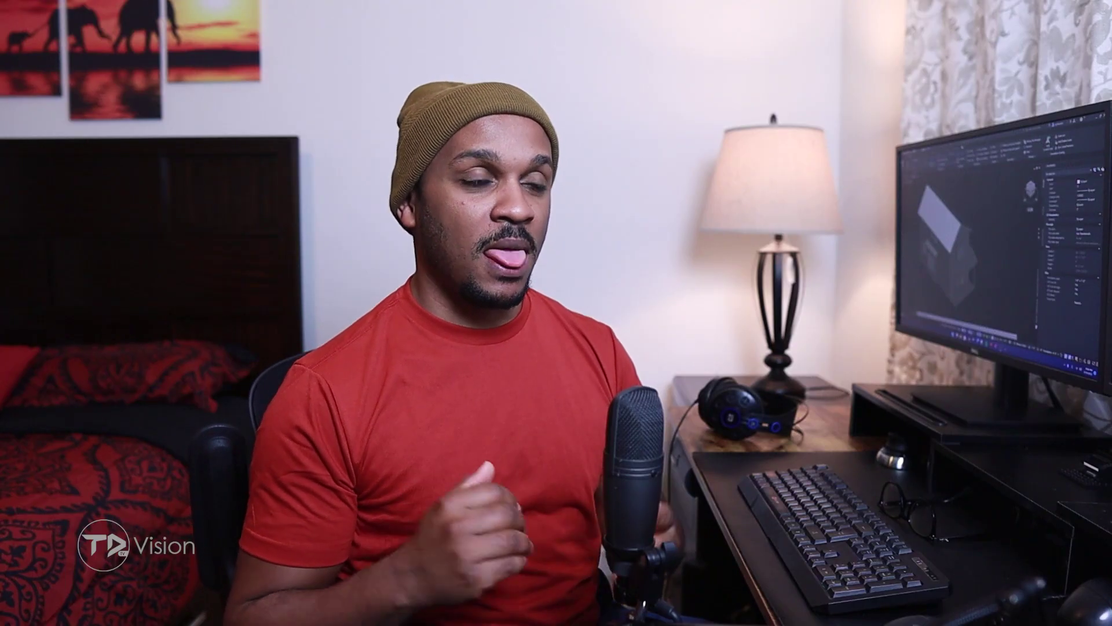